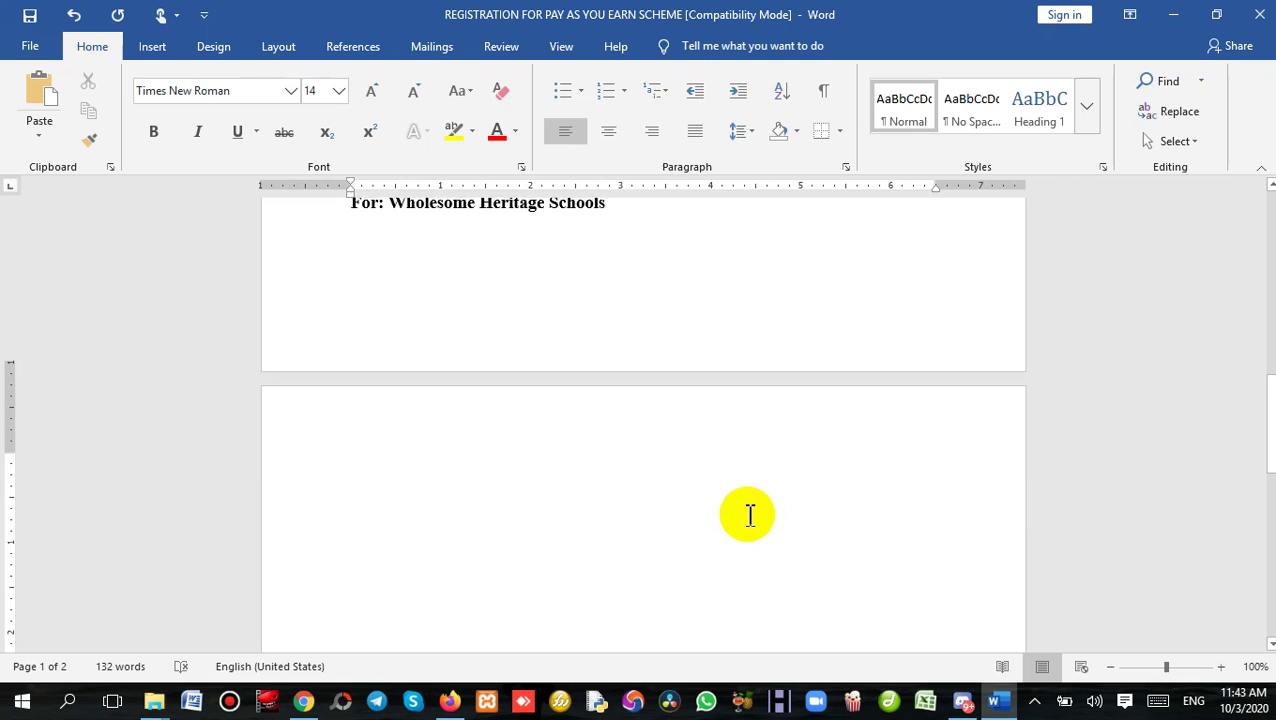
{"action": "scroll", "coordinate": [745, 516], "scroll_direction": "down", "scroll_amount": 1}
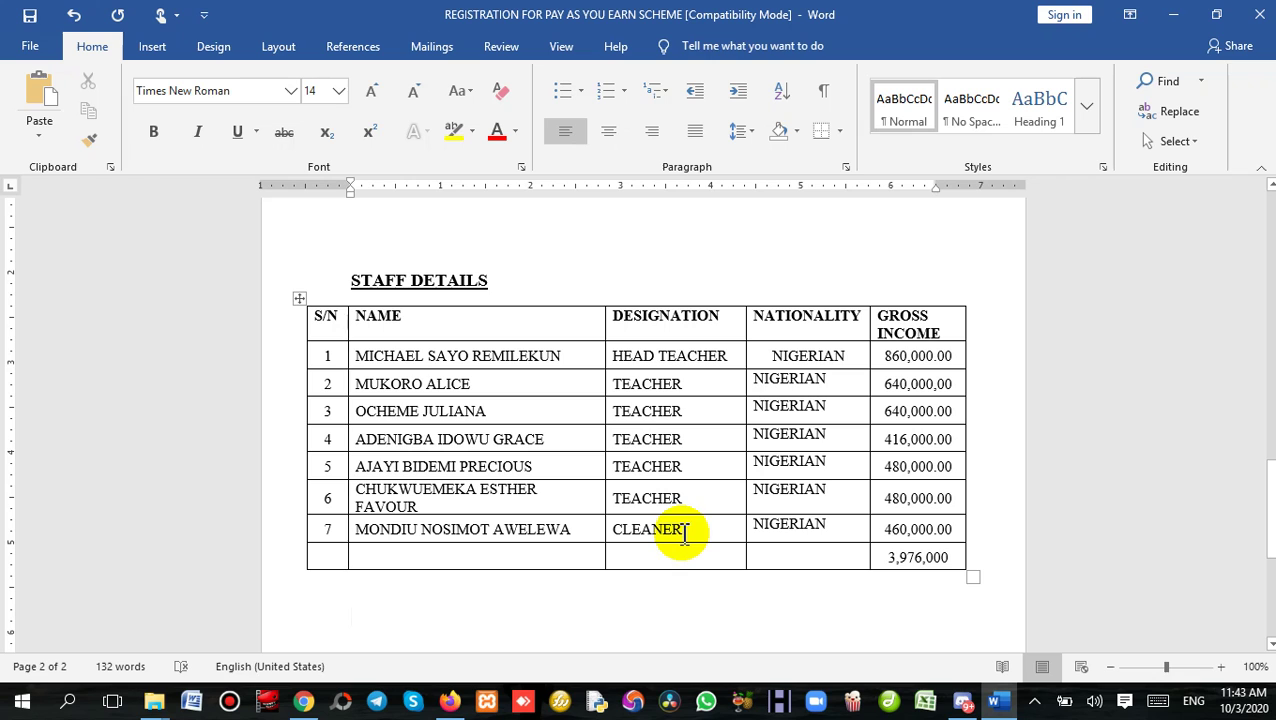
{"action": "scroll", "coordinate": [684, 538], "scroll_direction": "down", "scroll_amount": 3}
{"action": "scroll", "coordinate": [686, 535], "scroll_direction": "up", "scroll_amount": 9}
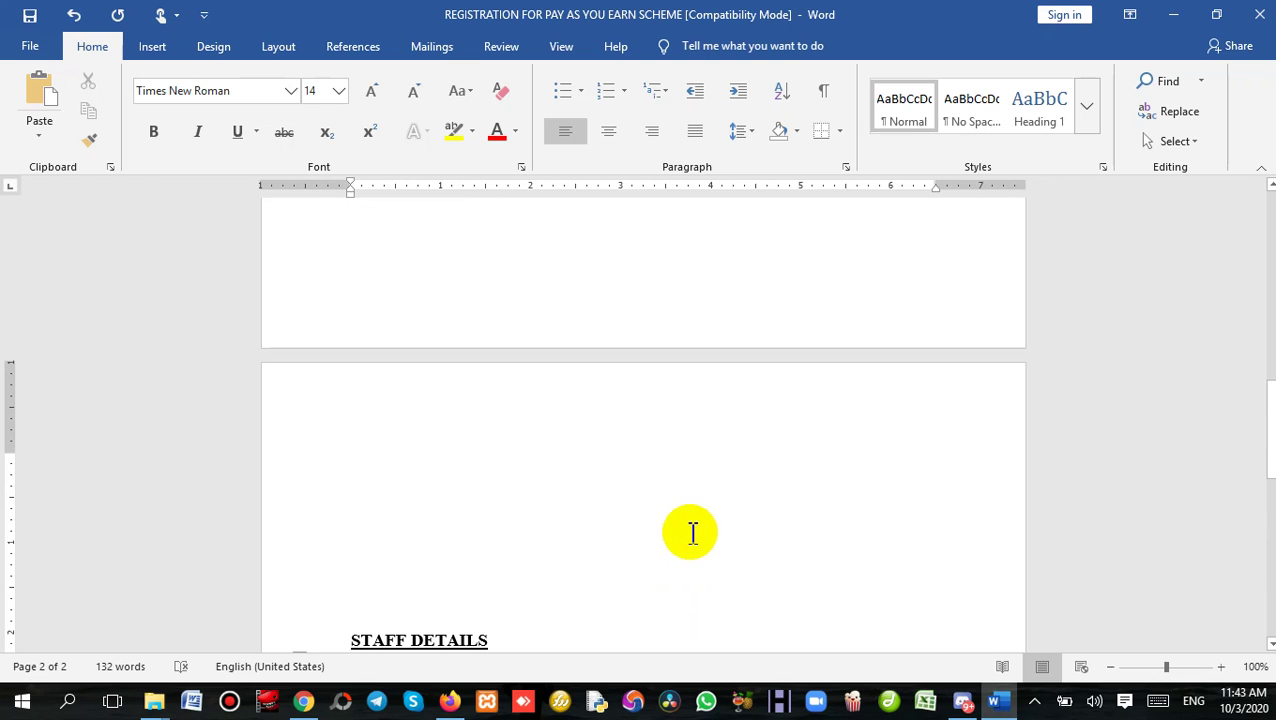
Open the recent document "Application for pay as you earn" from the Documents folder.
{"action": "left_click", "coordinate": [38, 50]}
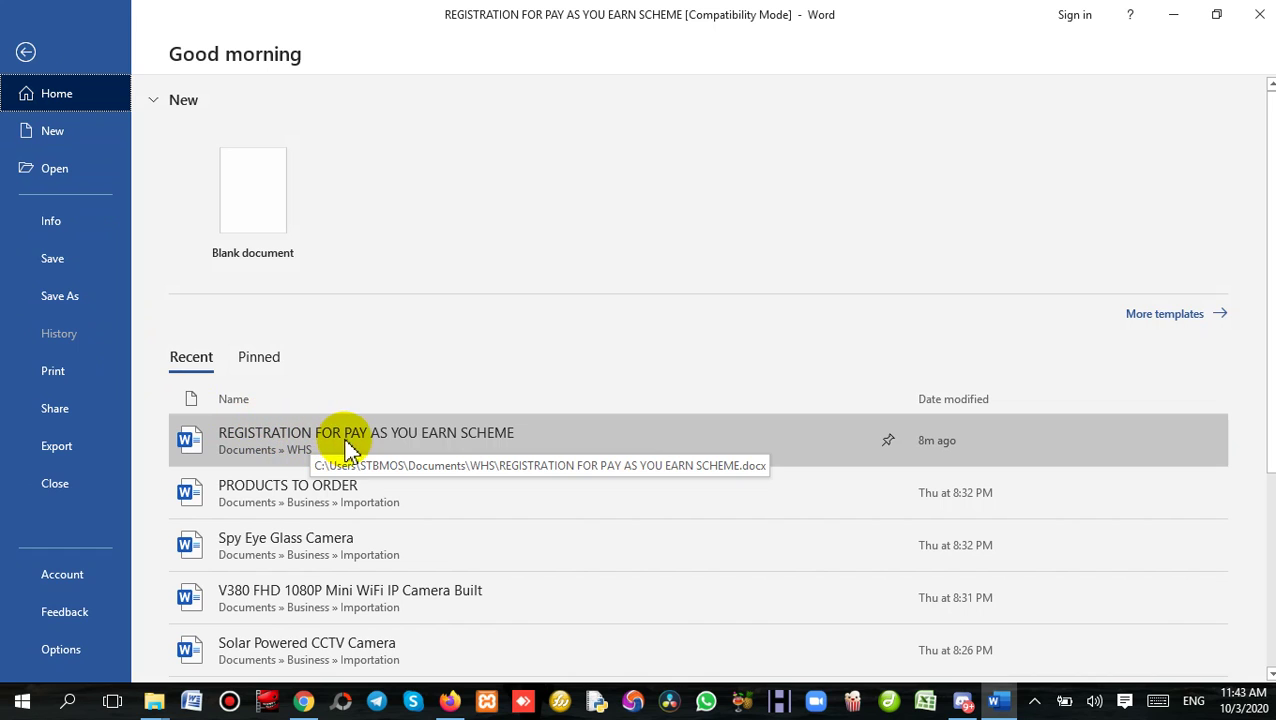
{"action": "left_click", "coordinate": [400, 448]}
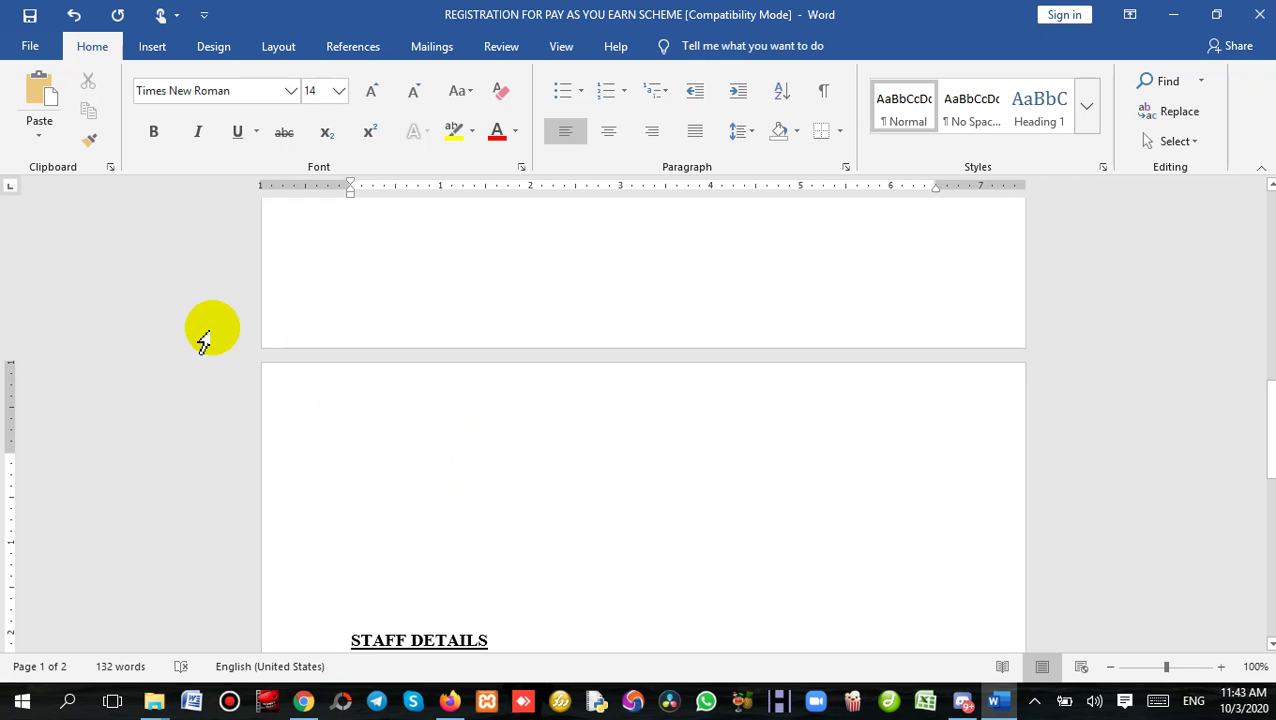
{"action": "left_click", "coordinate": [30, 45]}
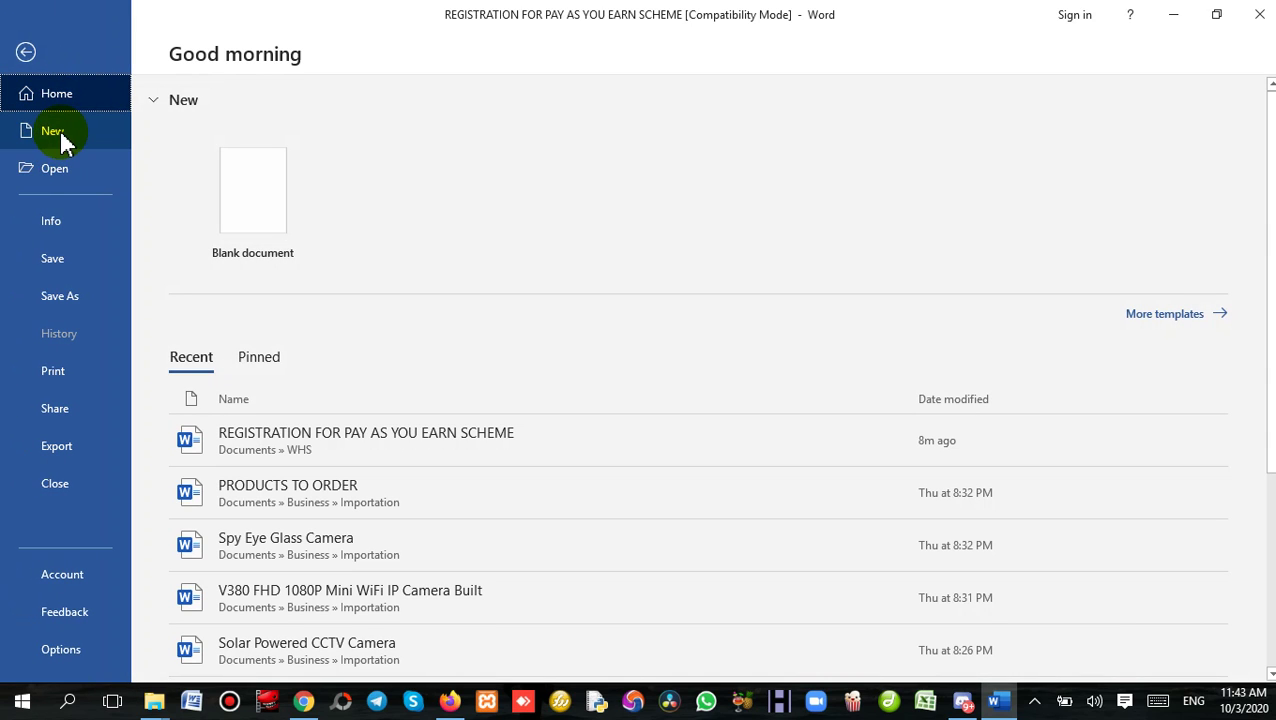
{"action": "left_click", "coordinate": [72, 180]}
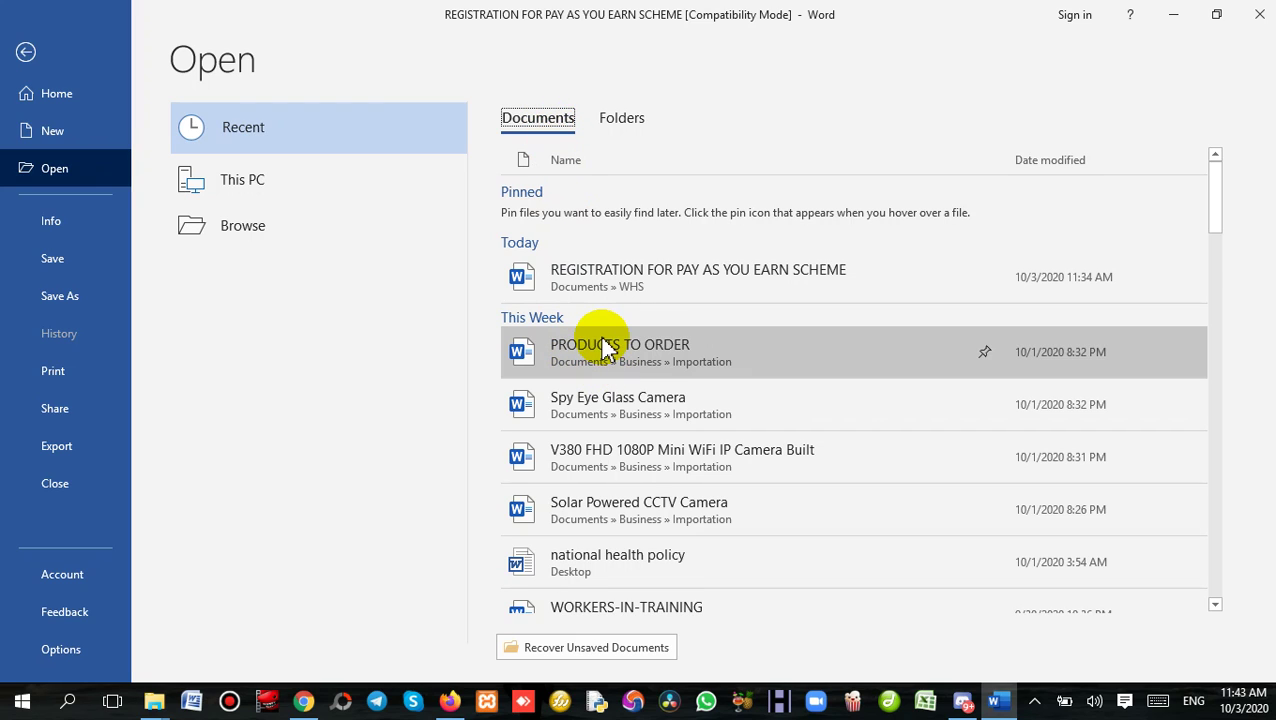
{"action": "scroll", "coordinate": [630, 350], "scroll_direction": "down", "scroll_amount": 3}
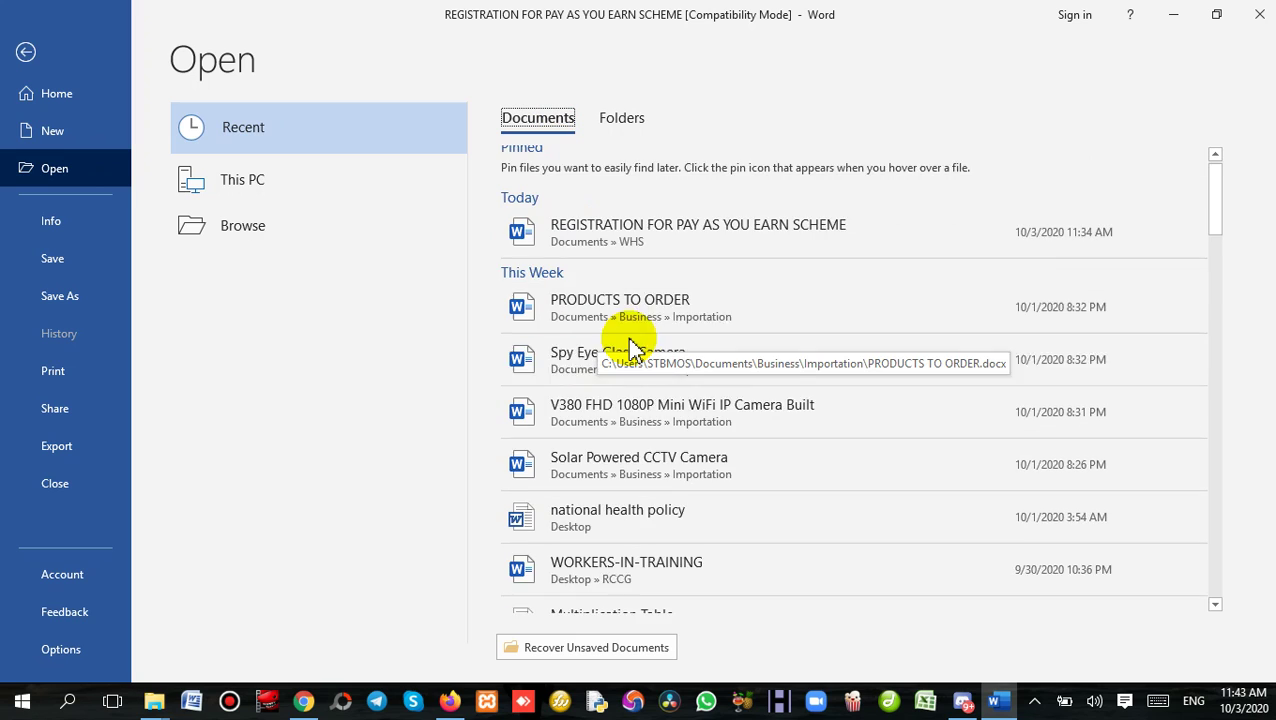
{"action": "scroll", "coordinate": [630, 350], "scroll_direction": "down", "scroll_amount": 1}
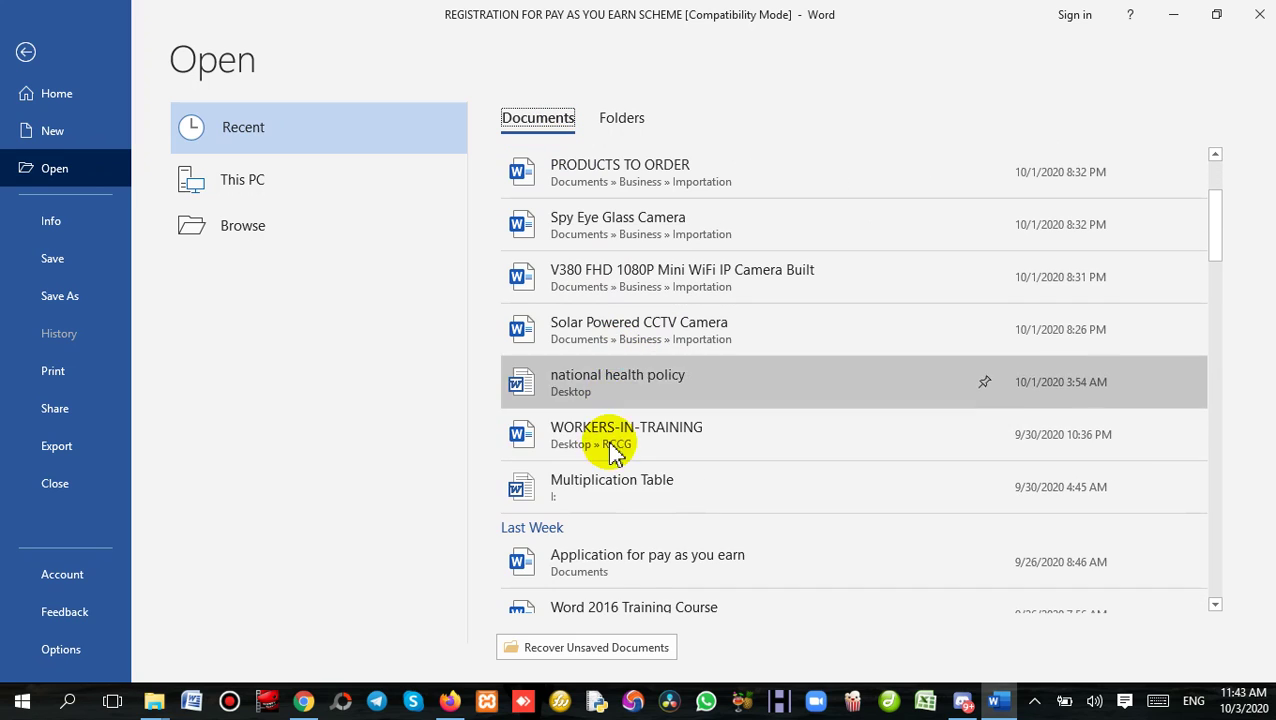
{"action": "left_click", "coordinate": [636, 580]}
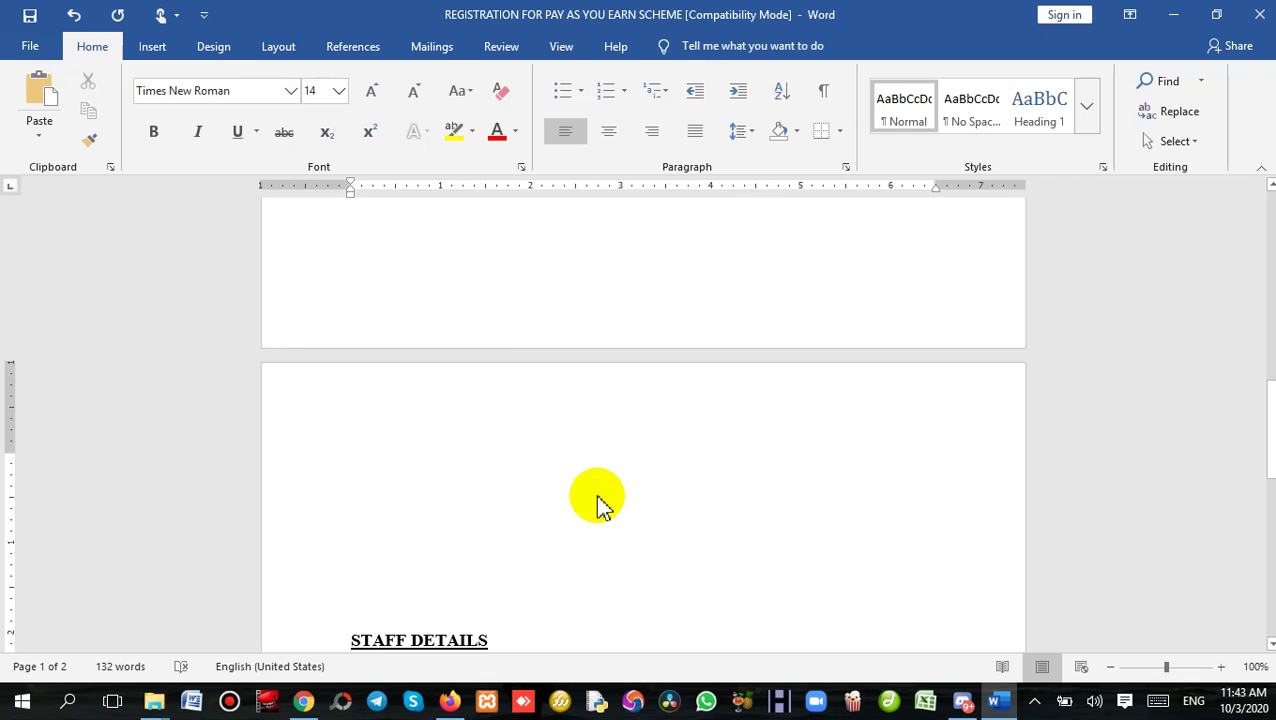
Review the whole letter from its date down to the closing line for Wholesome Heritage Schools.
{"action": "scroll", "coordinate": [618, 413], "scroll_direction": "down", "scroll_amount": 5}
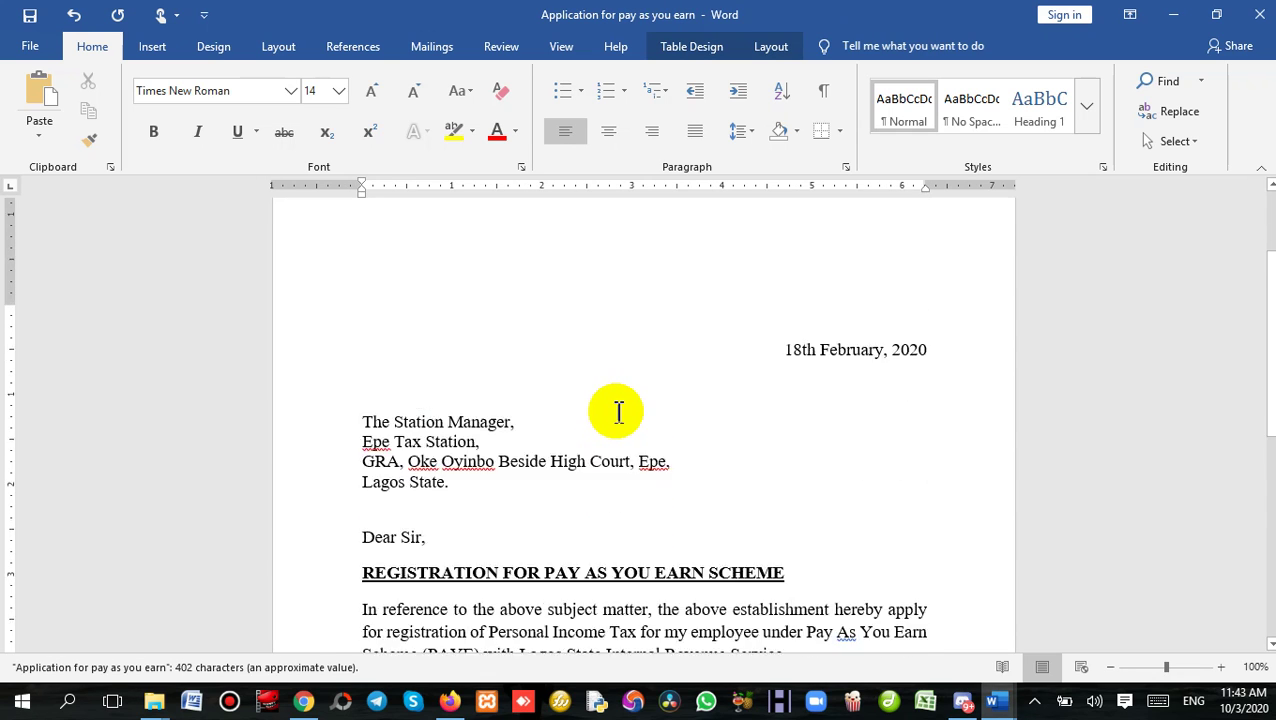
{"action": "scroll", "coordinate": [618, 402], "scroll_direction": "down", "scroll_amount": 4}
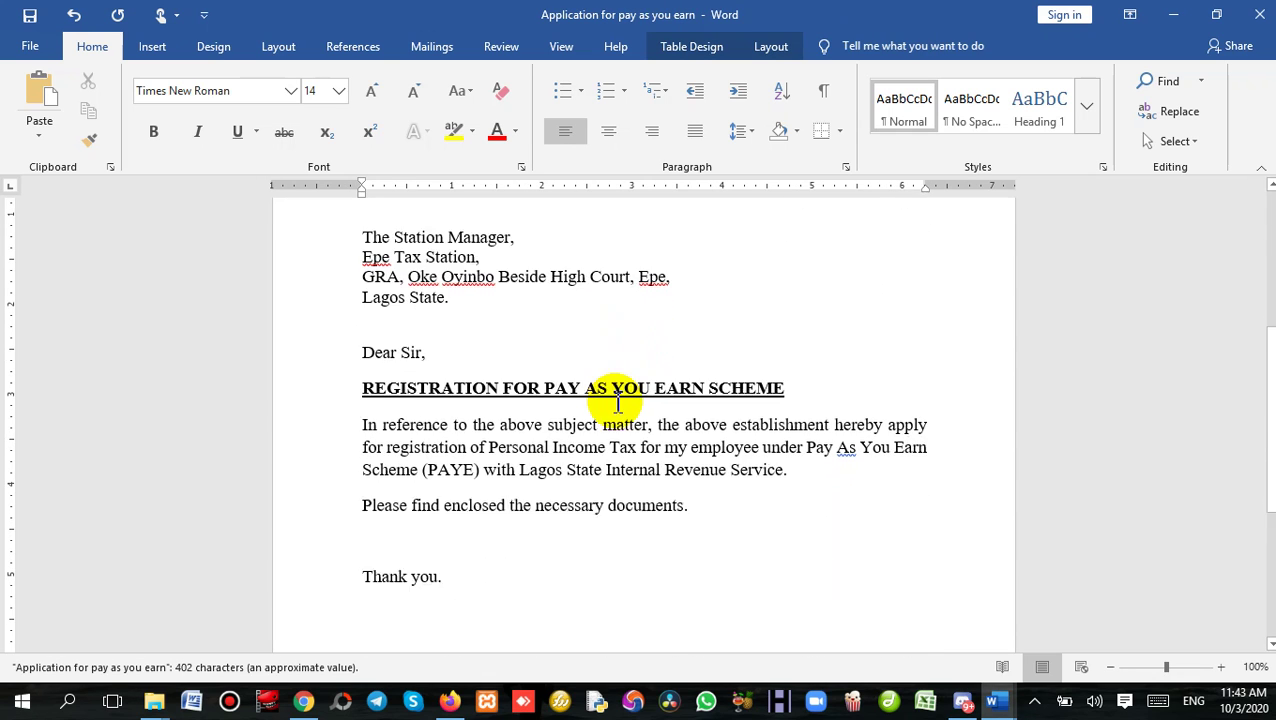
{"action": "scroll", "coordinate": [618, 402], "scroll_direction": "down", "scroll_amount": 4}
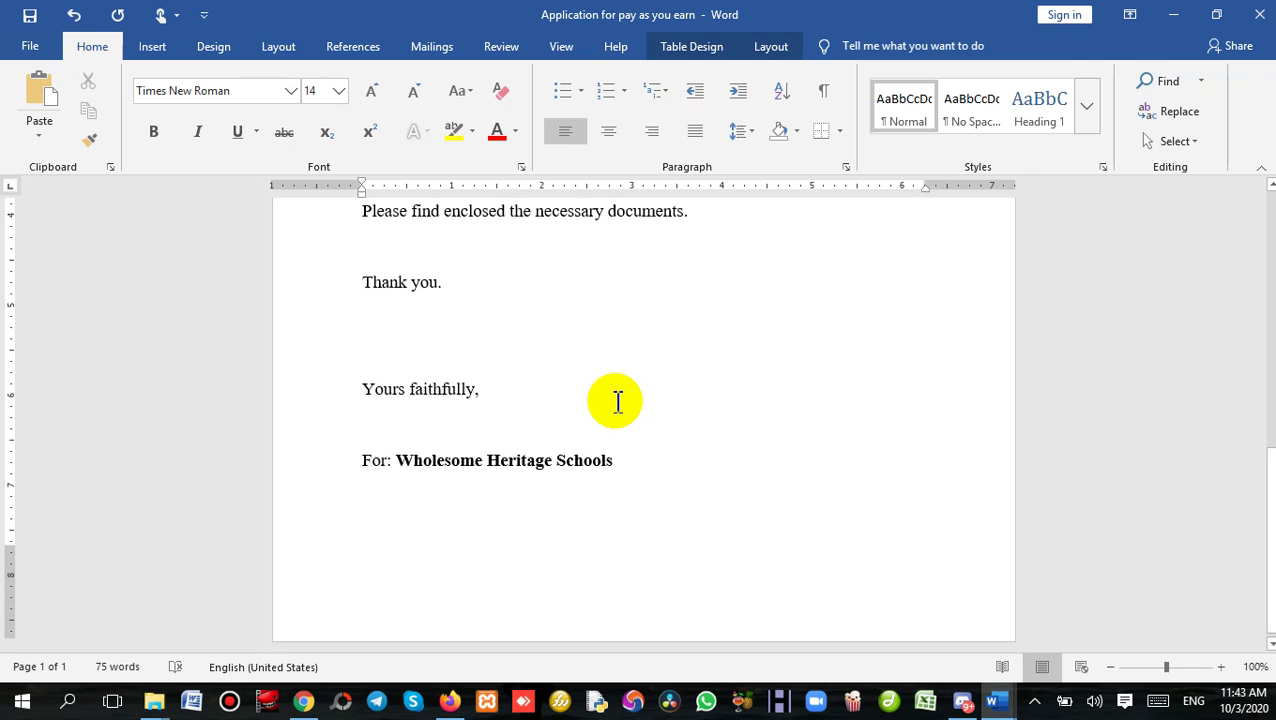
{"action": "scroll", "coordinate": [618, 402], "scroll_direction": "up", "scroll_amount": 5}
{"action": "scroll", "coordinate": [618, 400], "scroll_direction": "up", "scroll_amount": 9}
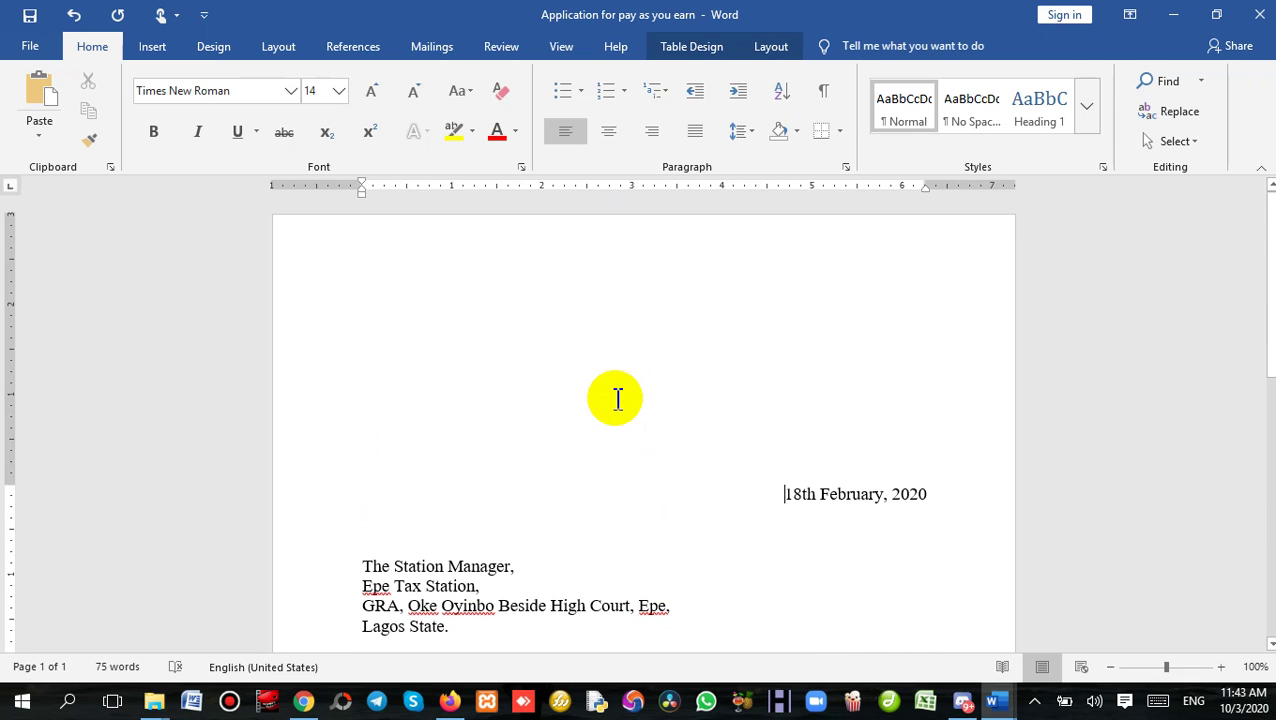
{"action": "scroll", "coordinate": [472, 340], "scroll_direction": "down", "scroll_amount": 4}
{"action": "scroll", "coordinate": [475, 347], "scroll_direction": "down", "scroll_amount": 9}
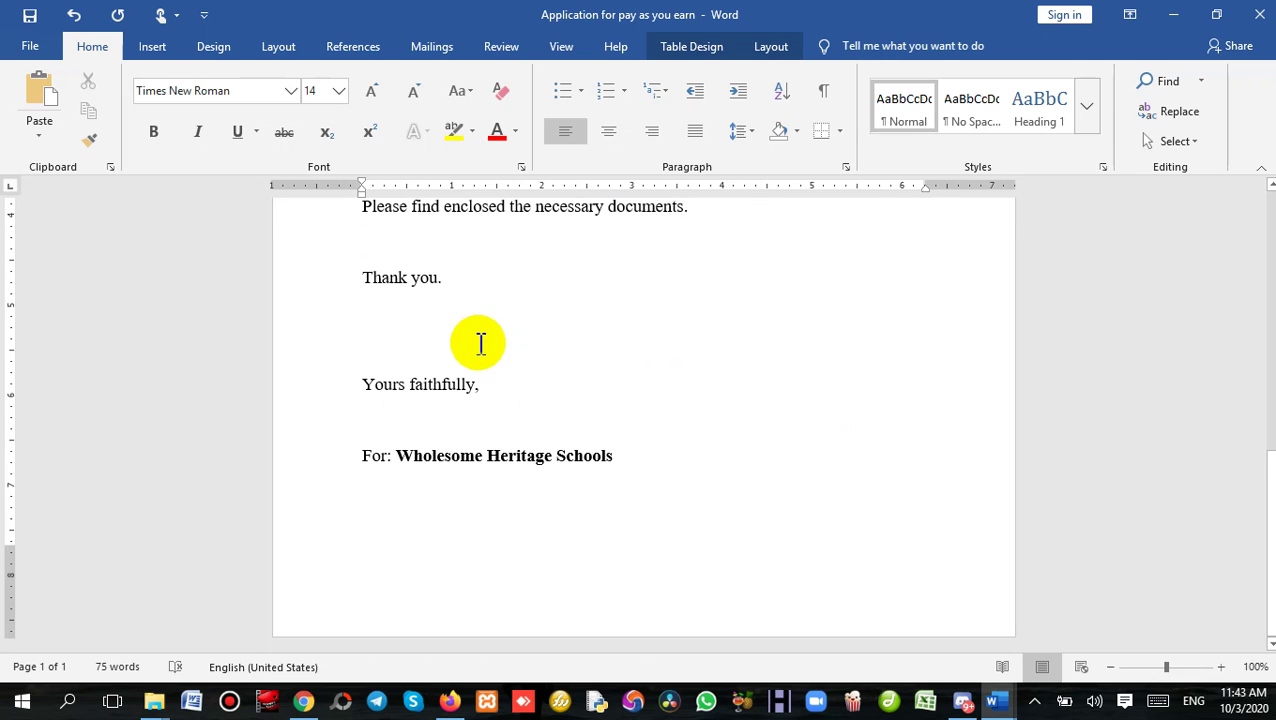
Add blank lines after "For: Wholesome Heritage Schools" until the text continues on a second page.
{"action": "left_click", "coordinate": [679, 459]}
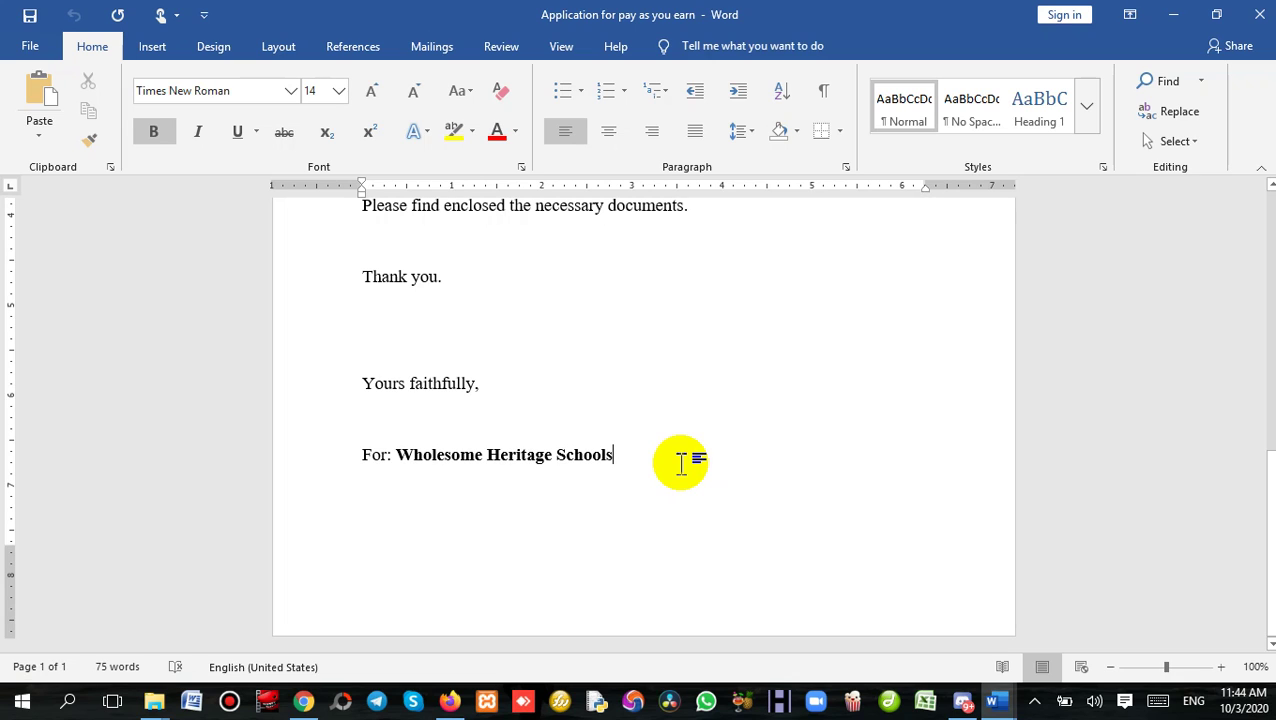
{"action": "key", "text": "Return"}
{"action": "key", "text": "Return"}
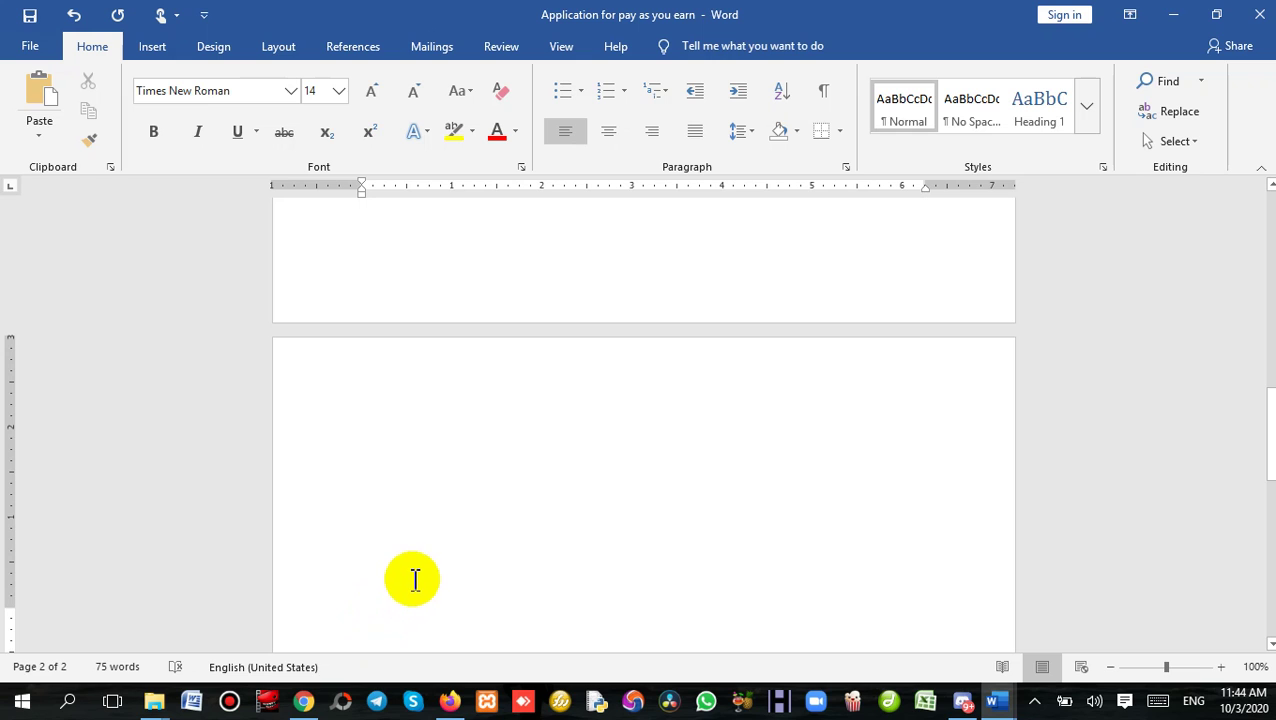
Compare the empty space at the head of the first page with that of the second page.
{"action": "scroll", "coordinate": [420, 558], "scroll_direction": "up", "scroll_amount": 15}
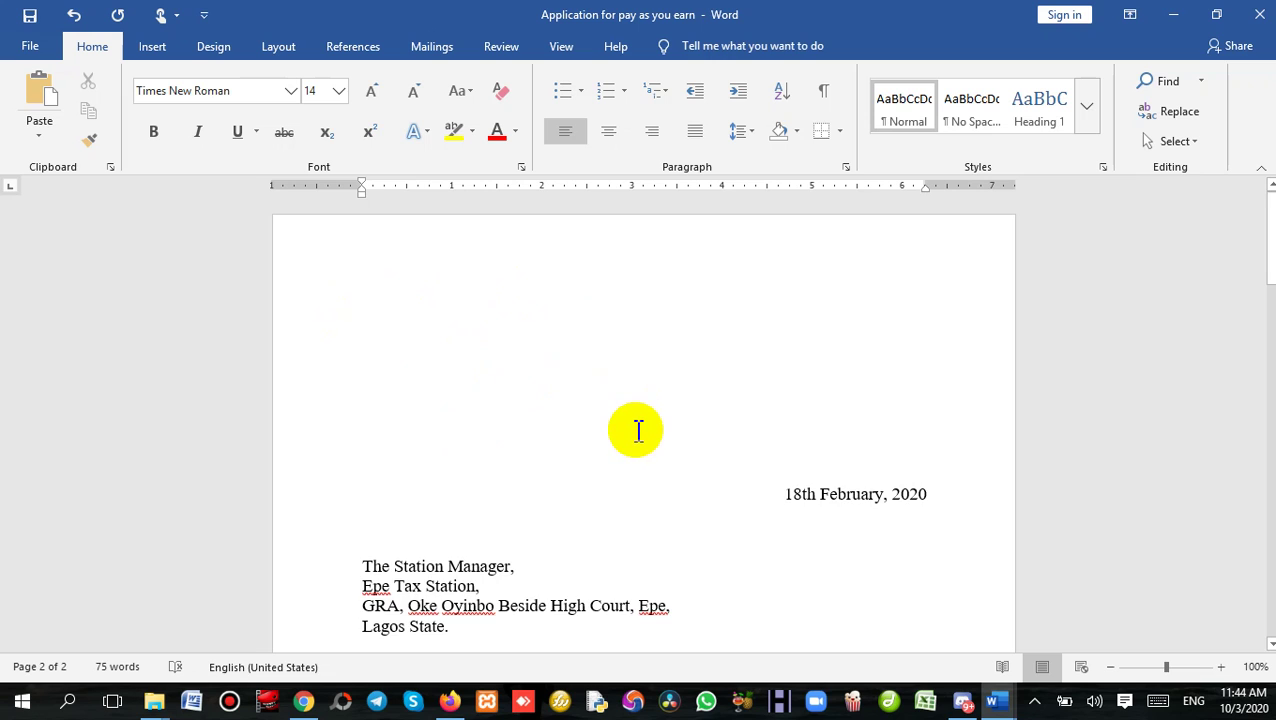
{"action": "scroll", "coordinate": [635, 425], "scroll_direction": "down", "scroll_amount": 8}
{"action": "scroll", "coordinate": [632, 414], "scroll_direction": "down", "scroll_amount": 7}
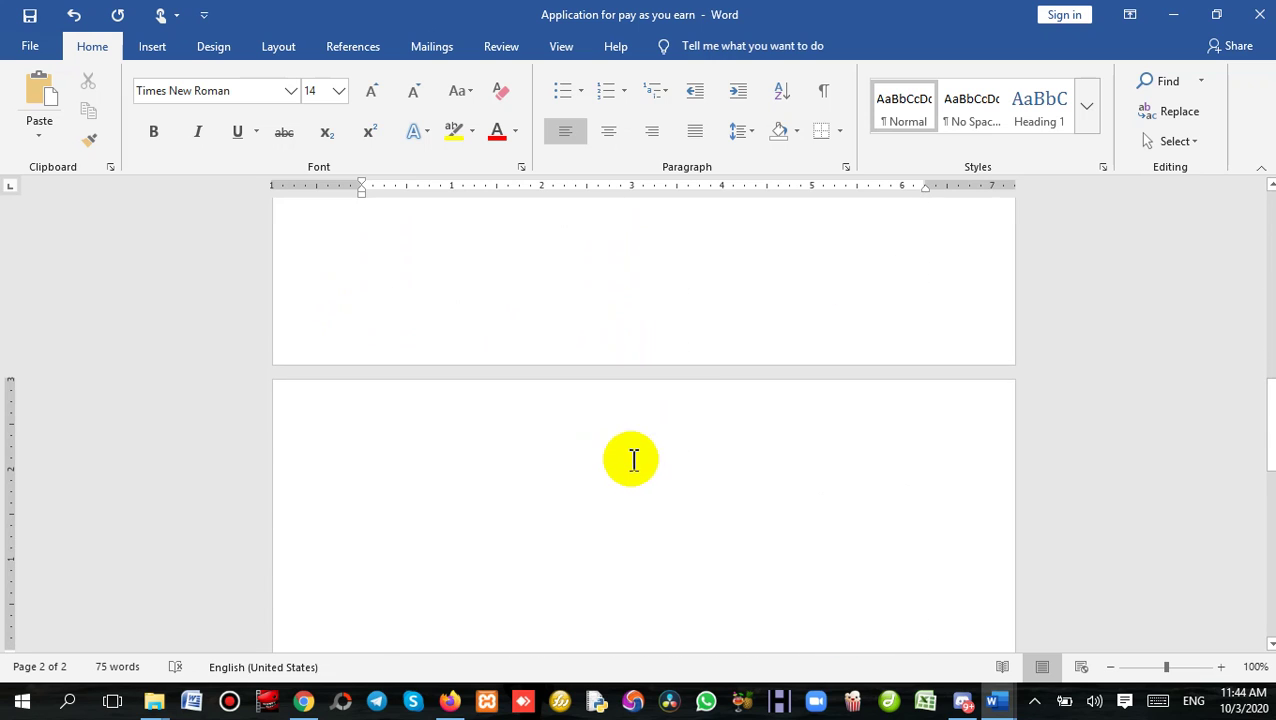
{"action": "scroll", "coordinate": [640, 489], "scroll_direction": "down", "scroll_amount": 1}
{"action": "scroll", "coordinate": [640, 489], "scroll_direction": "down", "scroll_amount": 3}
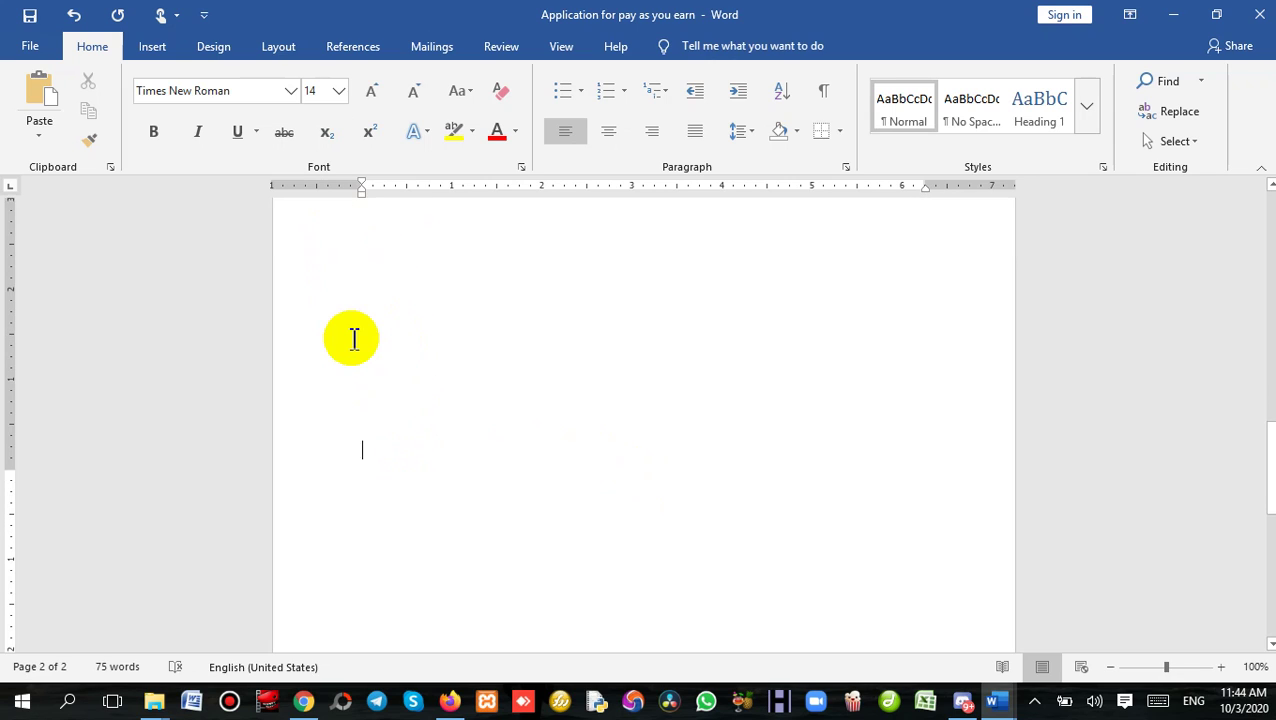
{"action": "scroll", "coordinate": [355, 300], "scroll_direction": "up", "scroll_amount": 2}
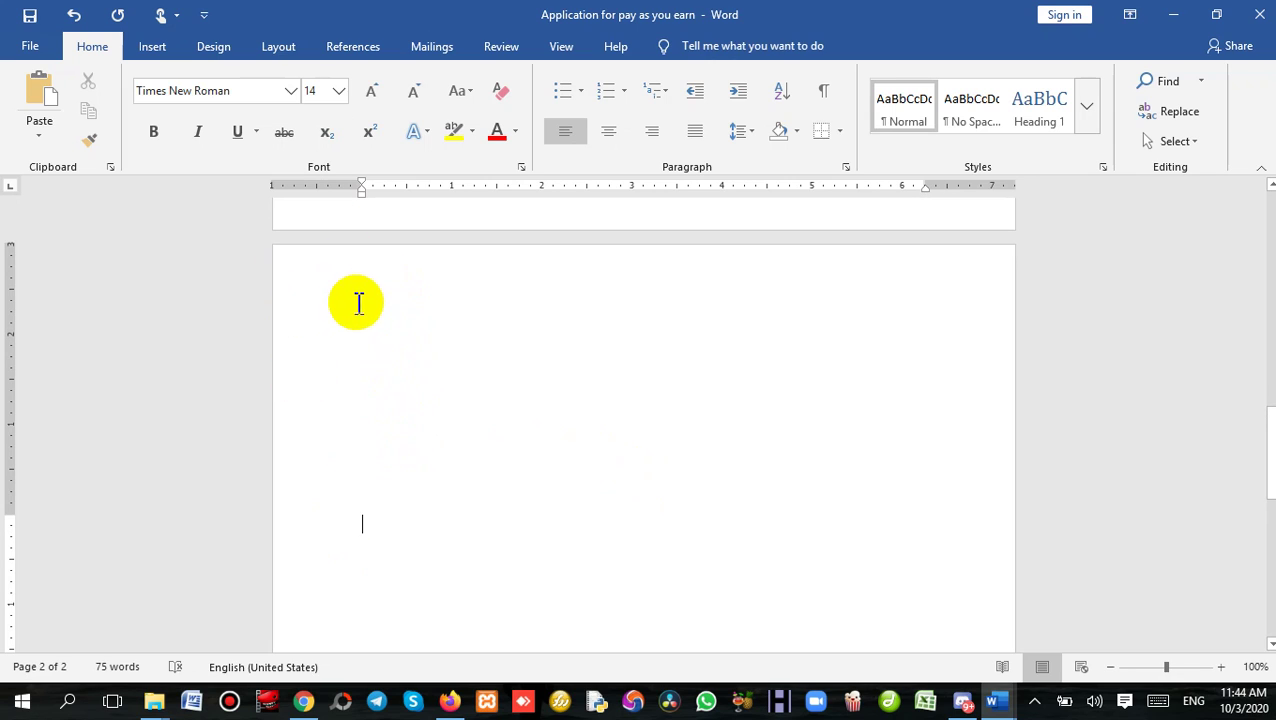
{"action": "scroll", "coordinate": [441, 376], "scroll_direction": "up", "scroll_amount": 4}
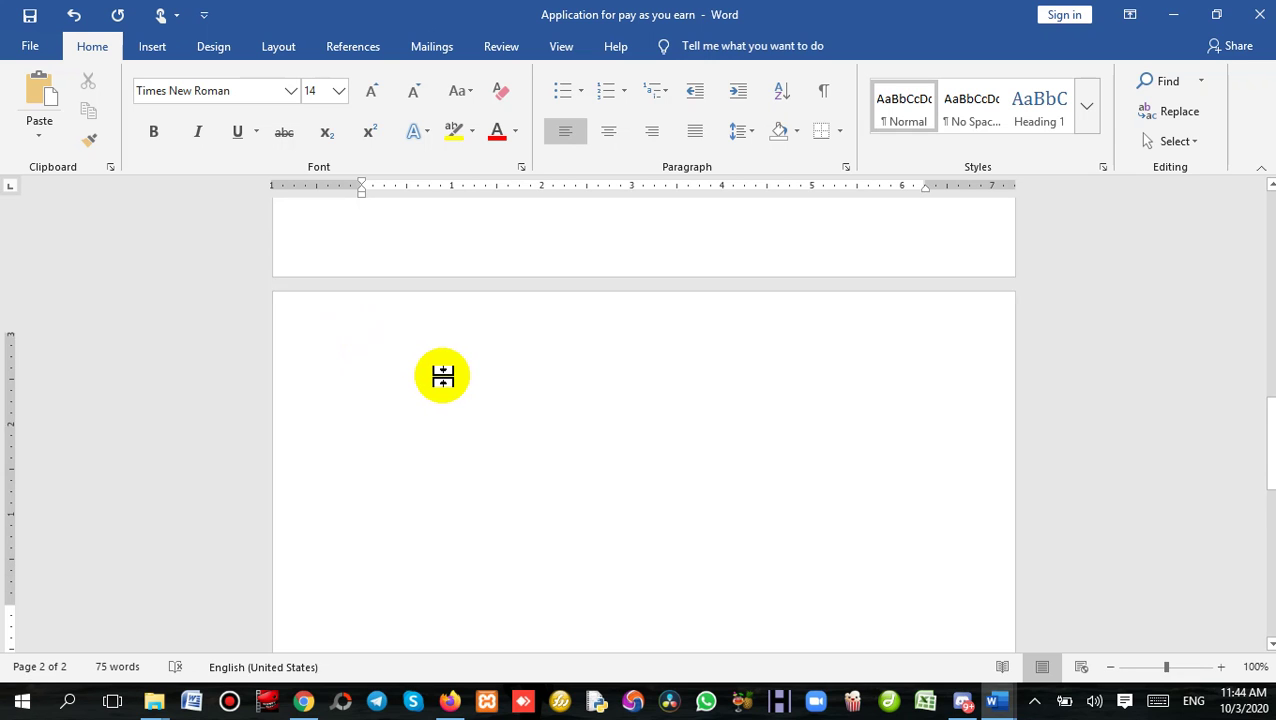
{"action": "scroll", "coordinate": [445, 376], "scroll_direction": "up", "scroll_amount": 13}
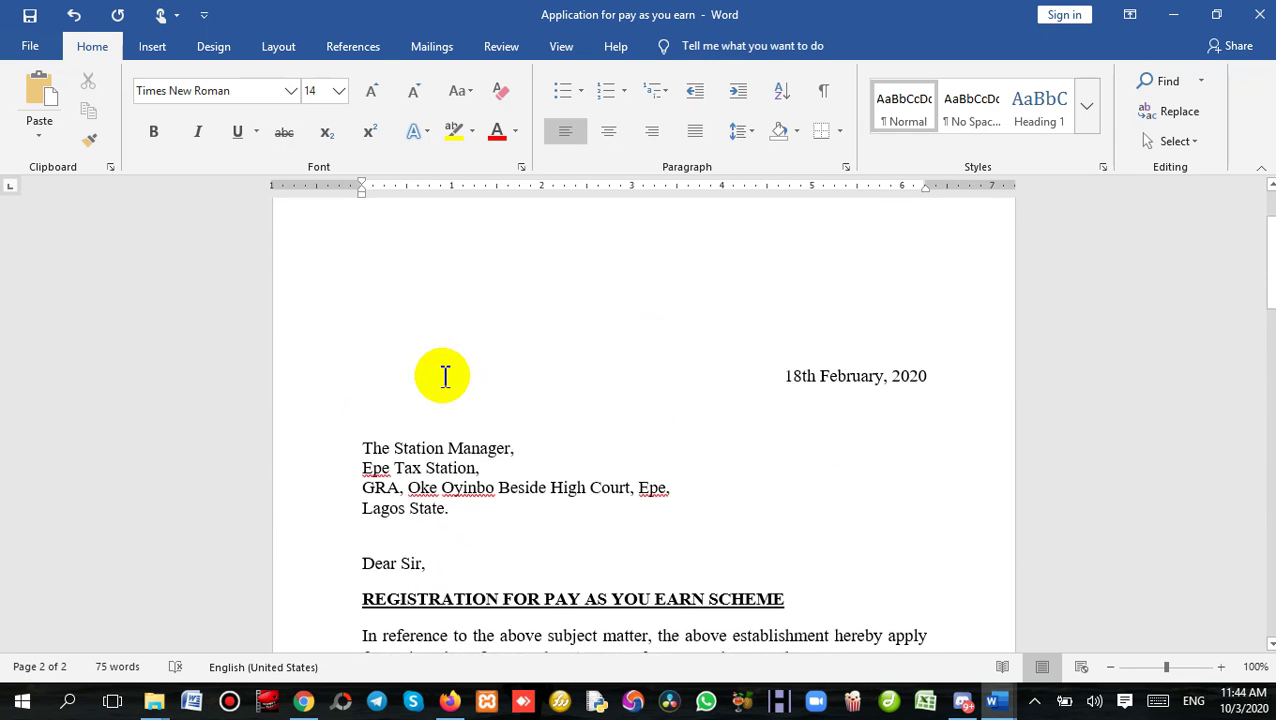
Set the top page margin to 1" for the whole document.
{"action": "left_click", "coordinate": [410, 304]}
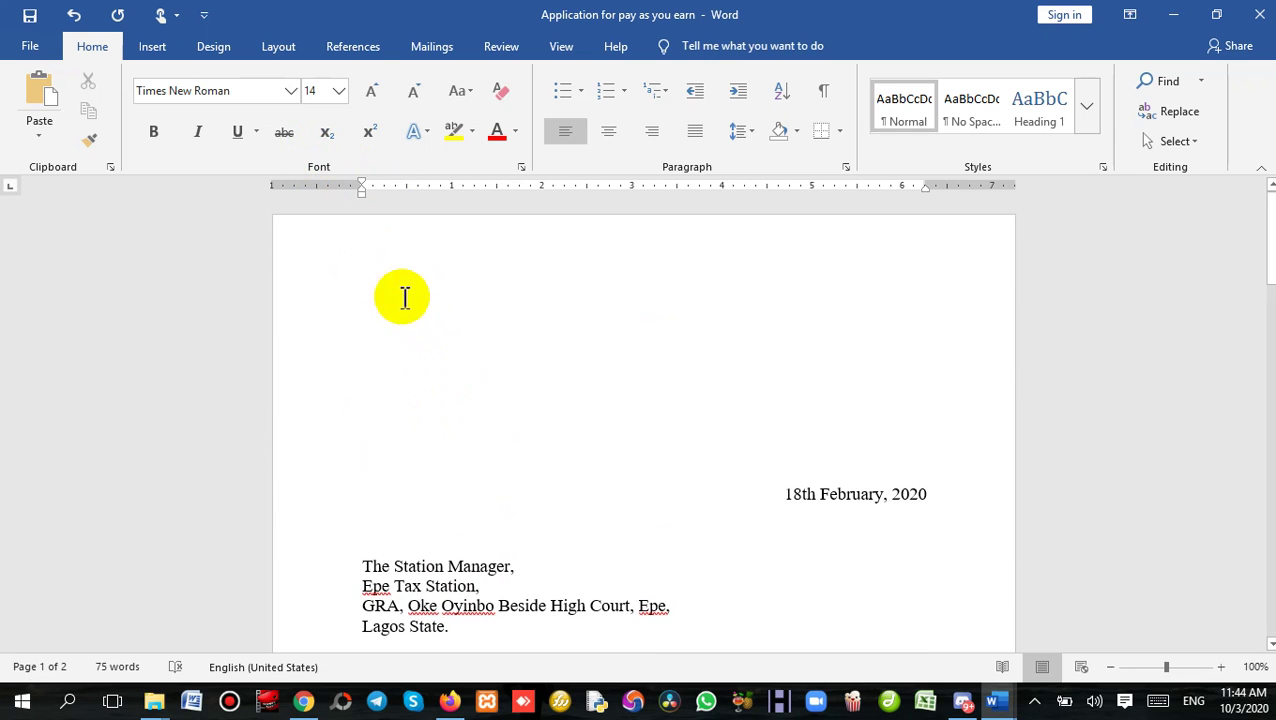
{"action": "double_click", "coordinate": [311, 190]}
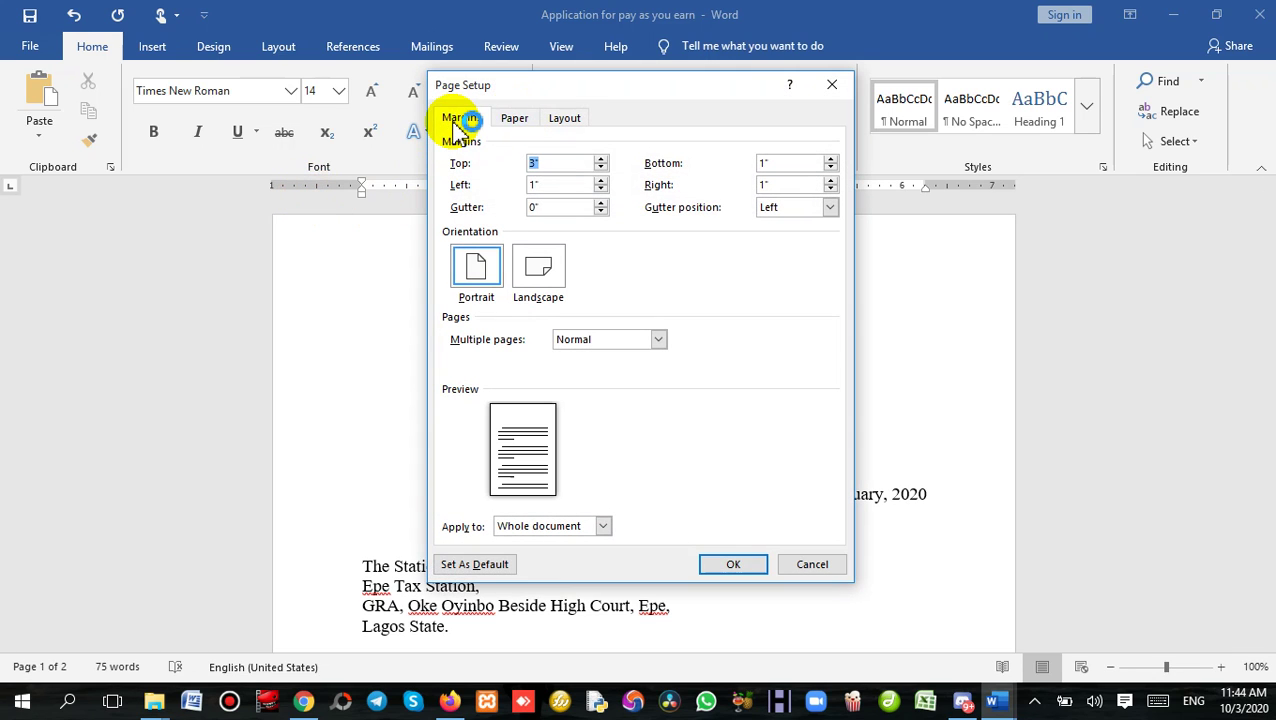
{"action": "left_click", "coordinate": [562, 163]}
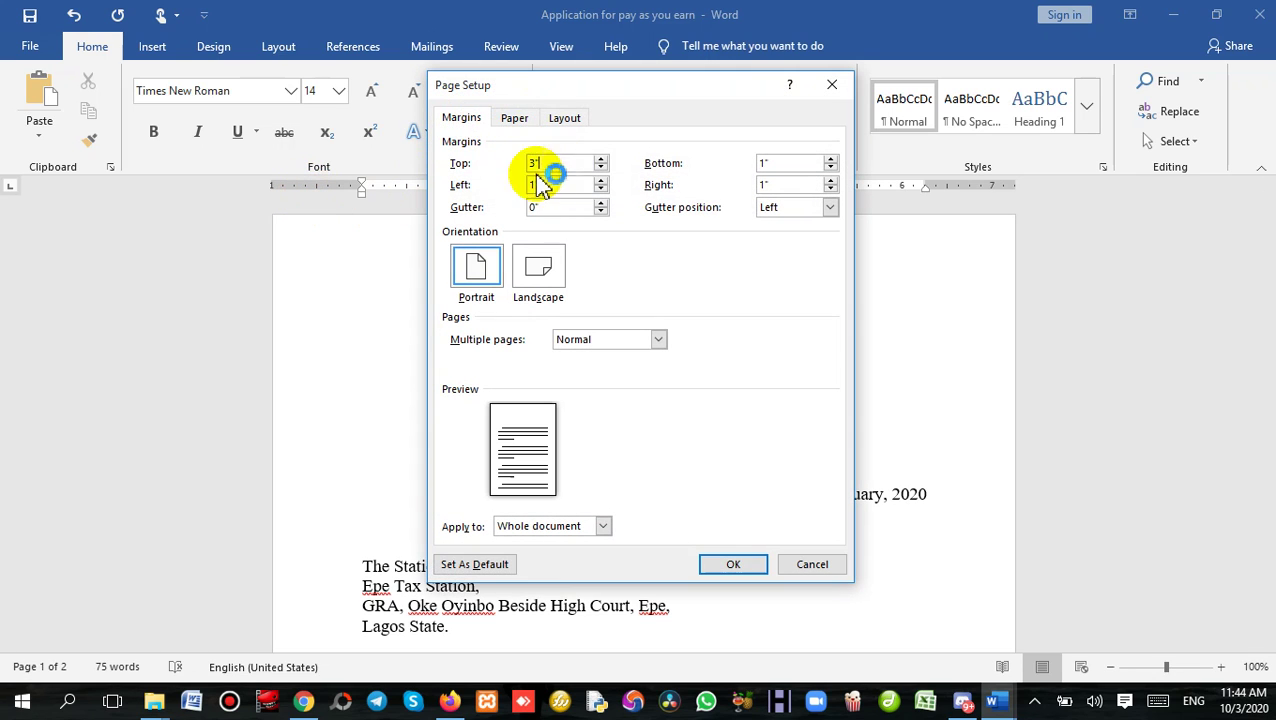
{"action": "left_click_drag", "start_coordinate": [573, 164], "coordinate": [603, 170]}
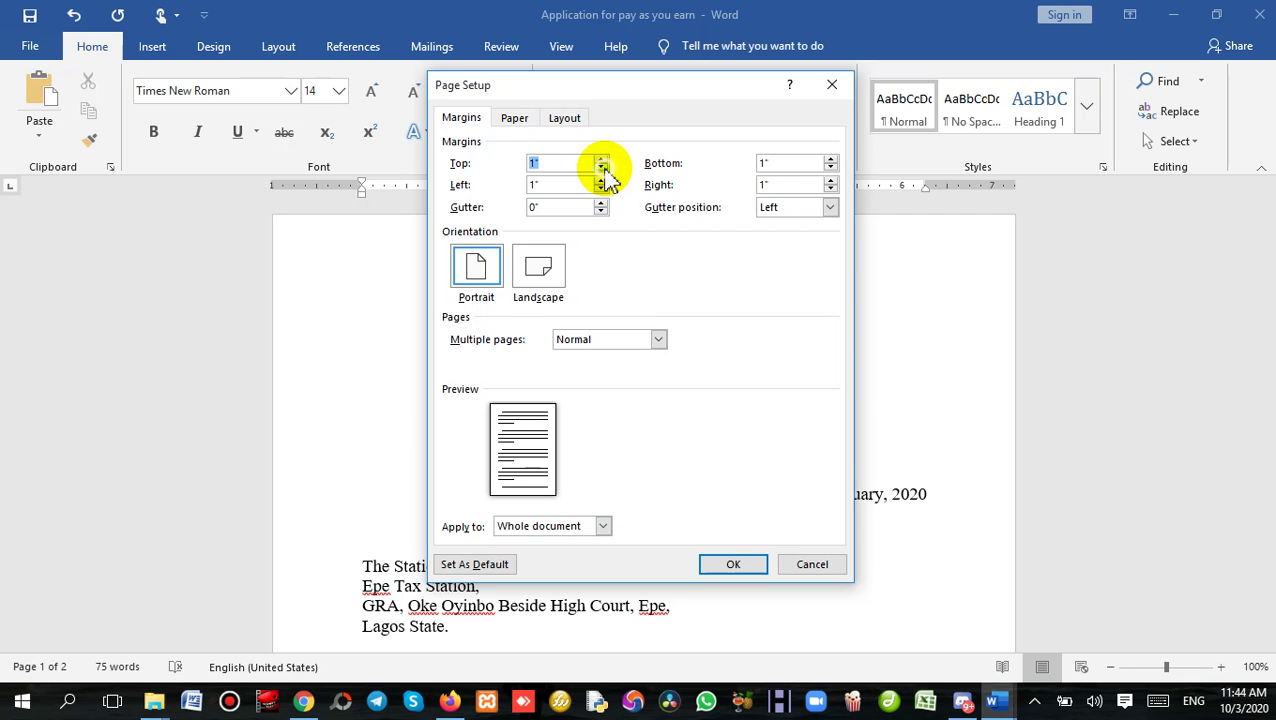
{"action": "left_click", "coordinate": [734, 565]}
{"action": "scroll", "coordinate": [698, 480], "scroll_direction": "up", "scroll_amount": 3}
{"action": "scroll", "coordinate": [693, 437], "scroll_direction": "up", "scroll_amount": 3}
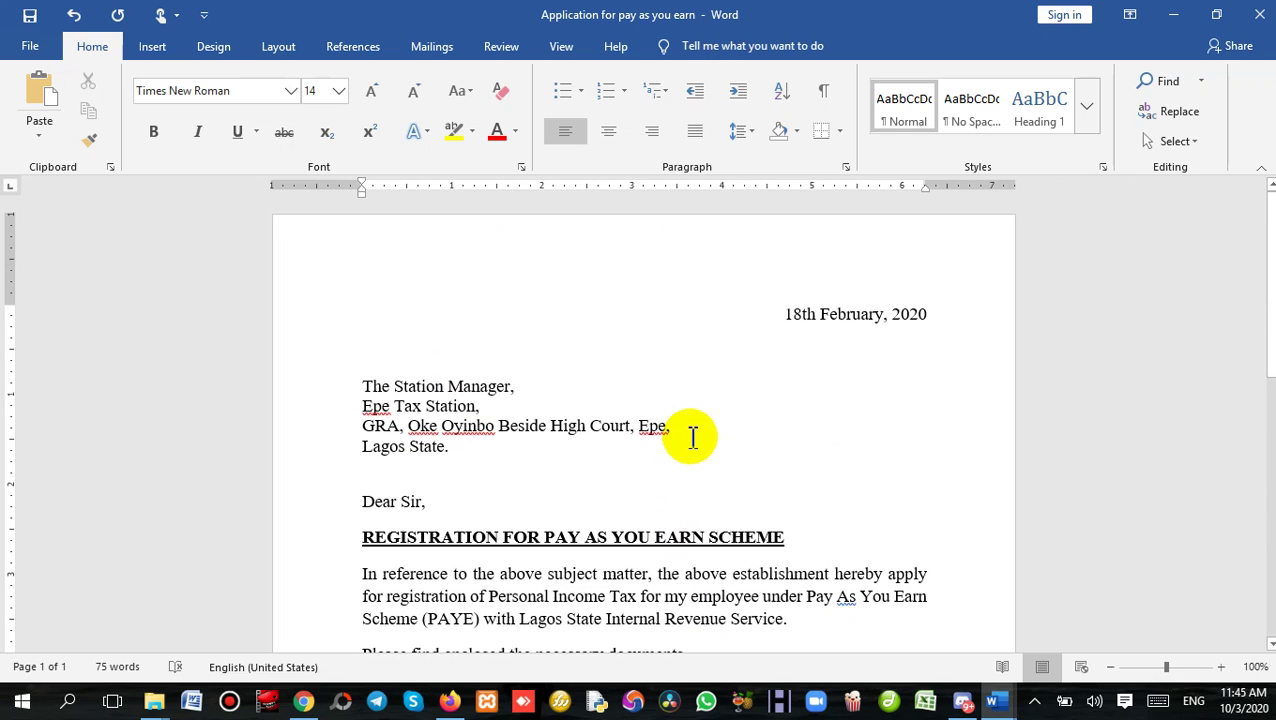
Move the date line down the first page by leaving five blank lines above it.
{"action": "left_click", "coordinate": [816, 300]}
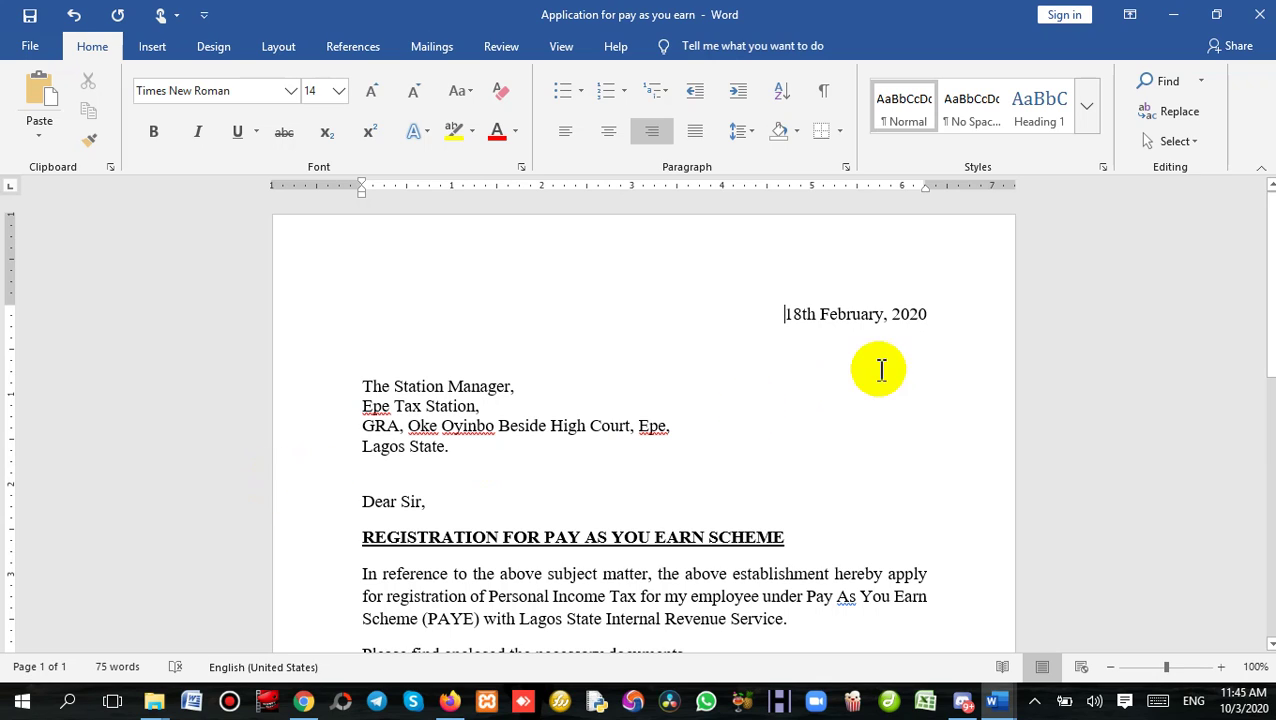
{"action": "key", "text": "Return"}
{"action": "key", "text": "Return"}
{"action": "key", "text": "Return"}
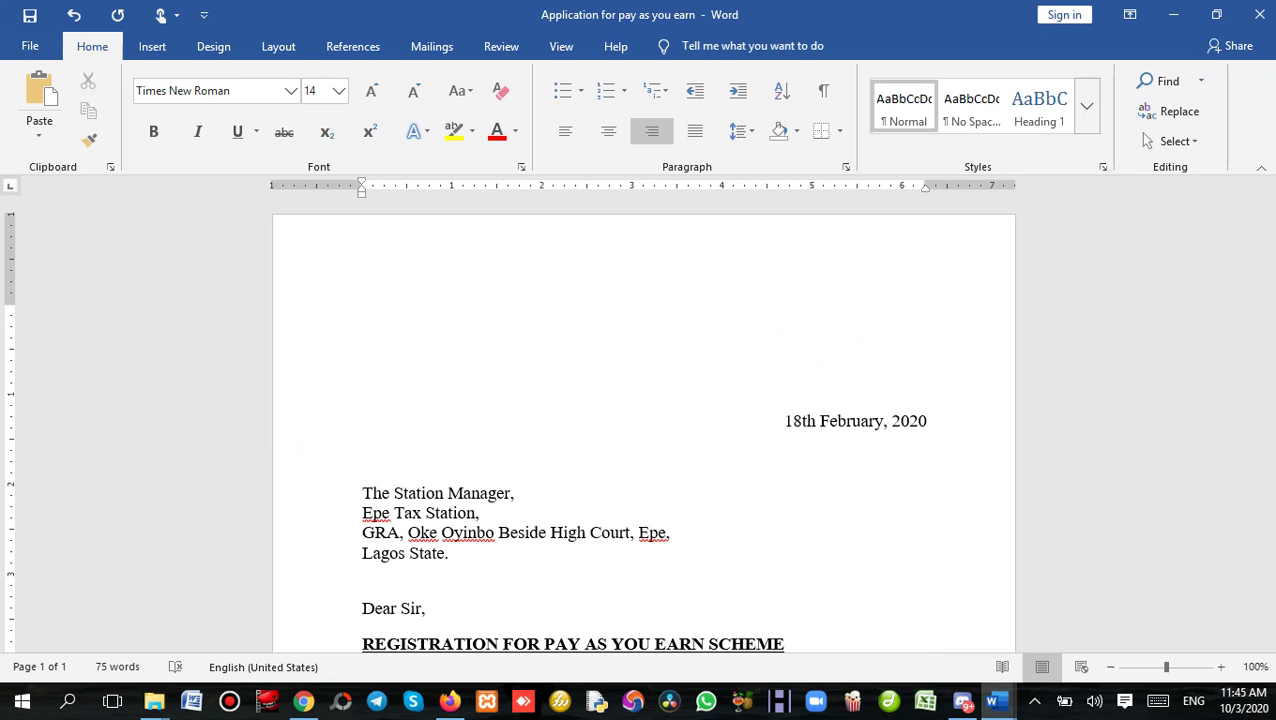
{"action": "key", "text": "Return"}
{"action": "key", "text": "Return"}
{"action": "key", "text": "Return"}
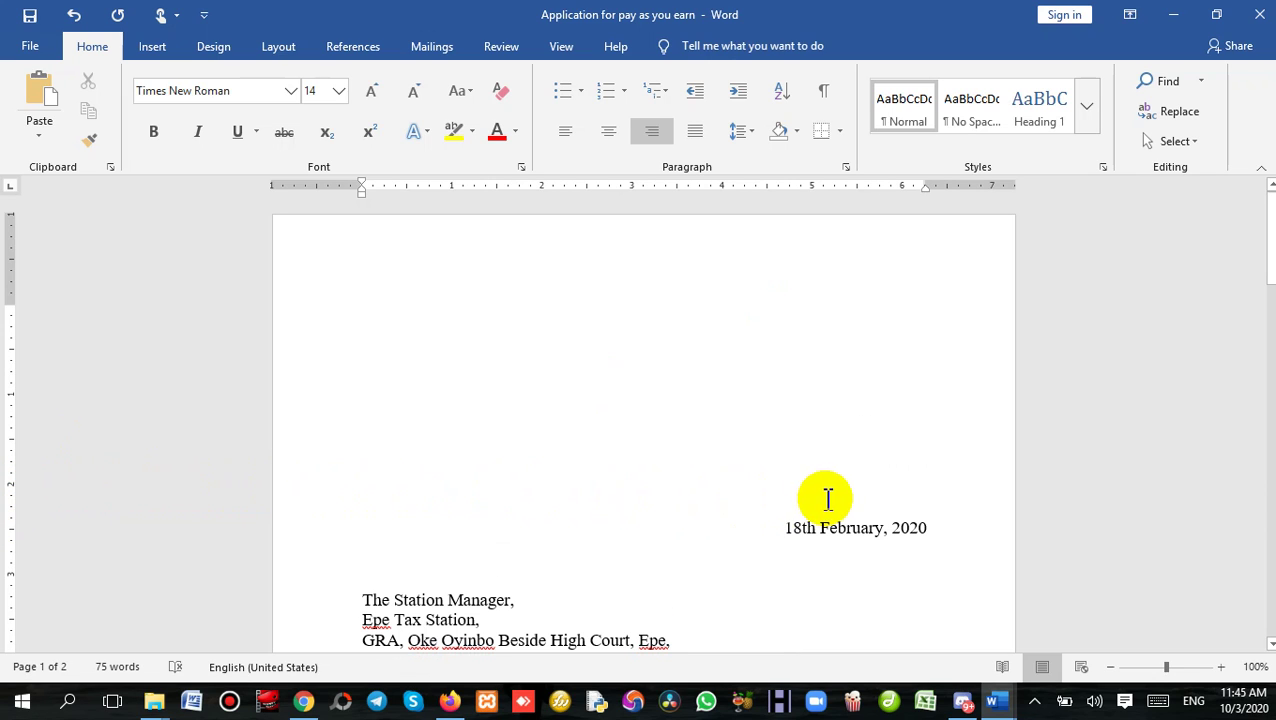
{"action": "left_click", "coordinate": [868, 496]}
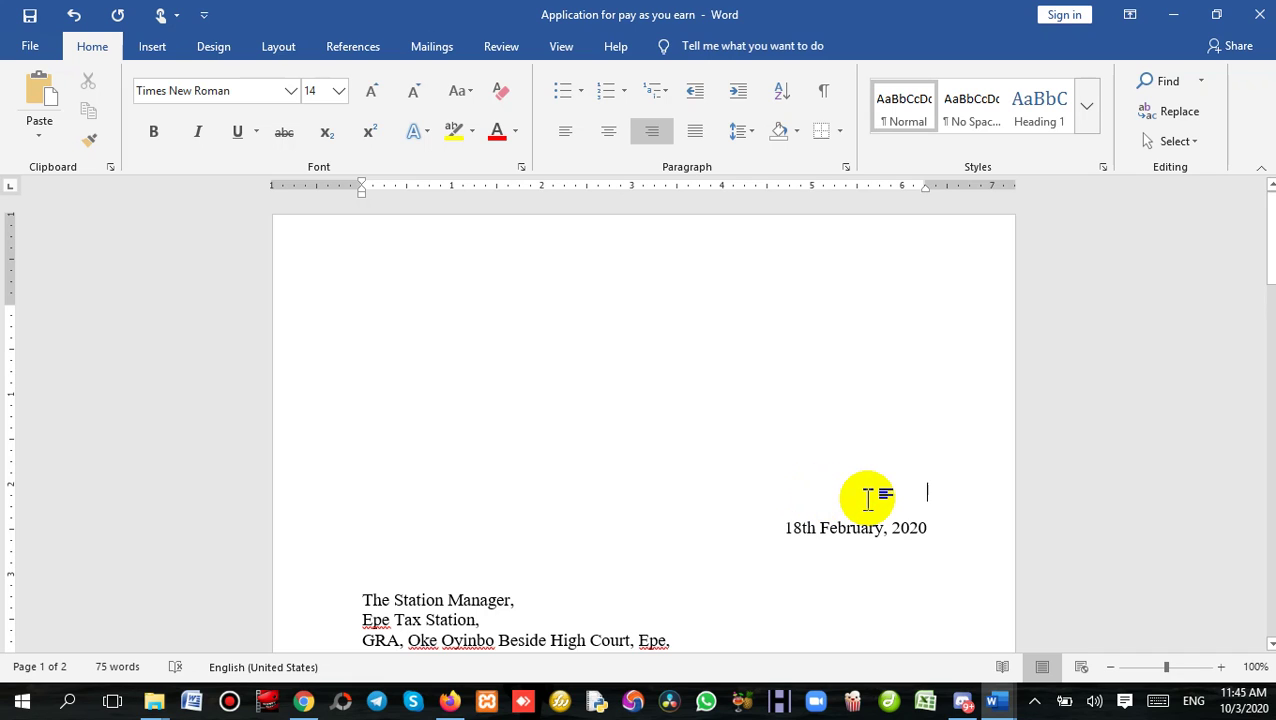
{"action": "key", "text": "Delete"}
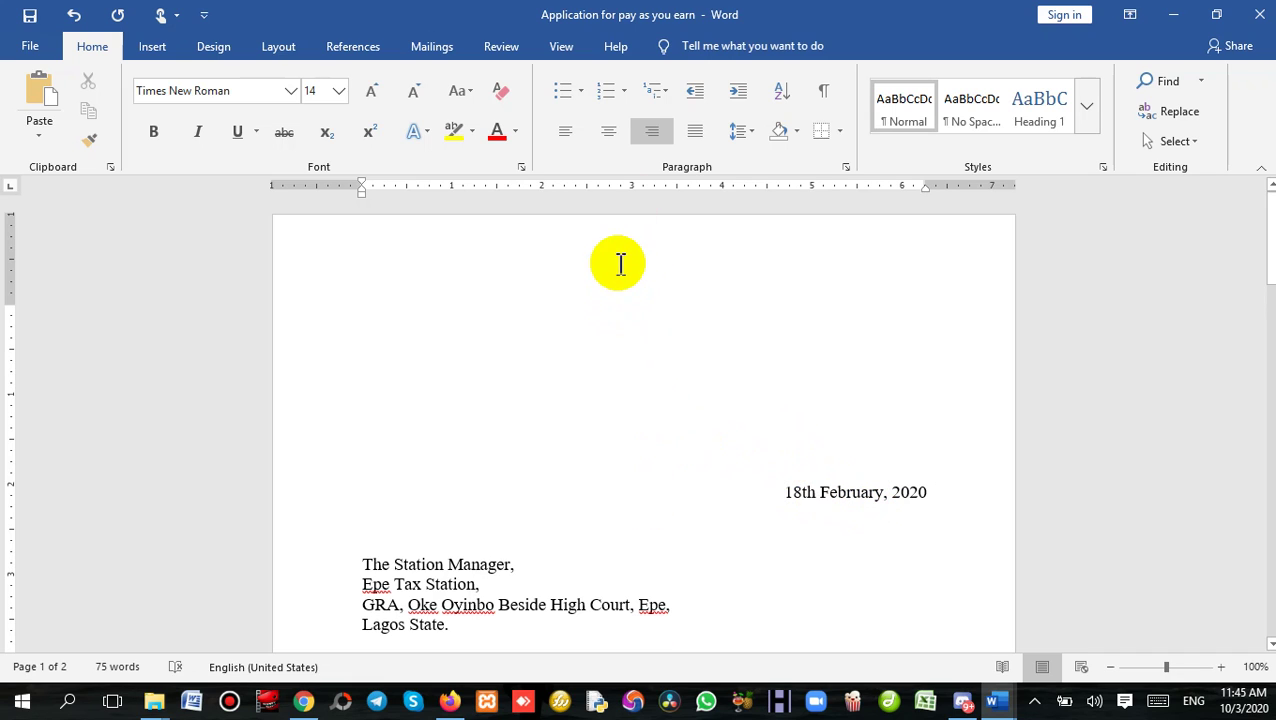
Check the blank lines above the date and the closing lines at the end of the first page.
{"action": "left_click", "coordinate": [453, 250]}
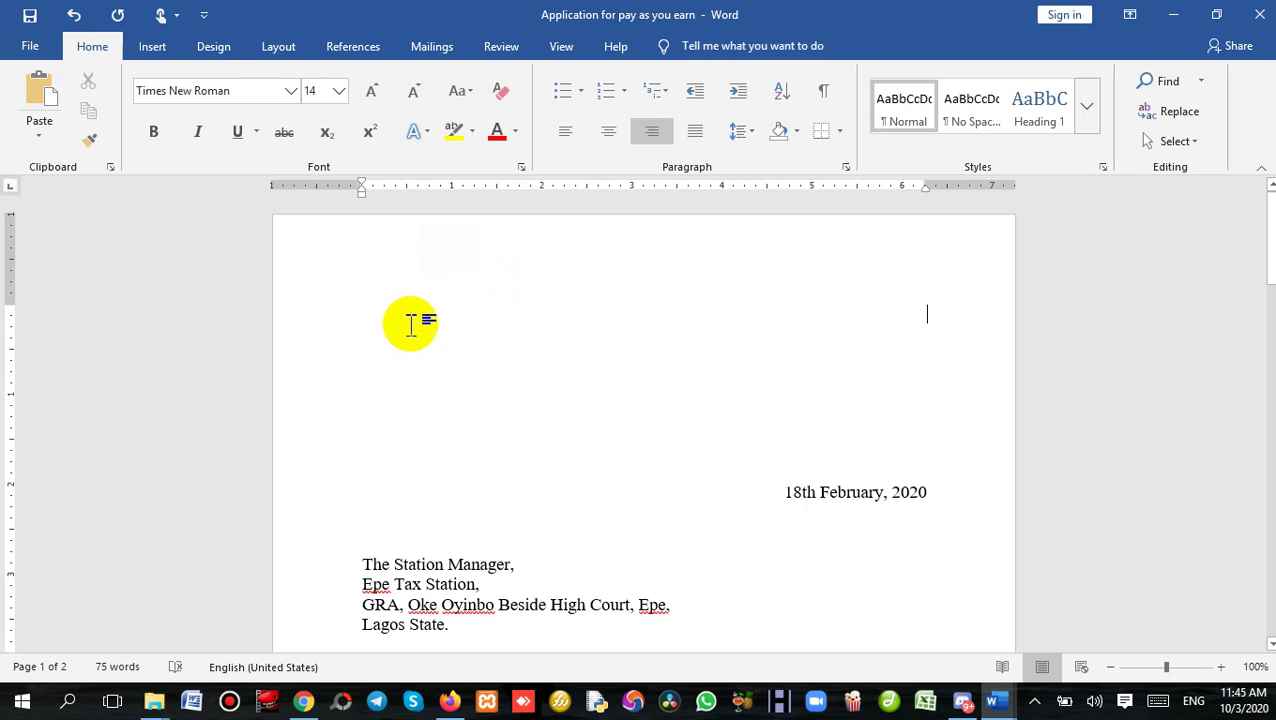
{"action": "left_click", "coordinate": [342, 318]}
{"action": "left_click", "coordinate": [652, 388]}
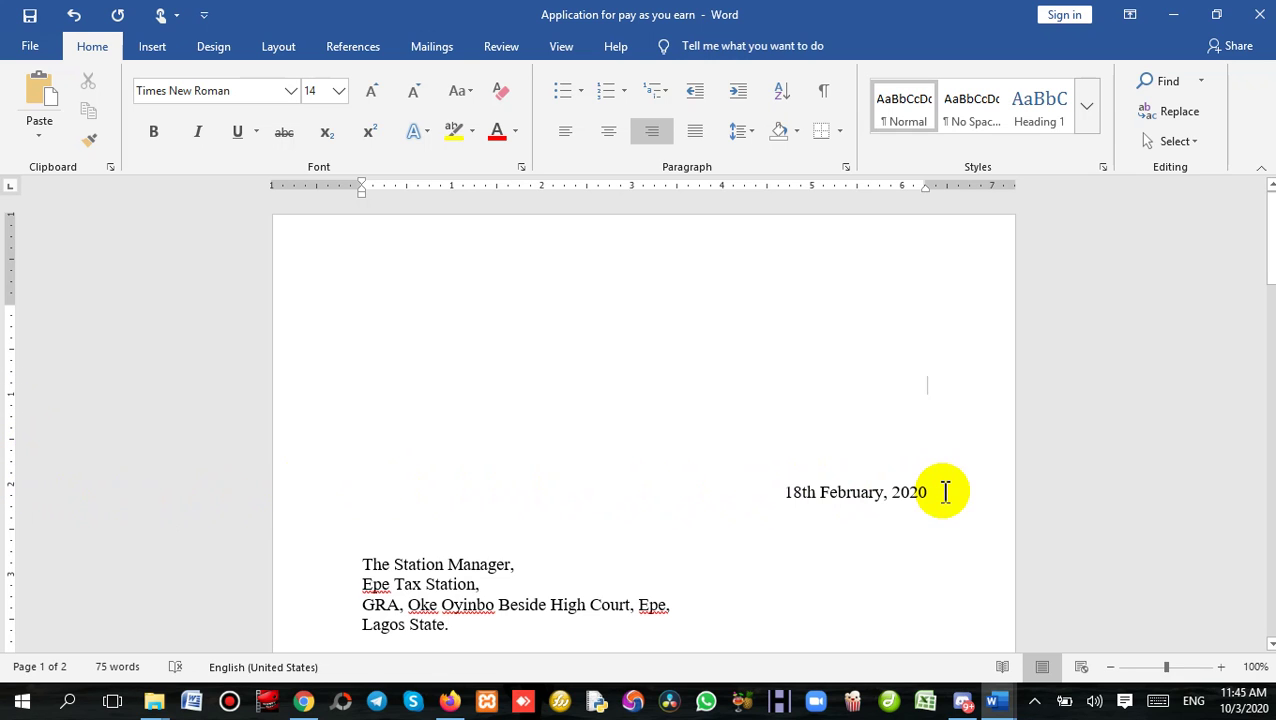
{"action": "scroll", "coordinate": [713, 600], "scroll_direction": "down", "scroll_amount": 13}
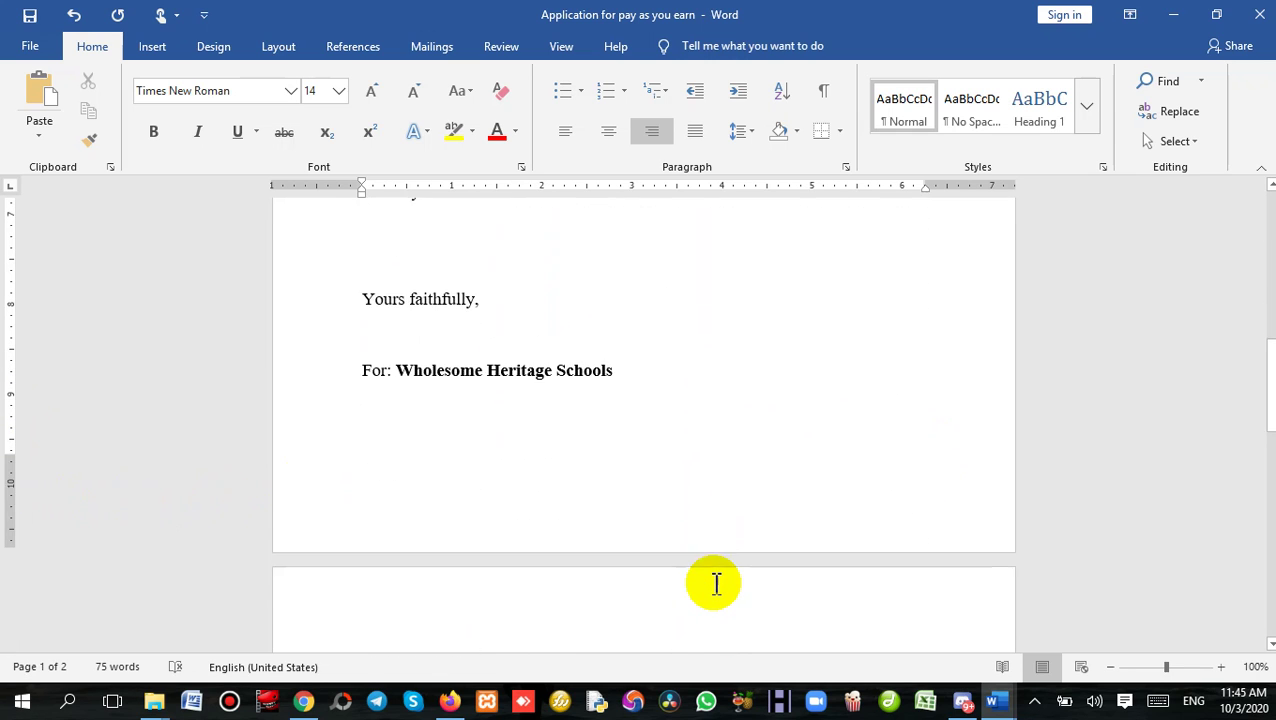
Place the insertion point on the first line of the second page, past the letter's closing lines.
{"action": "left_click", "coordinate": [470, 400]}
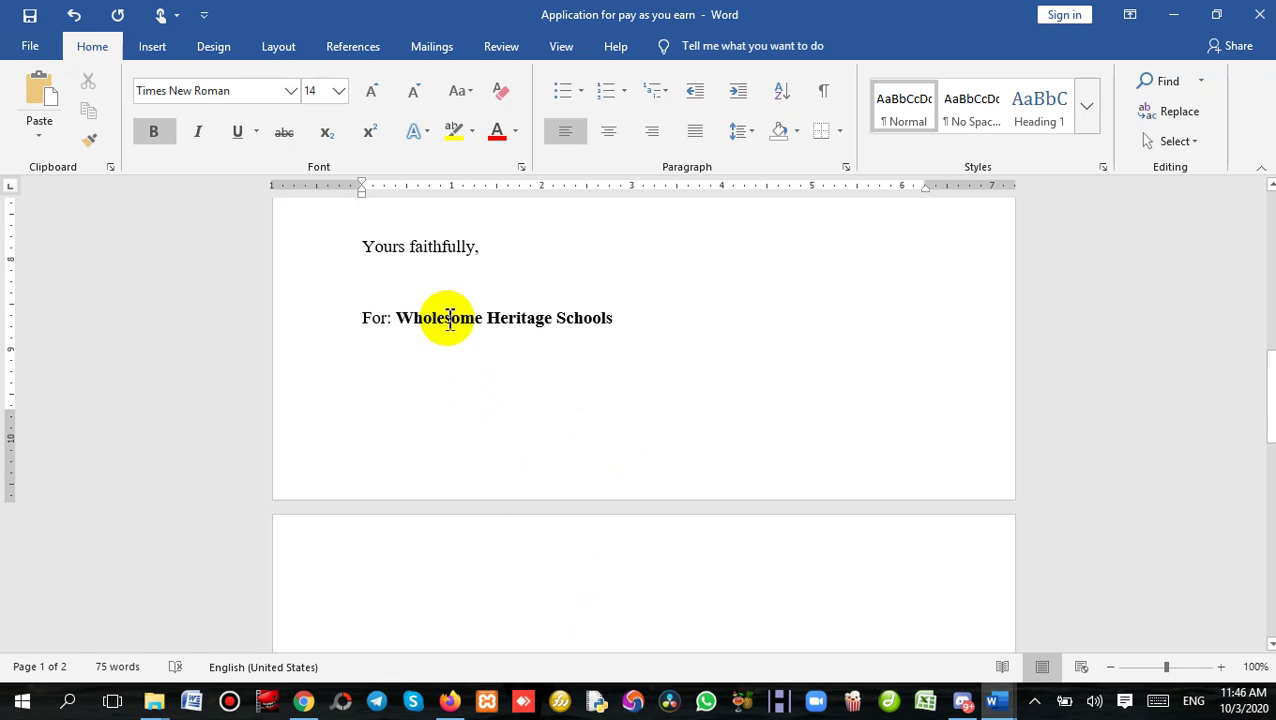
{"action": "scroll", "coordinate": [460, 360], "scroll_direction": "up", "scroll_amount": 1}
{"action": "scroll", "coordinate": [475, 413], "scroll_direction": "up", "scroll_amount": 1}
{"action": "scroll", "coordinate": [482, 325], "scroll_direction": "down", "scroll_amount": 5}
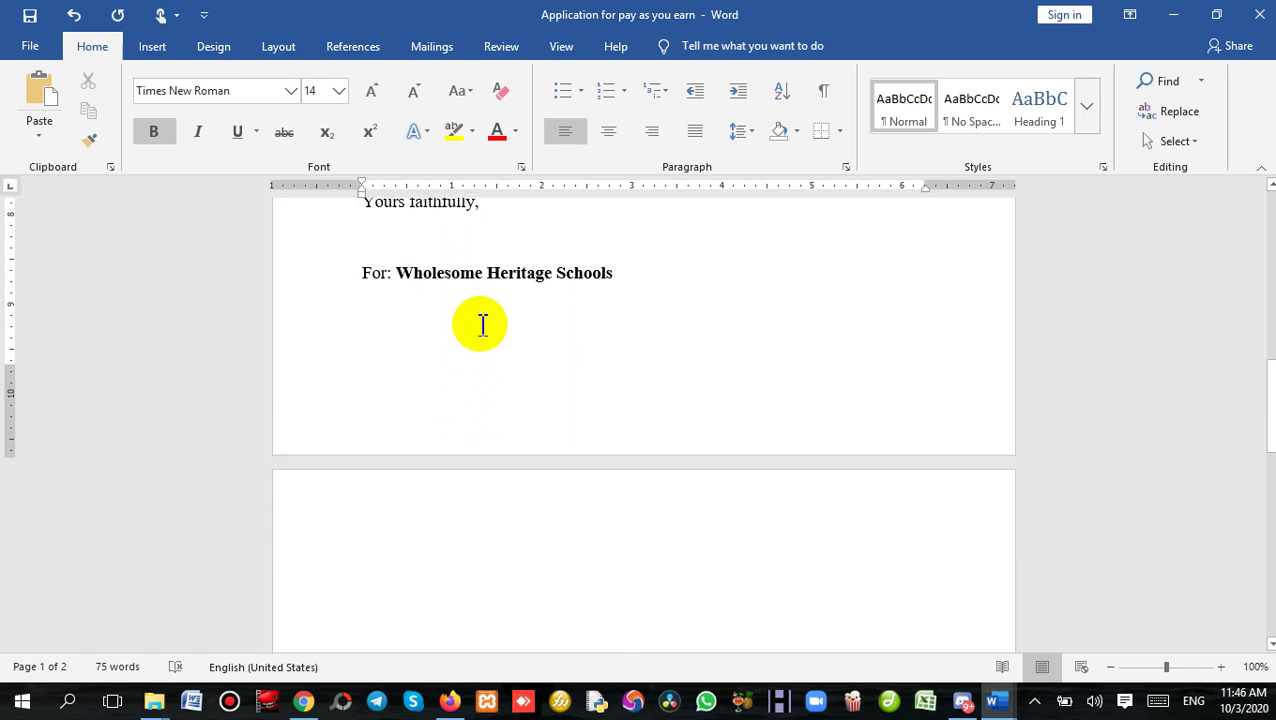
{"action": "left_click", "coordinate": [430, 390]}
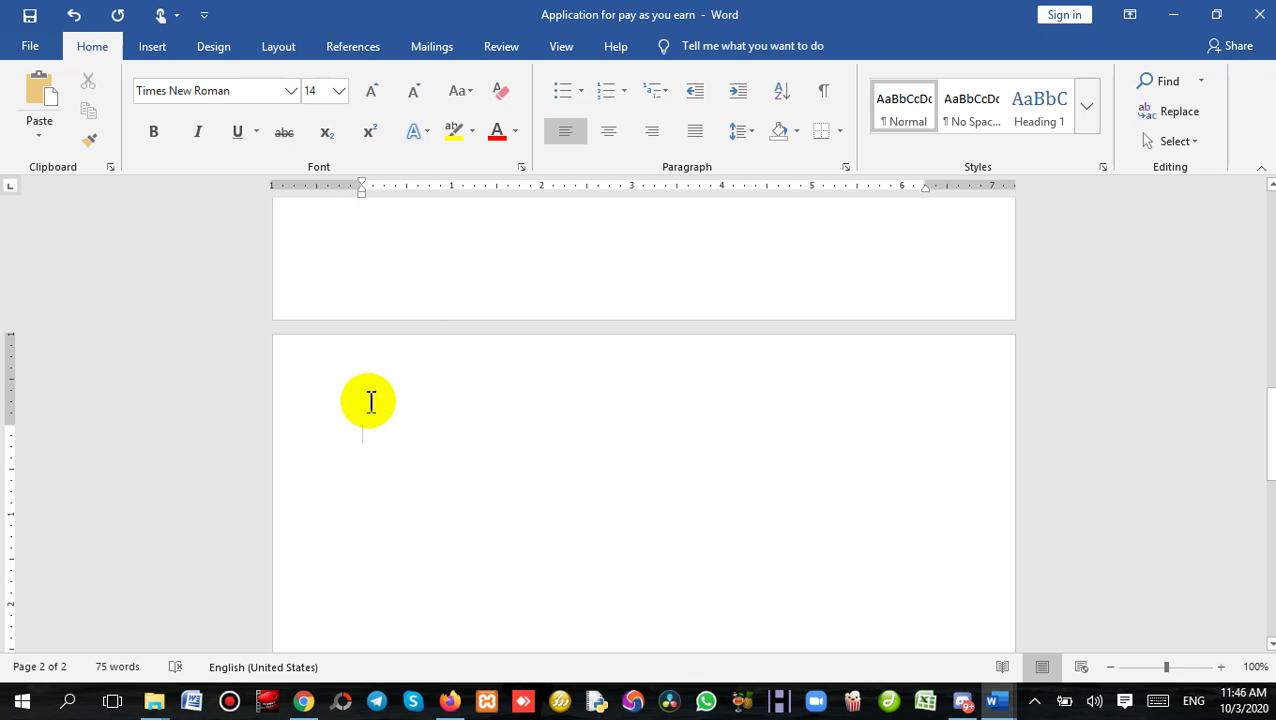
{"action": "scroll", "coordinate": [362, 421], "scroll_direction": "up", "scroll_amount": 1}
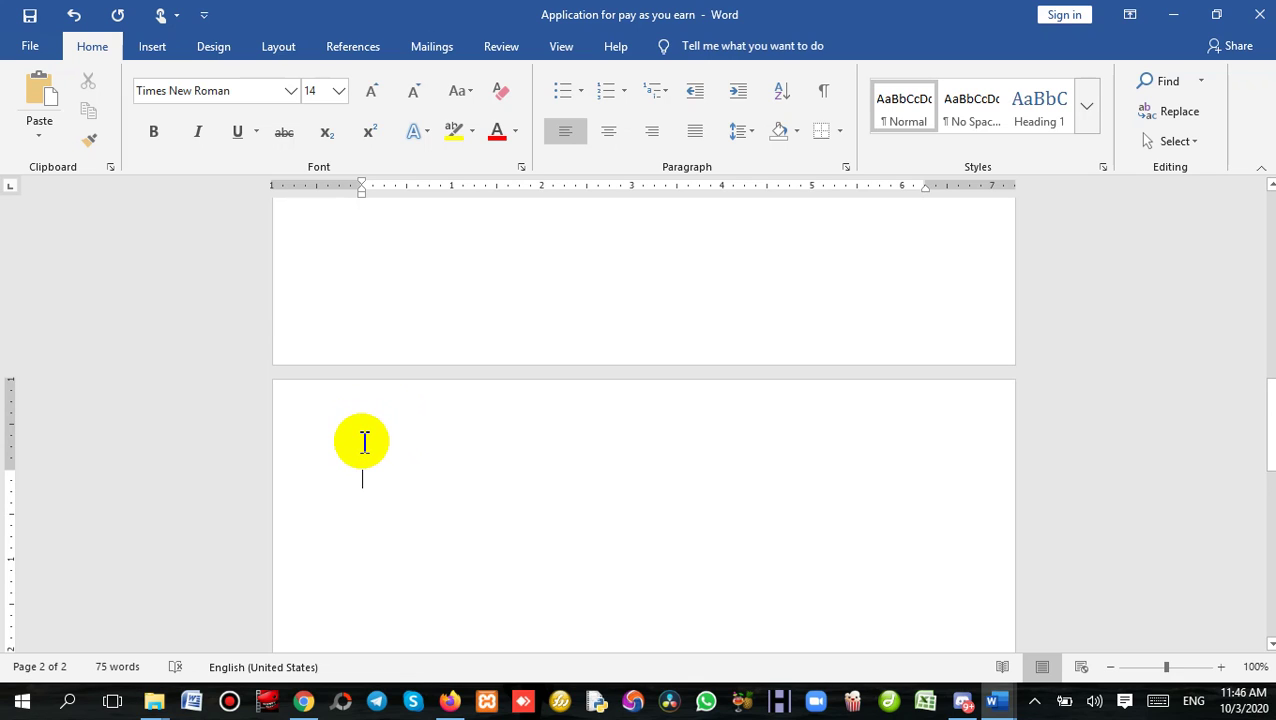
{"action": "scroll", "coordinate": [362, 441], "scroll_direction": "down", "scroll_amount": 2}
{"action": "double_click", "coordinate": [340, 552]}
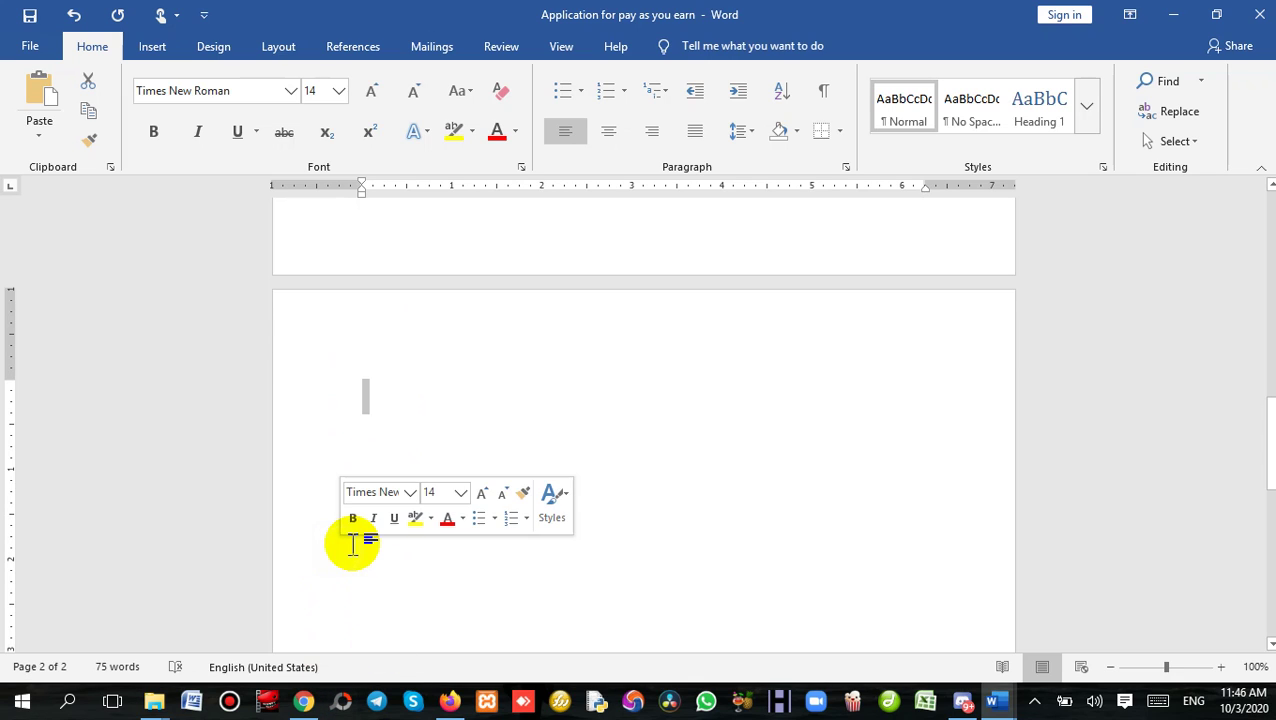
{"action": "left_click", "coordinate": [489, 405]}
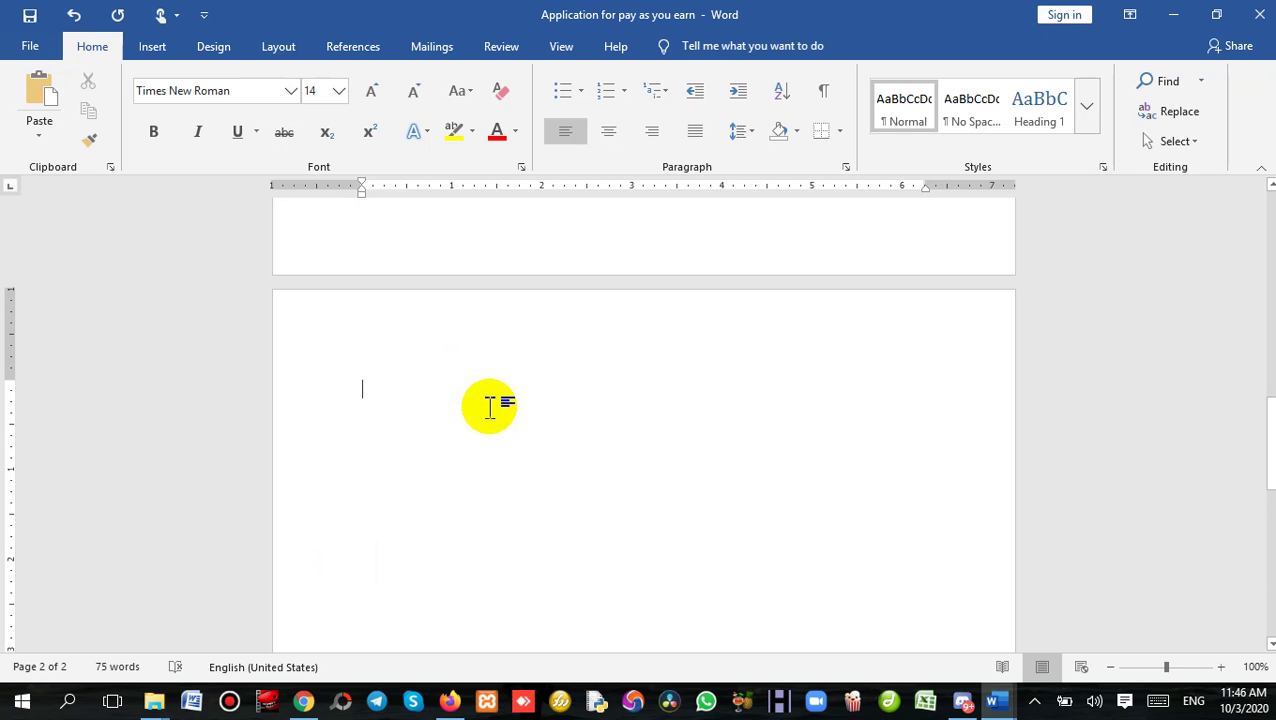
{"action": "left_click", "coordinate": [150, 50]}
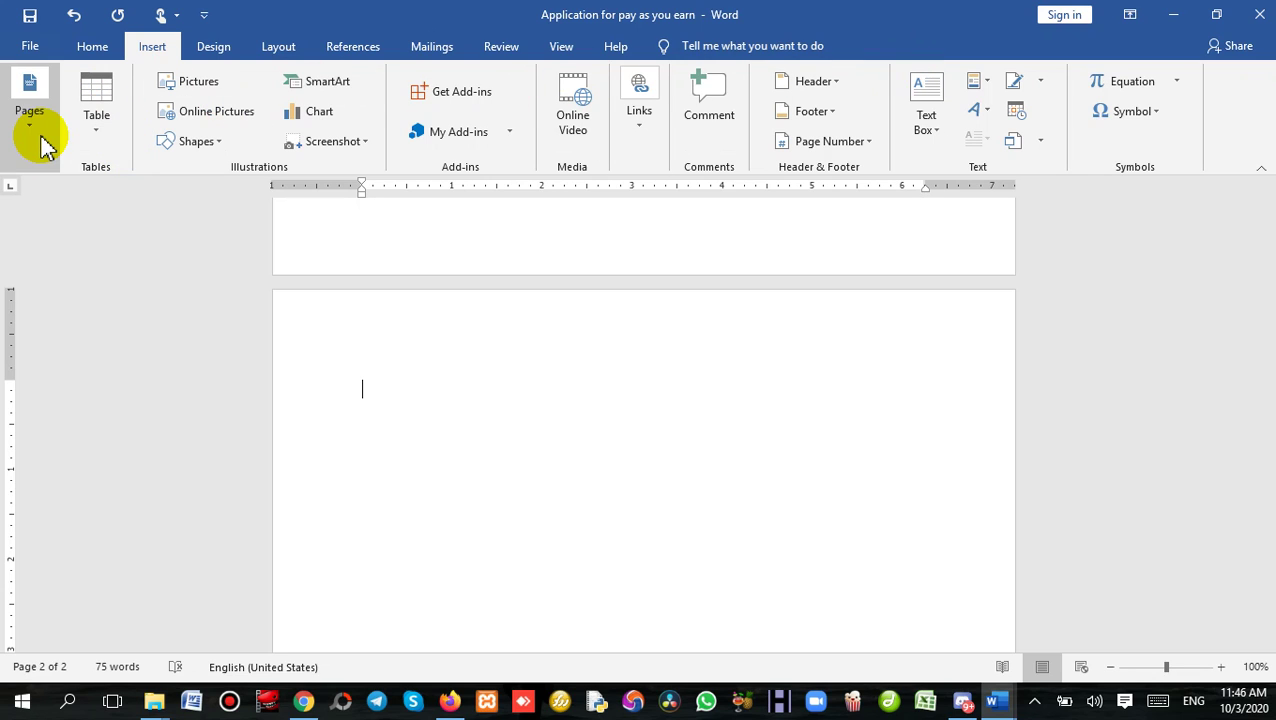
{"action": "left_click", "coordinate": [100, 142]}
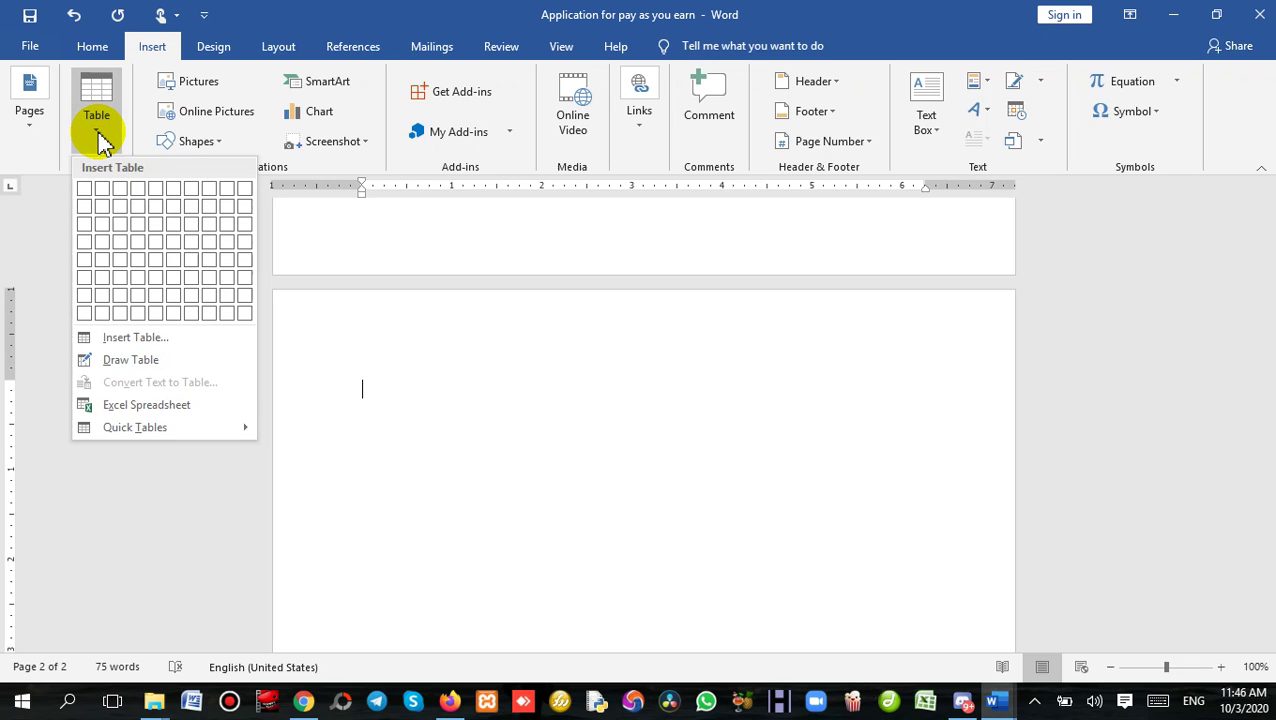
{"action": "left_click", "coordinate": [772, 540]}
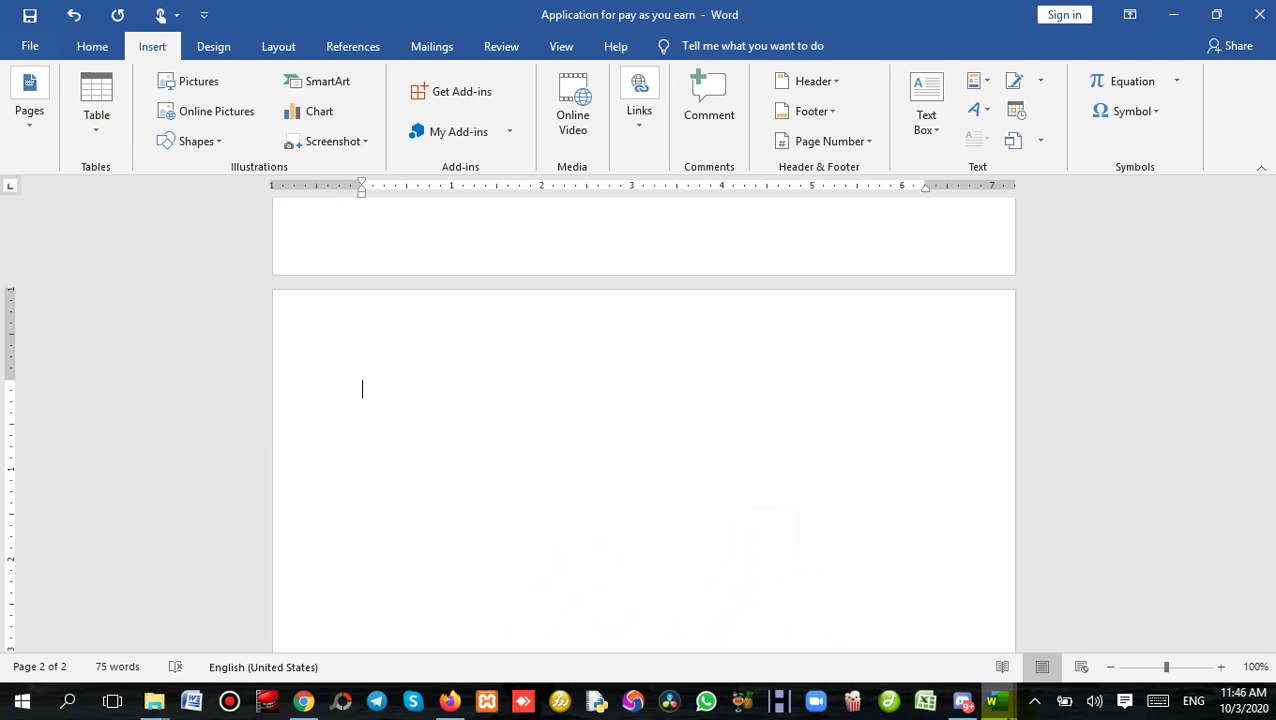
Switch to the REGISTRATION FOR PAY AS YOU EARN SCHEME document and examine the columns and rows of its STAFF DETAILS table.
{"action": "mouse_move", "coordinate": [1009, 711]}
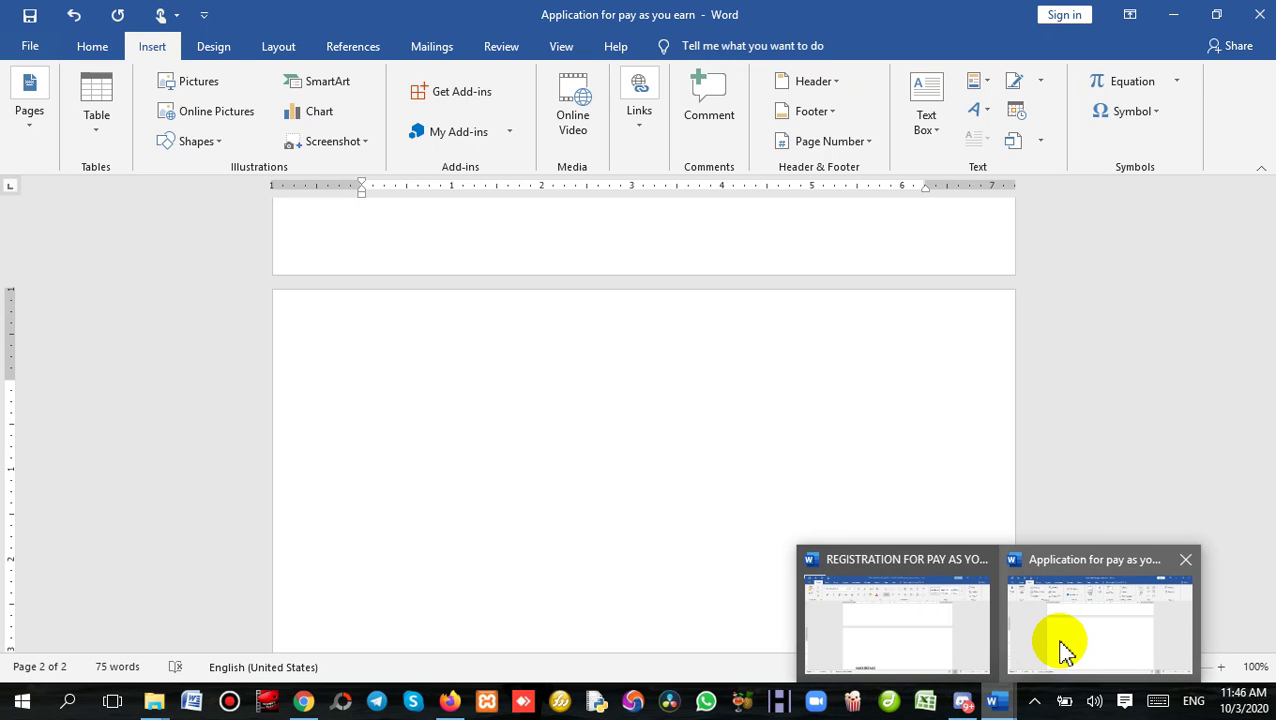
{"action": "mouse_move", "coordinate": [895, 645]}
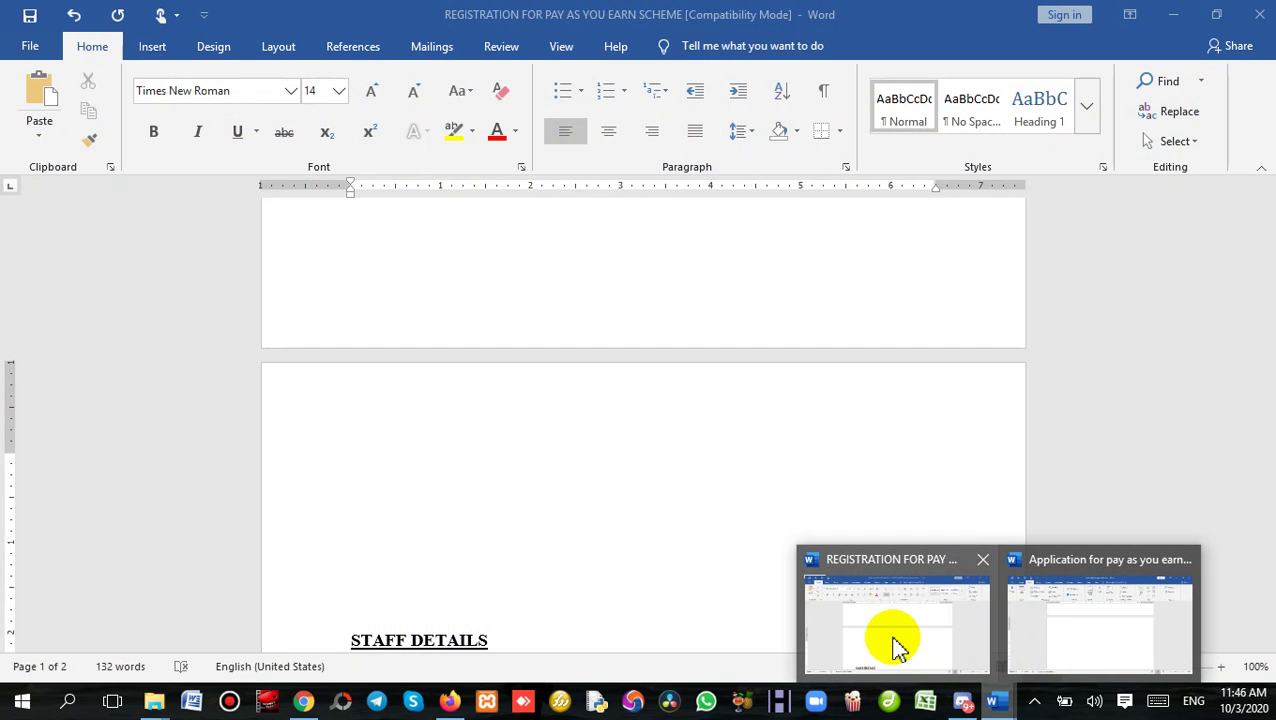
{"action": "left_click", "coordinate": [891, 646]}
{"action": "scroll", "coordinate": [570, 380], "scroll_direction": "down", "scroll_amount": 5}
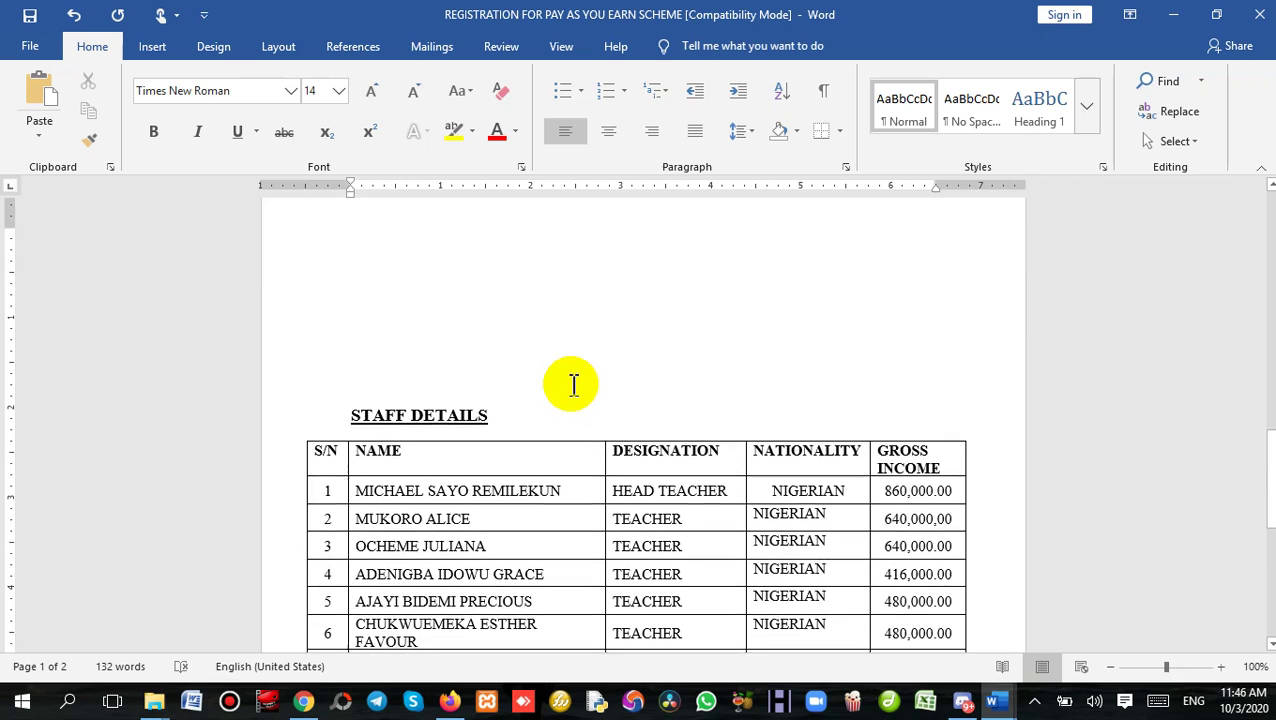
{"action": "scroll", "coordinate": [573, 386], "scroll_direction": "down", "scroll_amount": 2}
{"action": "scroll", "coordinate": [571, 383], "scroll_direction": "down", "scroll_amount": 1}
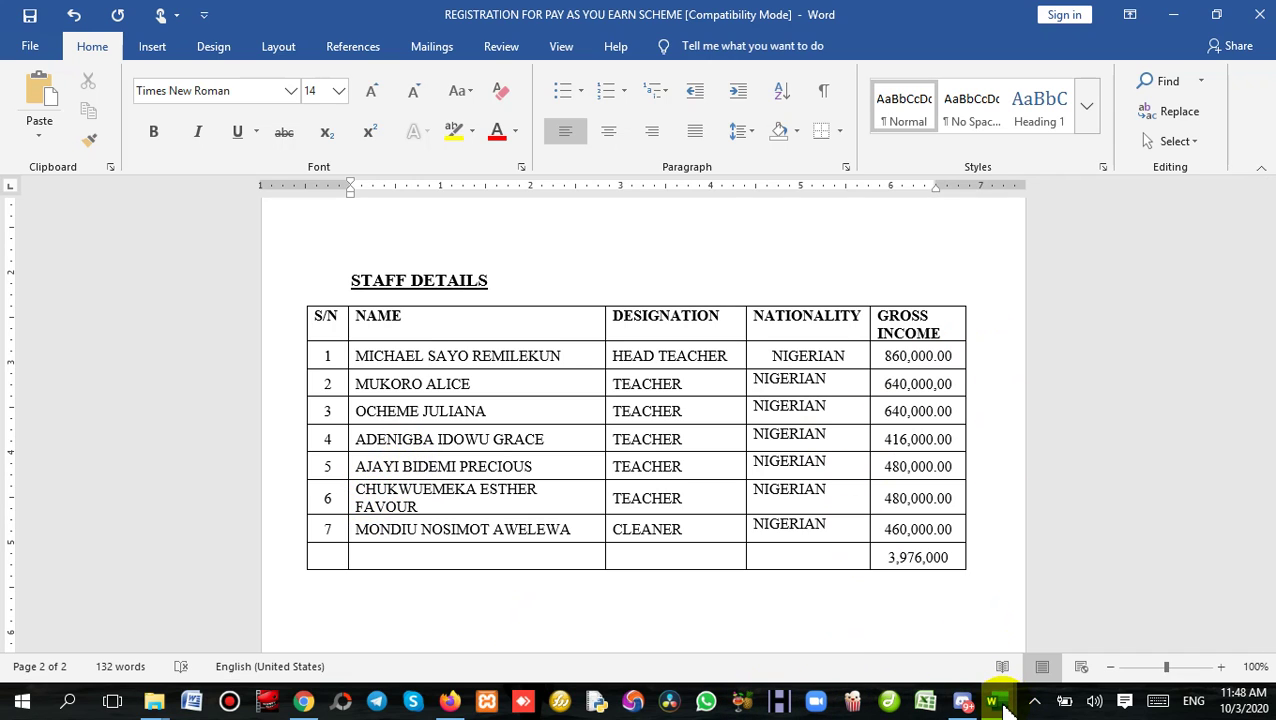
Return to the application letter and preview a 5x8 table on its empty second page.
{"action": "mouse_move", "coordinate": [1003, 708]}
{"action": "left_click", "coordinate": [1105, 660]}
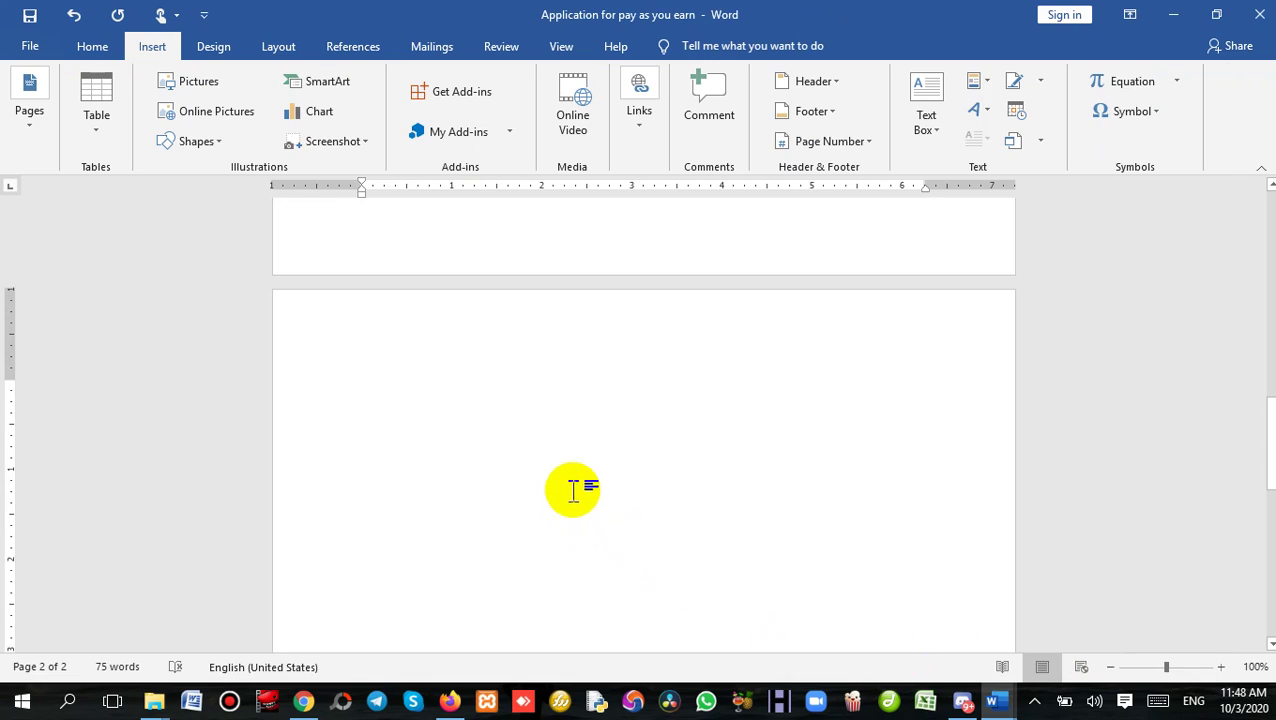
{"action": "scroll", "coordinate": [571, 459], "scroll_direction": "up", "scroll_amount": 8}
{"action": "scroll", "coordinate": [573, 458], "scroll_direction": "down", "scroll_amount": 1}
{"action": "scroll", "coordinate": [573, 458], "scroll_direction": "down", "scroll_amount": 7}
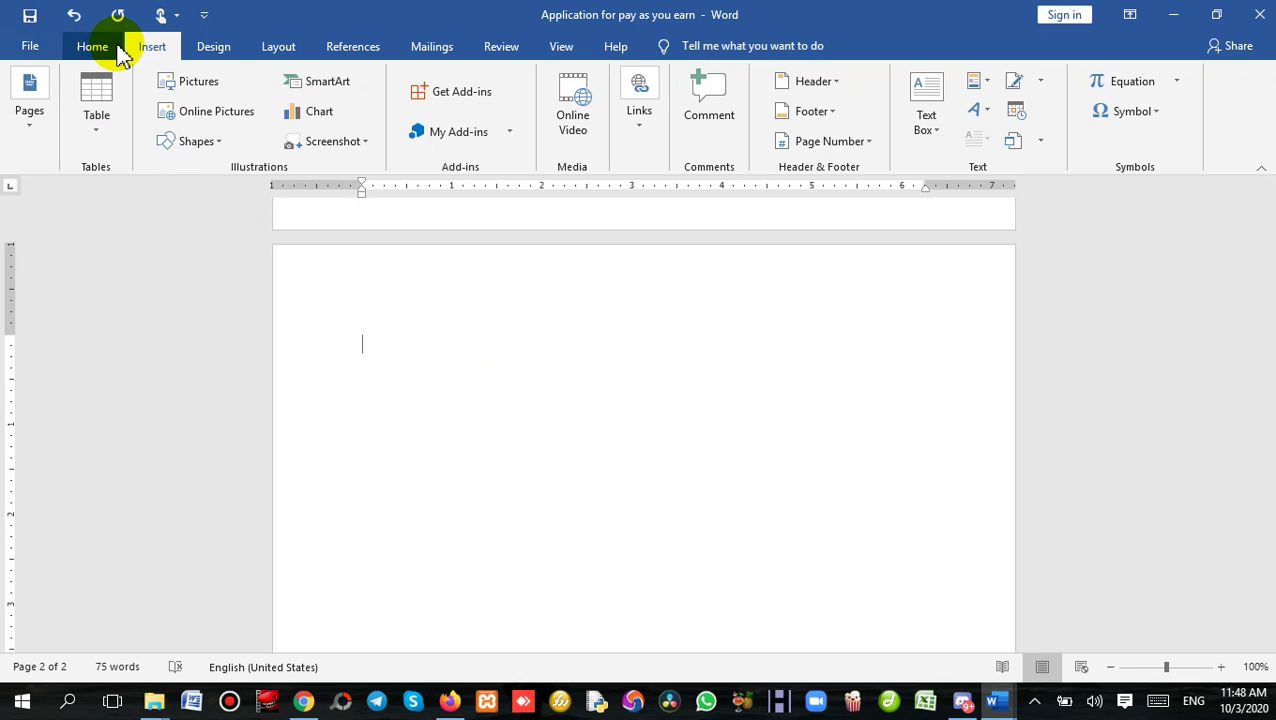
{"action": "left_click", "coordinate": [106, 135]}
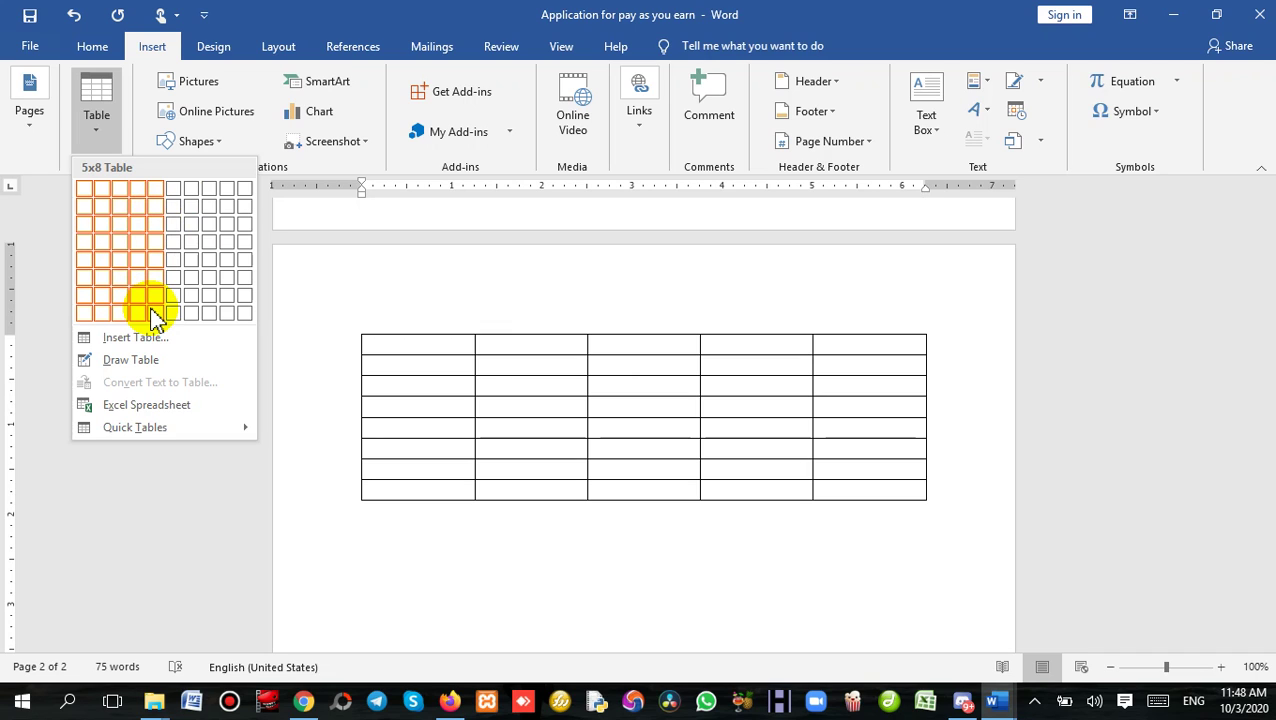
Recheck the number of rows in the registration document's STAFF DETAILS table and return to the application letter.
{"action": "left_click", "coordinate": [1000, 700]}
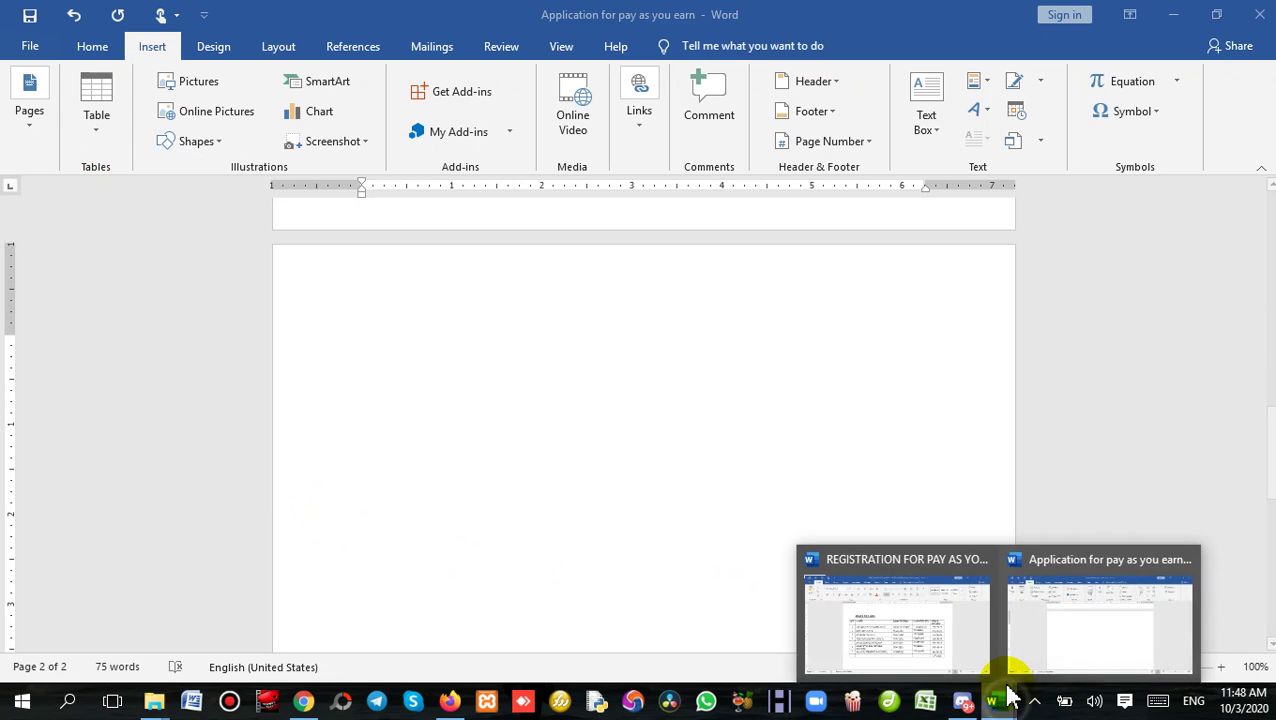
{"action": "left_click", "coordinate": [920, 649]}
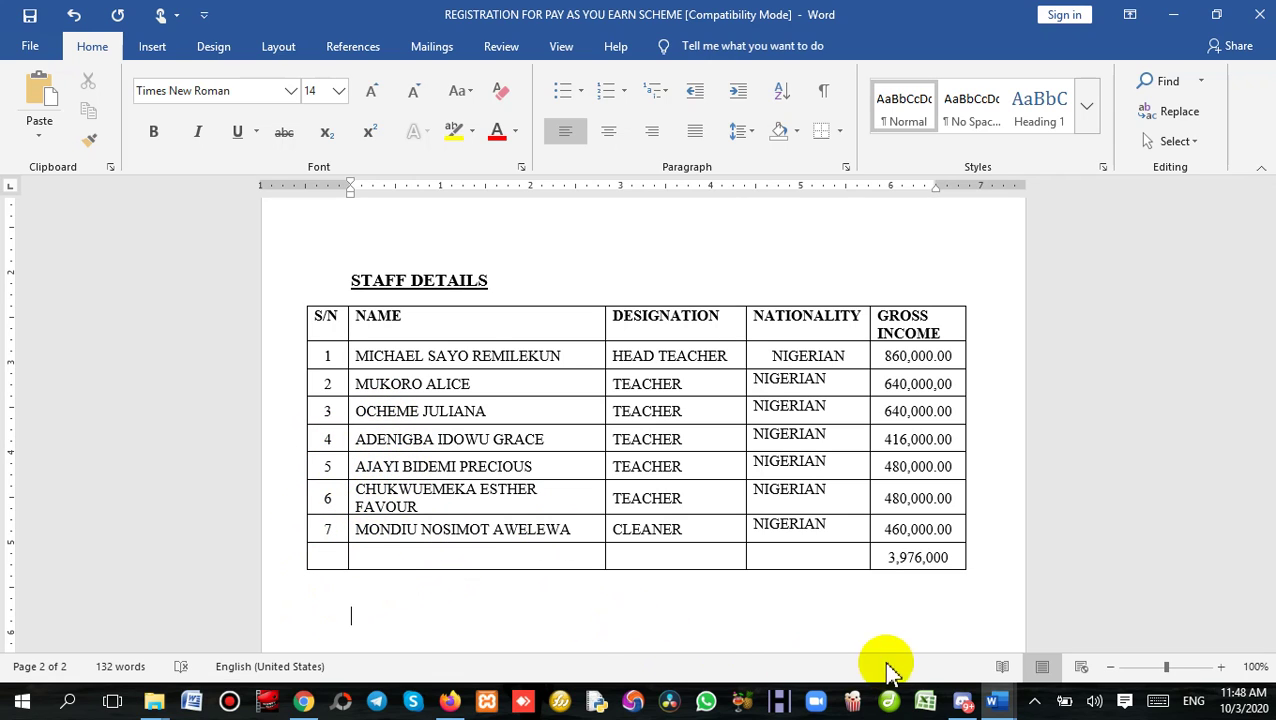
{"action": "mouse_move", "coordinate": [1003, 707]}
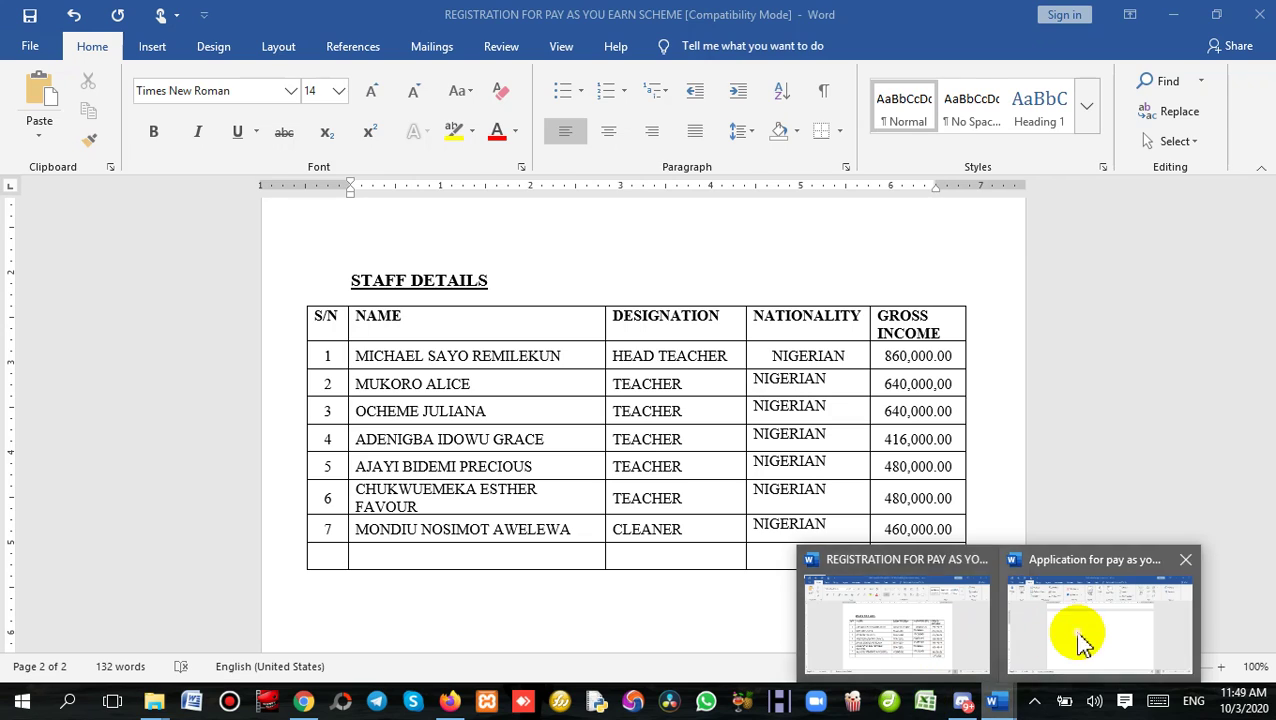
{"action": "left_click", "coordinate": [1082, 640]}
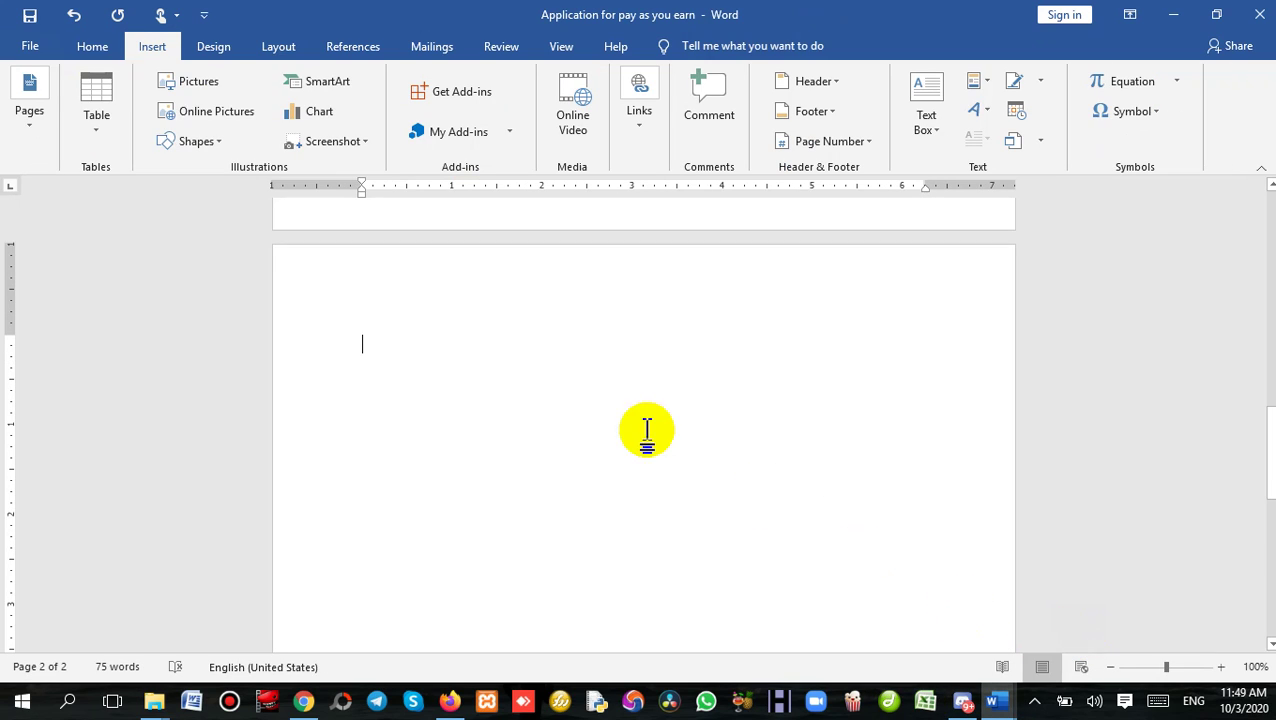
Insert a table with 5 columns and 9 rows at the start of the second page, keeping the automatic fixed column width.
{"action": "left_click", "coordinate": [113, 137]}
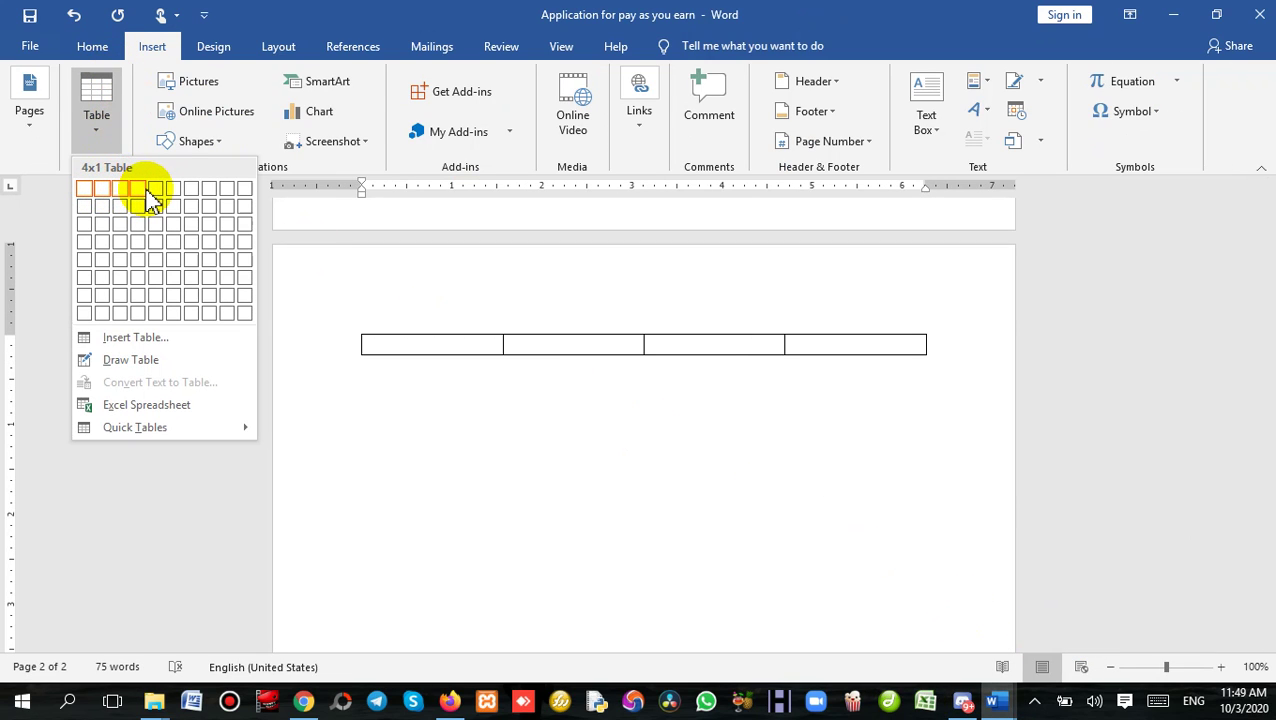
{"action": "left_click", "coordinate": [138, 340]}
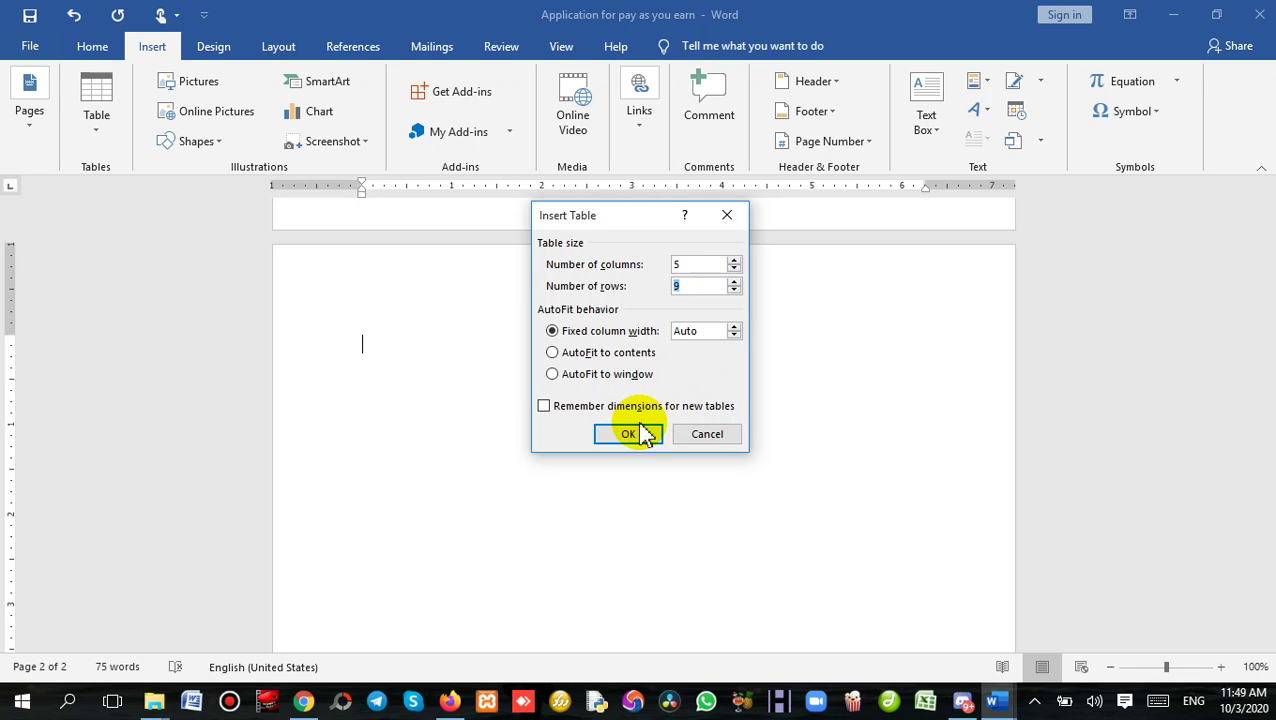
{"action": "left_click", "coordinate": [631, 437]}
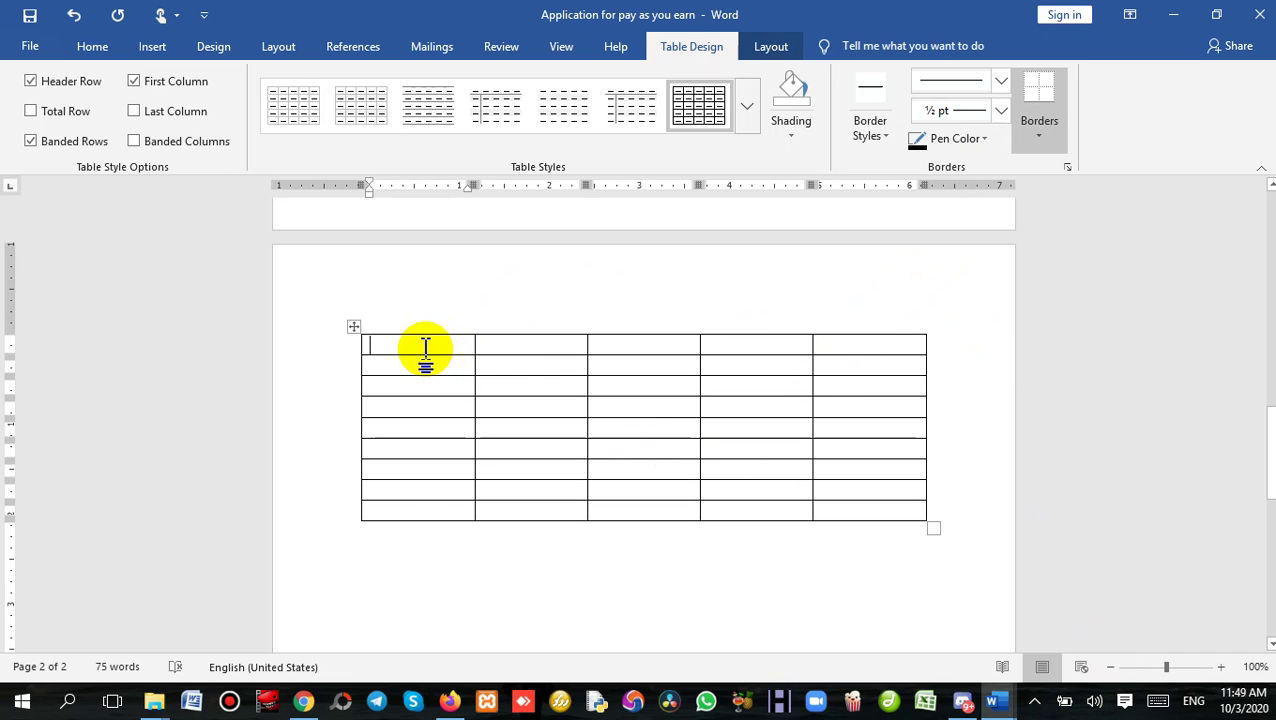
Try filling the table's header row with sample text such as "jsdjsdjsj", "vdfbjfjdn", "hshsb" and "hsjdhjs", and undo the entries.
{"action": "left_click", "coordinate": [520, 345]}
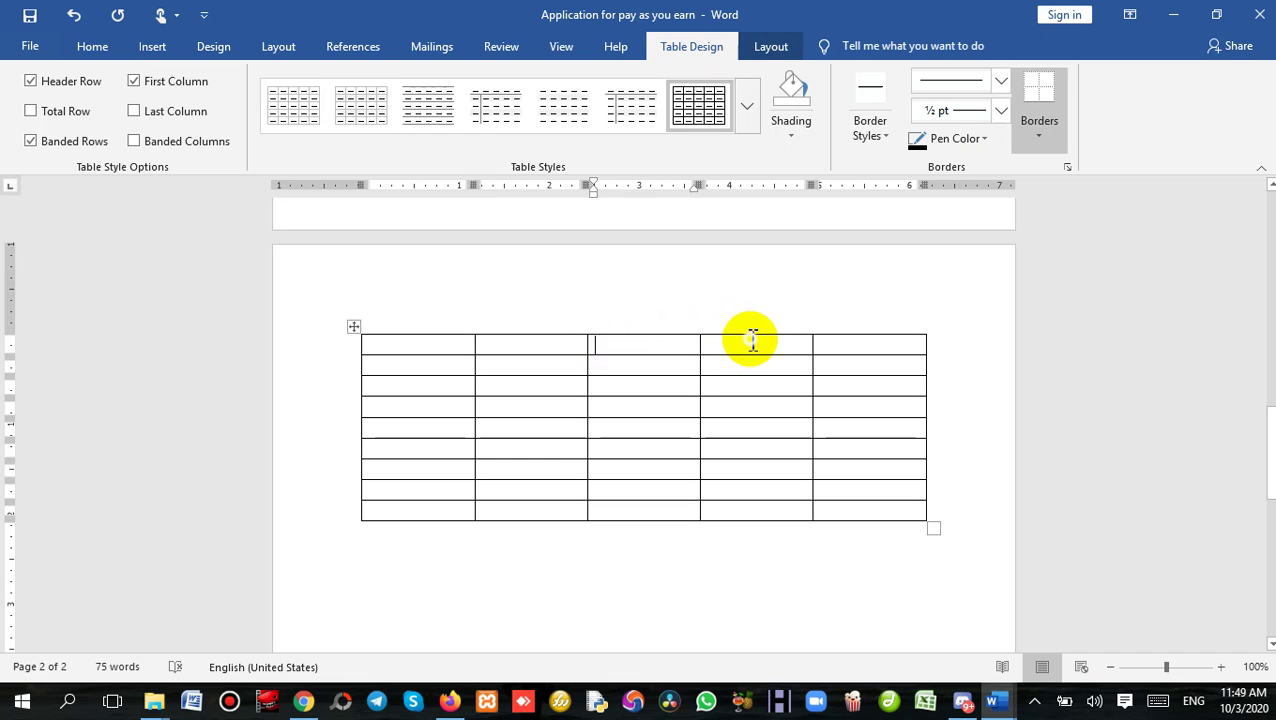
{"action": "left_click", "coordinate": [749, 342]}
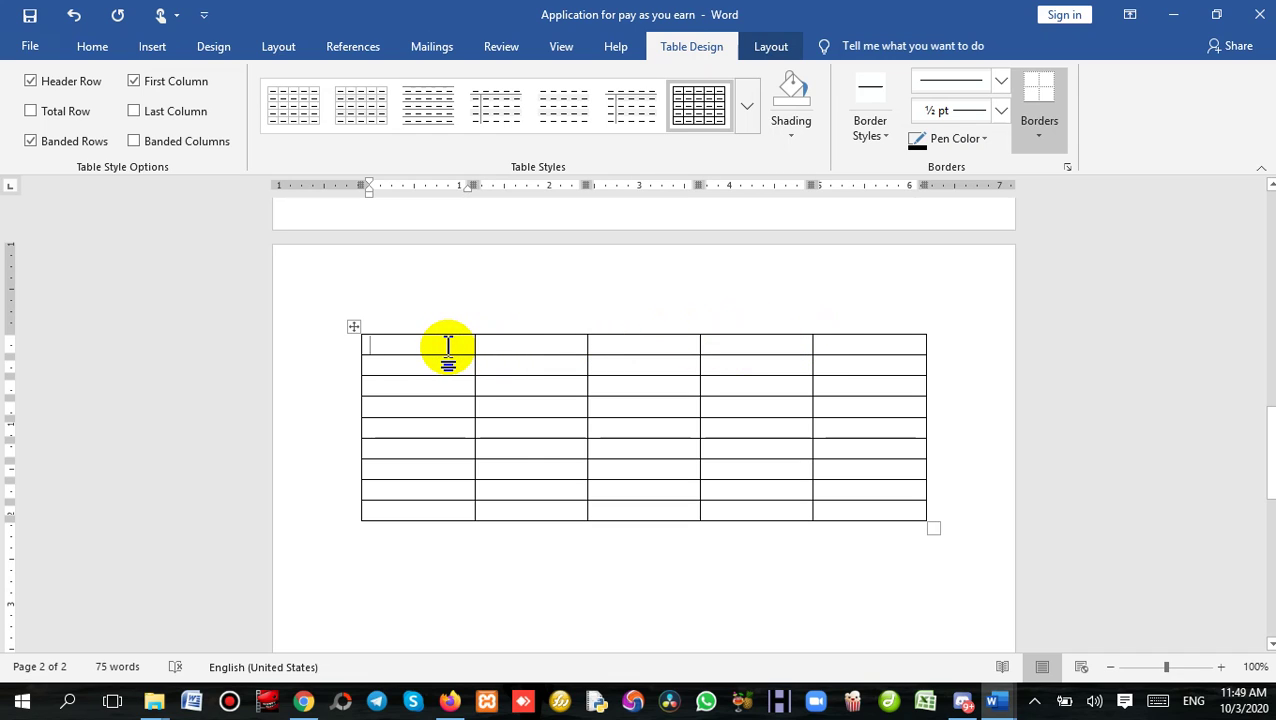
{"action": "type", "text": "jsdjsdjsj"}
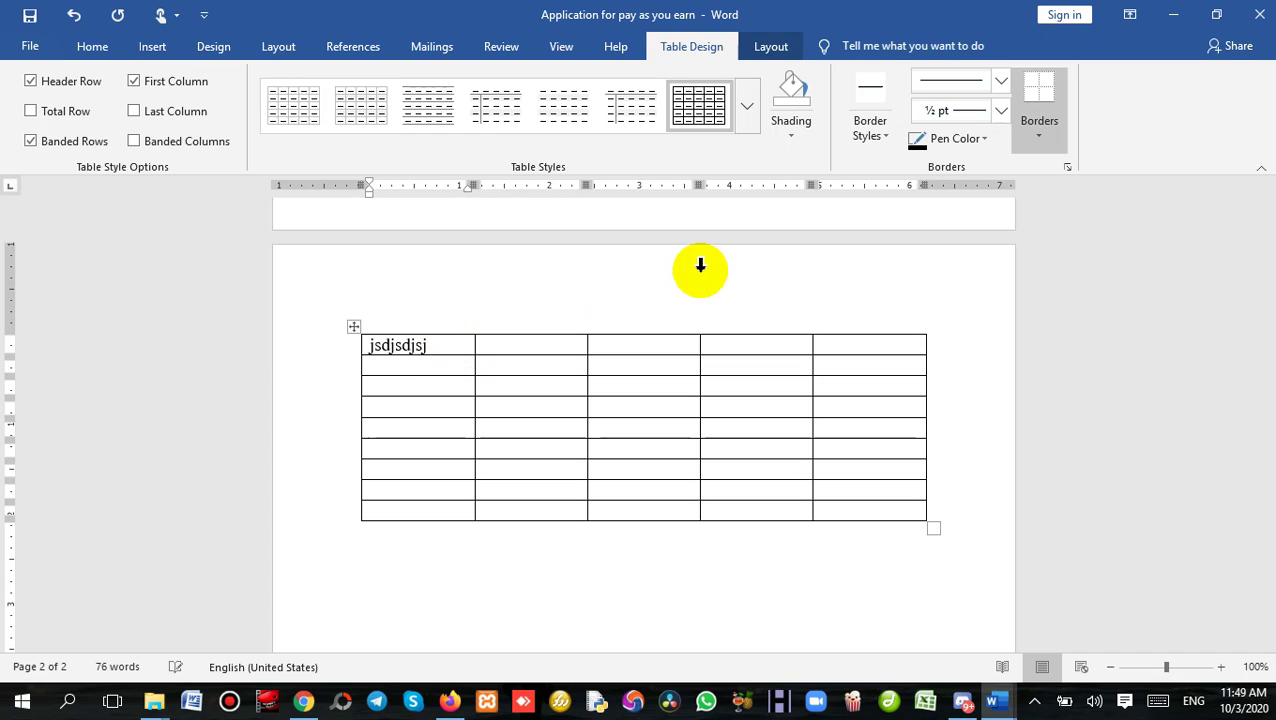
{"action": "type", "text": "vdfbjfj"}
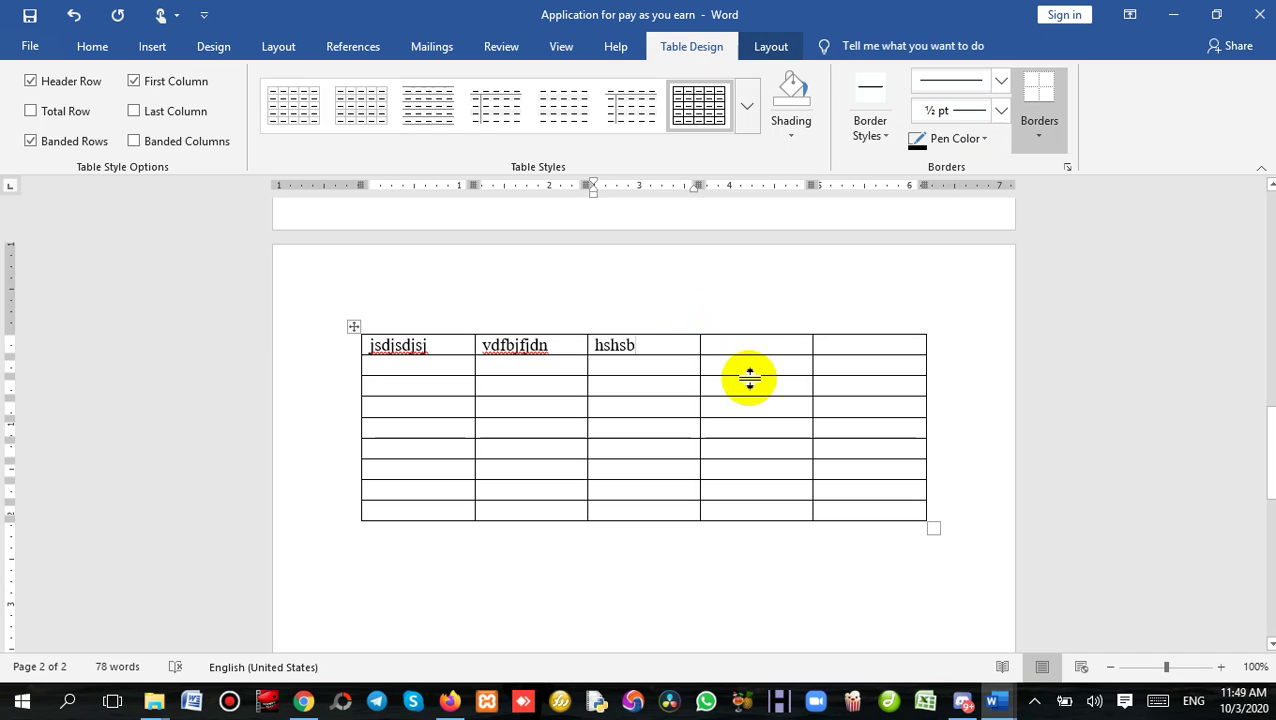
{"action": "left_click", "coordinate": [760, 345]}
{"action": "type", "text": "hsjchjs"}
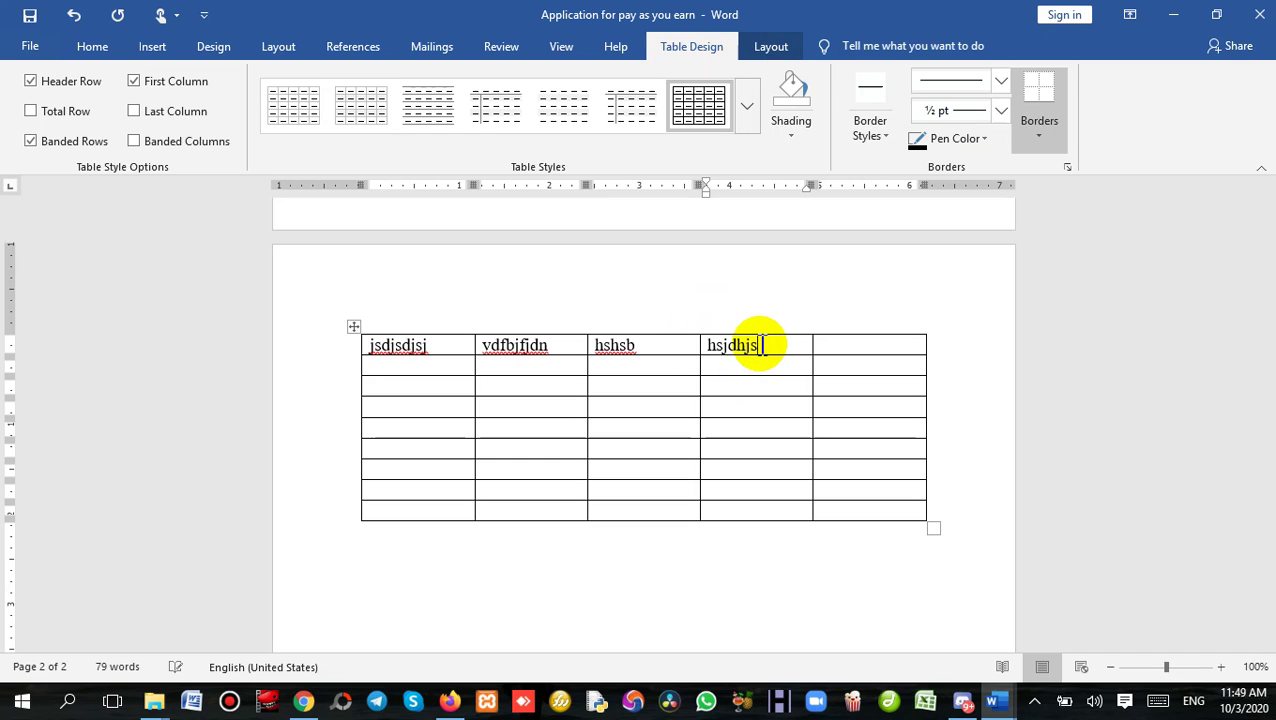
{"action": "type", "text": "sydgsb"}
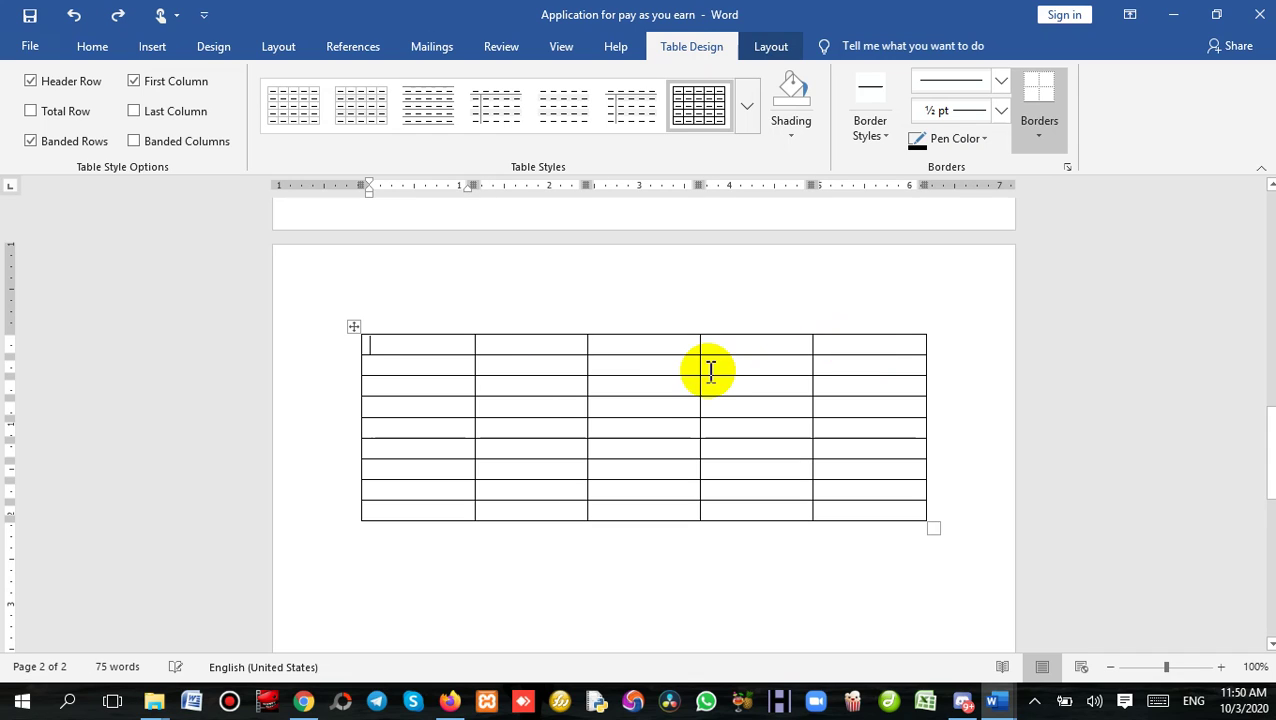
Enter the sample texts "Dfhdfdh" and "Hhdsghdgh" in the first two header cells, and undo both entries.
{"action": "left_click", "coordinate": [420, 345]}
{"action": "type", "text": "dfhdfdh"}
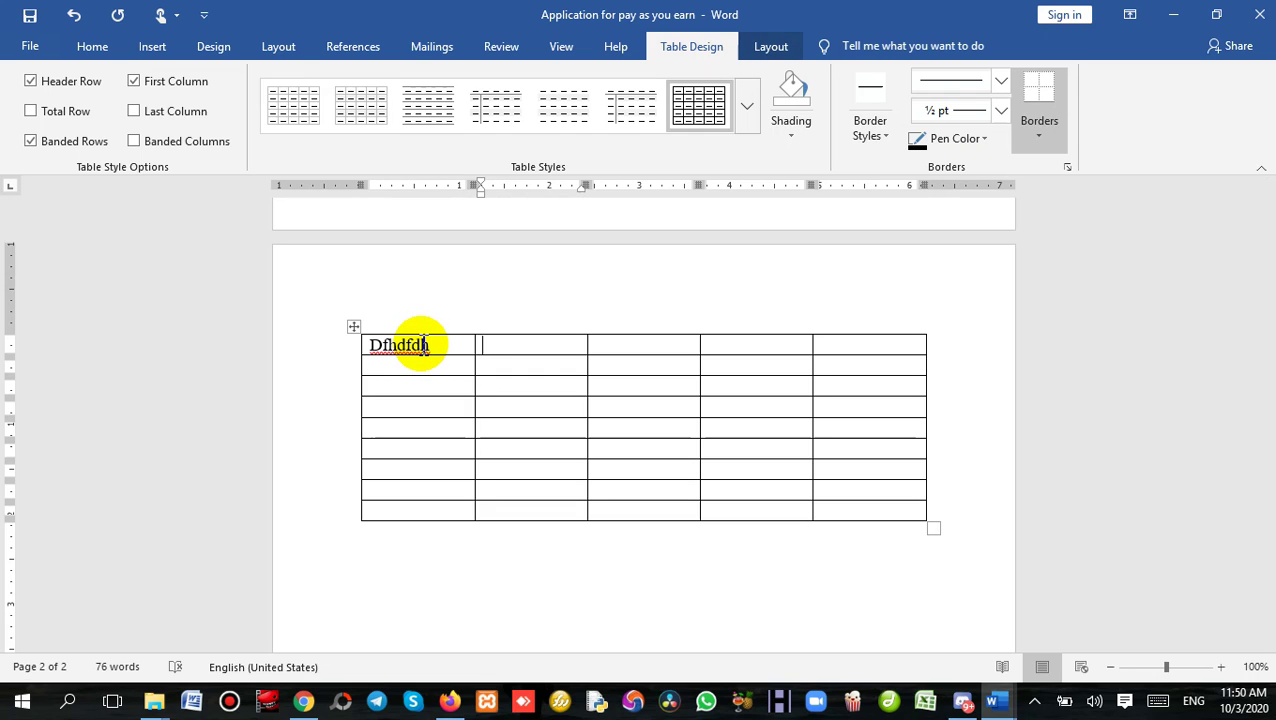
{"action": "type", "text": "hhdsghdgh"}
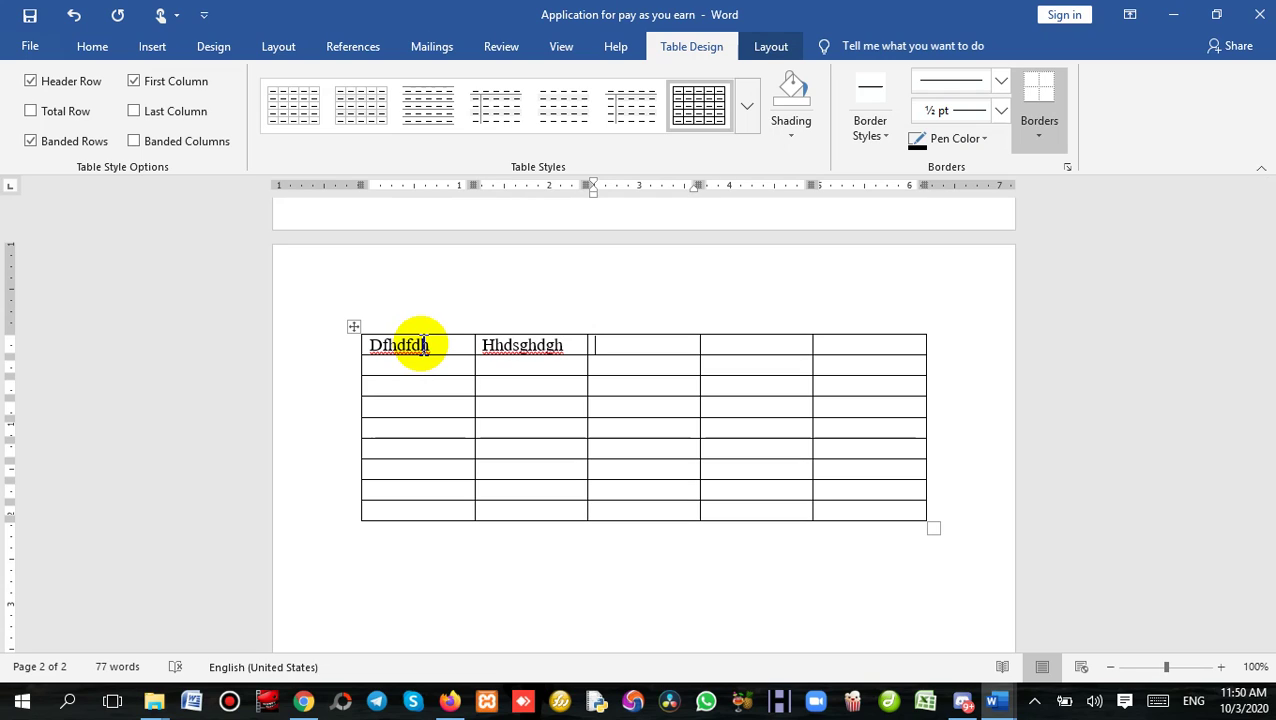
{"action": "key", "text": "ctrl+z"}
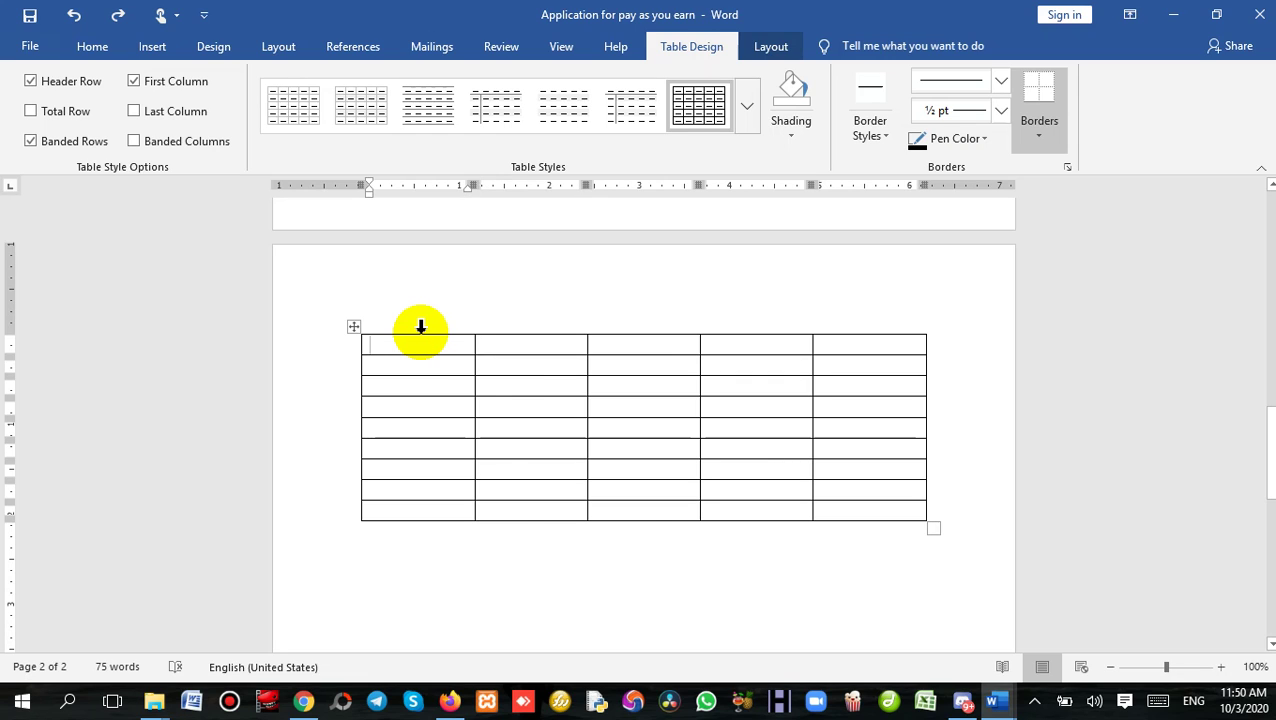
Paste the copied staff details, with the S/N, NAME, DESIGNATION, NATIONALITY and GROSS INCOME columns, into the table from its first cell.
{"action": "key", "text": "ctrl+v"}
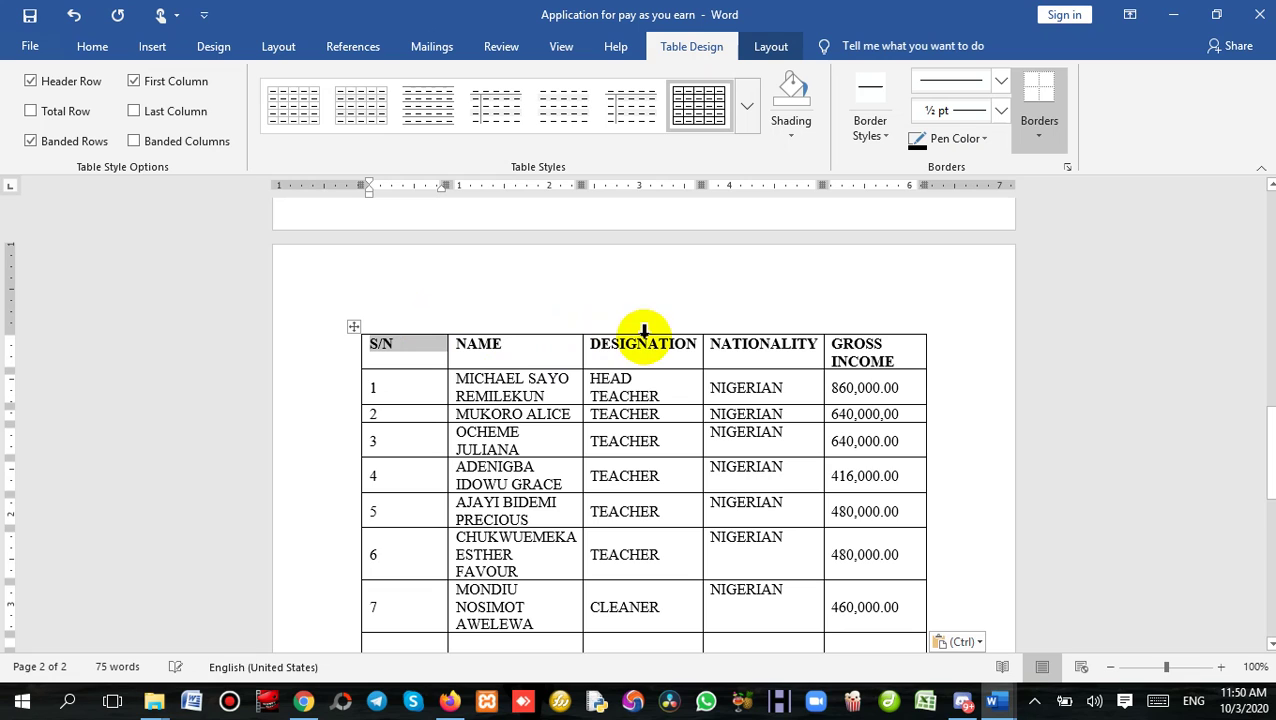
{"action": "scroll", "coordinate": [624, 440], "scroll_direction": "down", "scroll_amount": 1}
{"action": "scroll", "coordinate": [624, 432], "scroll_direction": "down", "scroll_amount": 1}
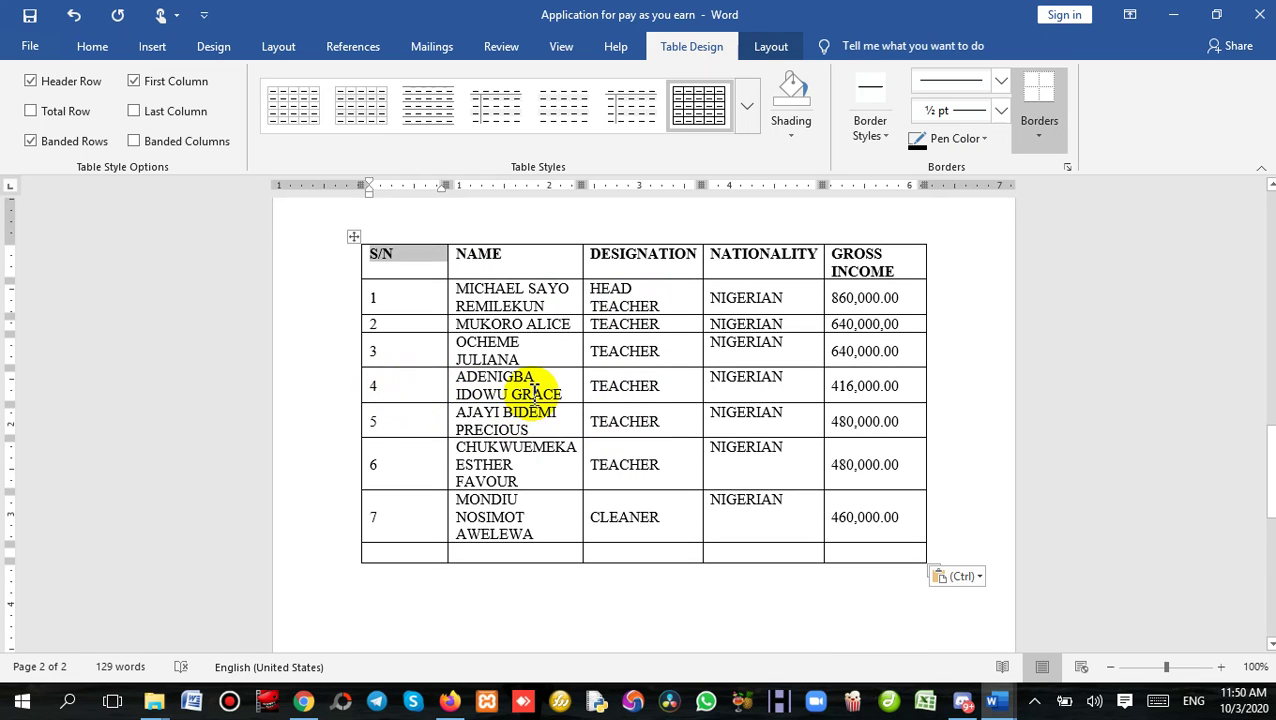
{"action": "scroll", "coordinate": [535, 383], "scroll_direction": "up", "scroll_amount": 2}
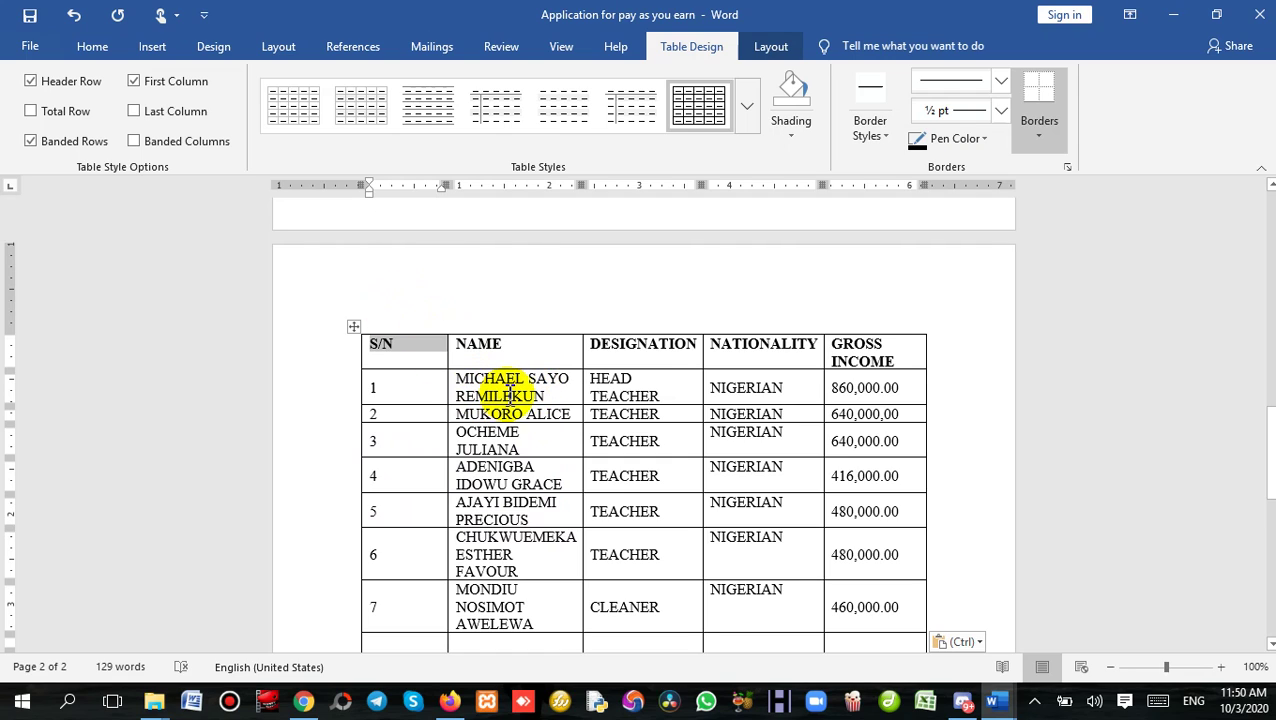
Examine the layout of the STAFF DETAILS table in the REGISTRATION FOR PAY AS YOU EARN SCHEME document, and return to the application letter.
{"action": "left_click", "coordinate": [508, 394]}
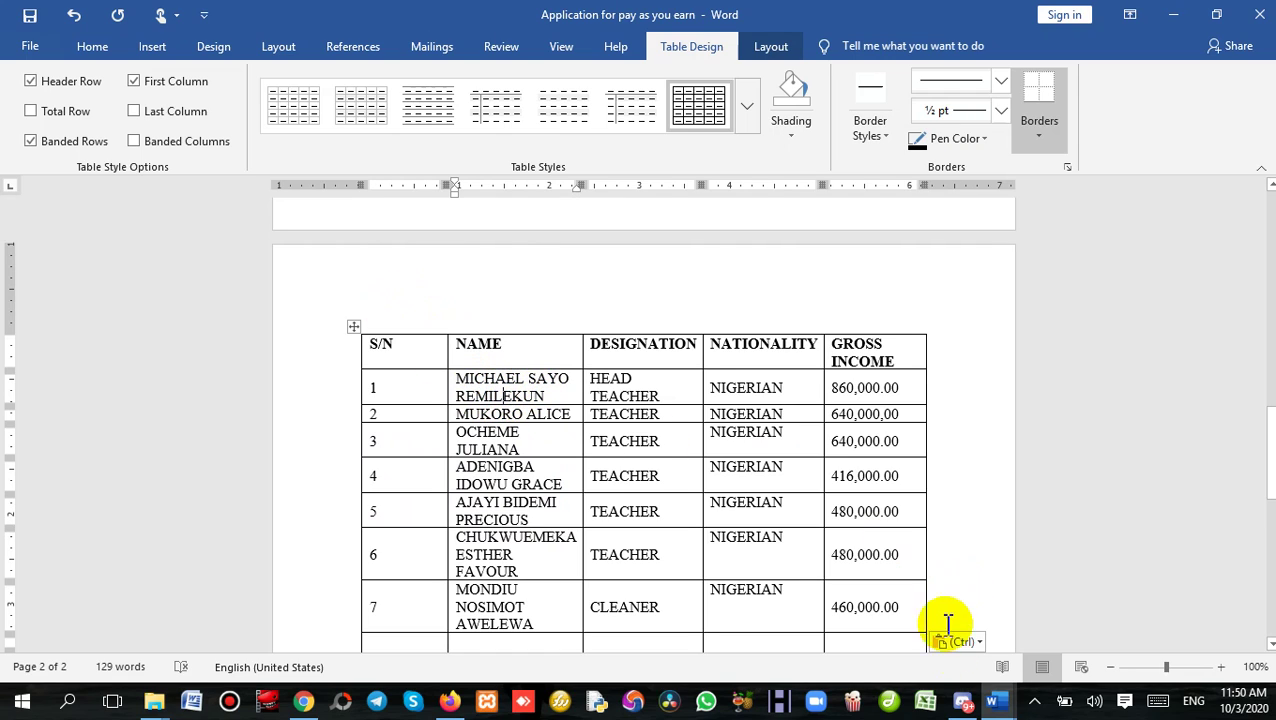
{"action": "mouse_move", "coordinate": [998, 702]}
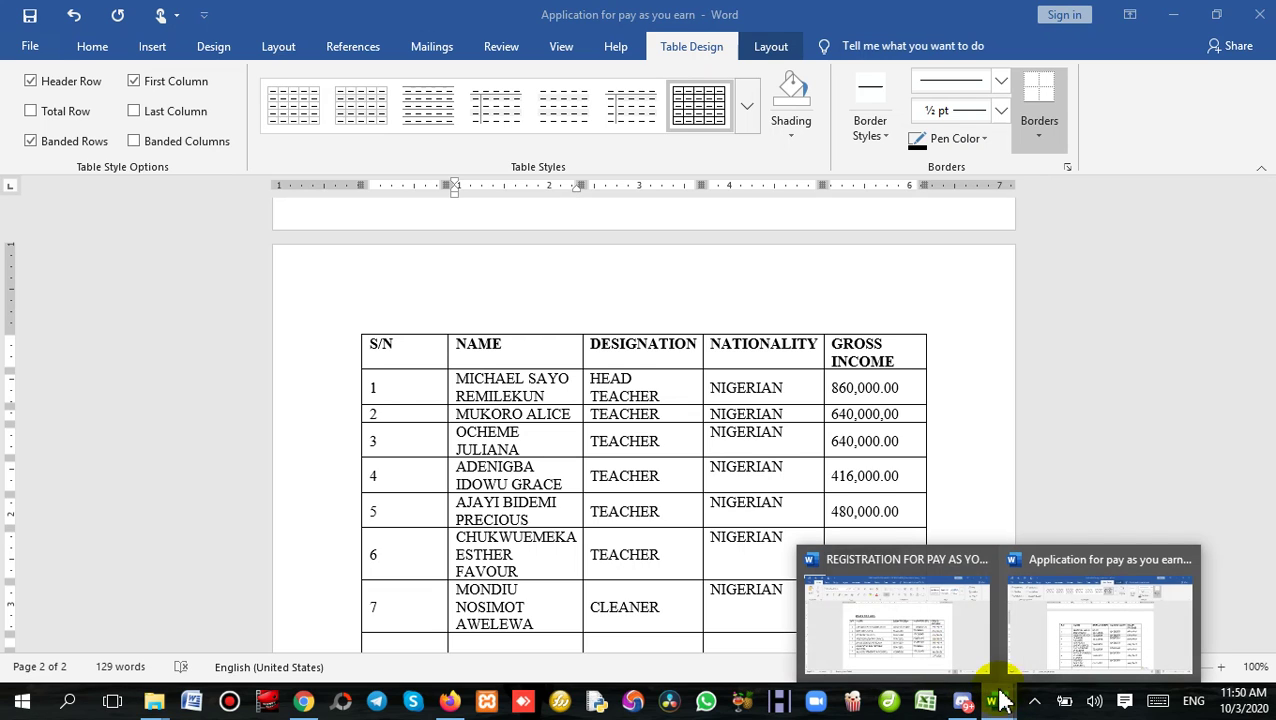
{"action": "left_click", "coordinate": [914, 652]}
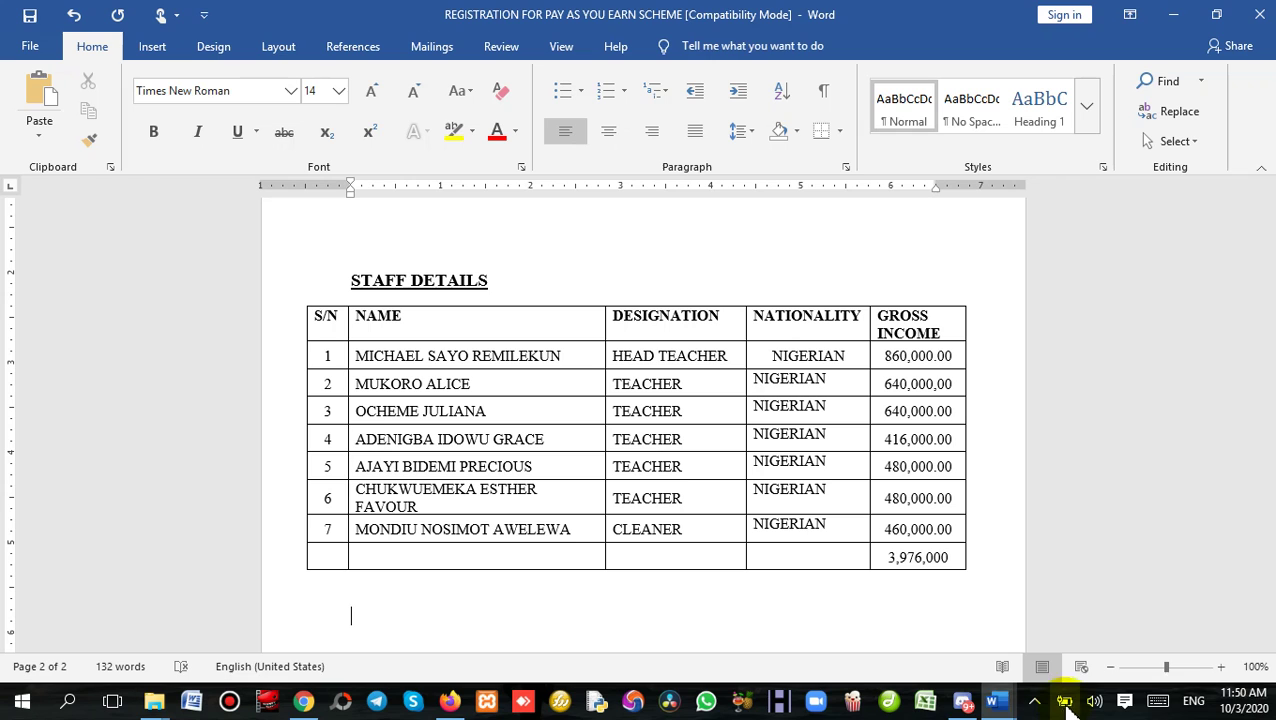
{"action": "left_click", "coordinate": [1003, 704]}
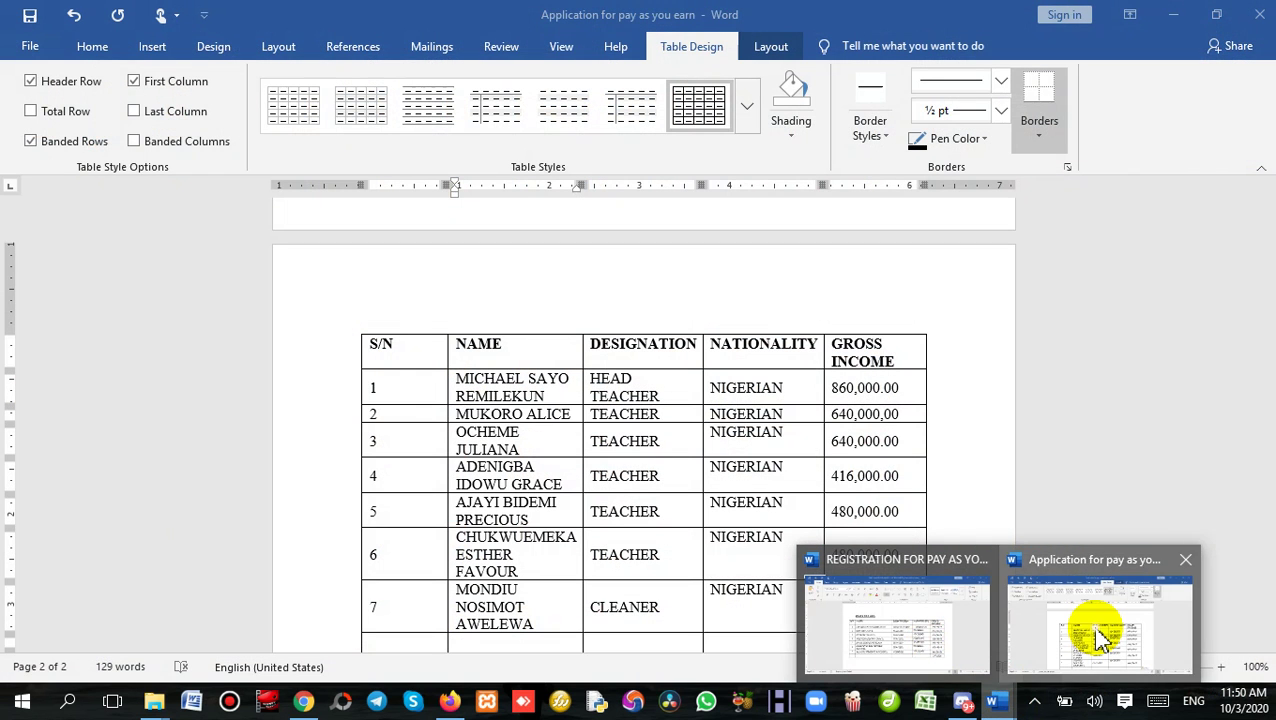
{"action": "left_click", "coordinate": [1100, 637]}
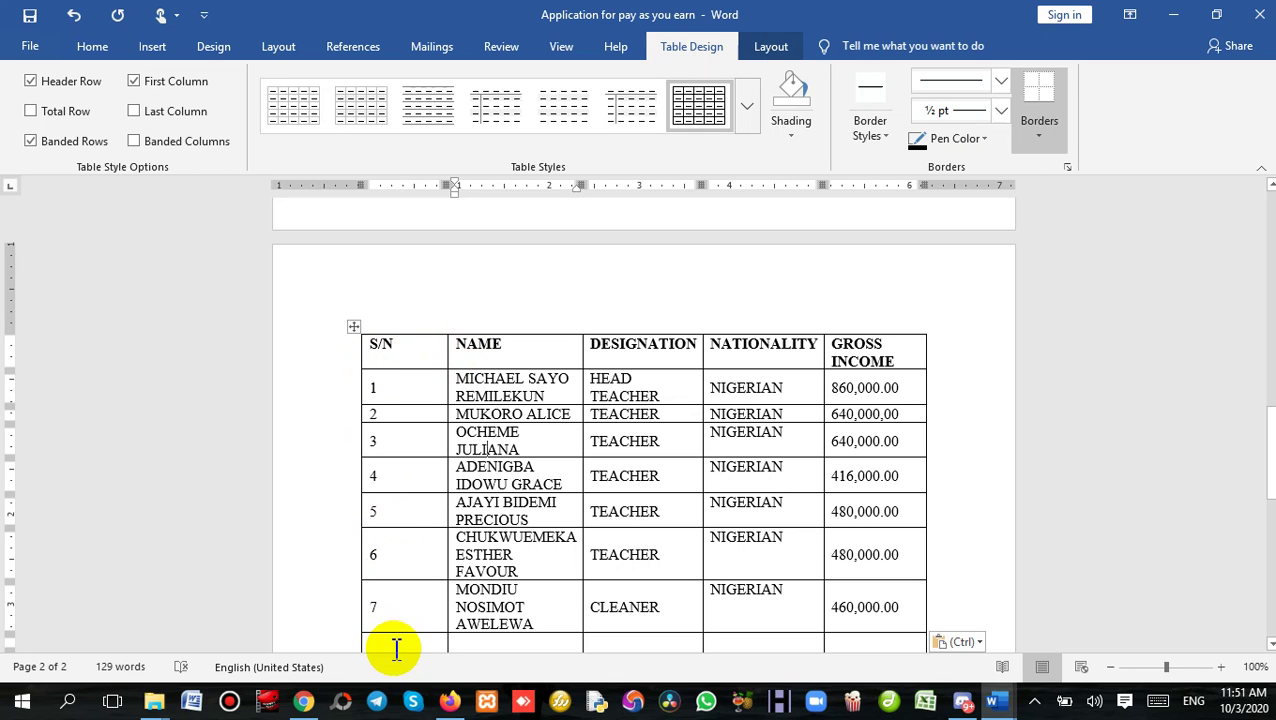
Narrow the S/N column of the second-page staff table so it just fits its heading.
{"action": "scroll", "coordinate": [450, 476], "scroll_direction": "down", "scroll_amount": 1}
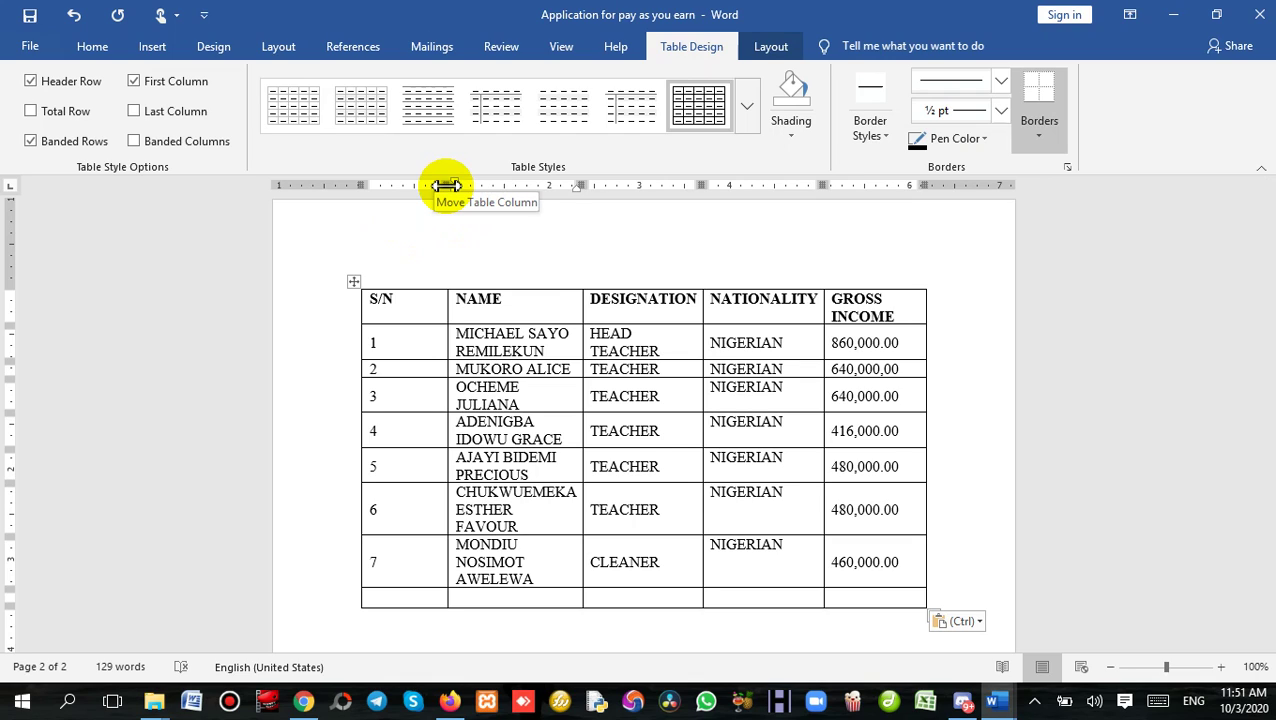
{"action": "left_click_drag", "start_coordinate": [447, 186], "coordinate": [447, 186]}
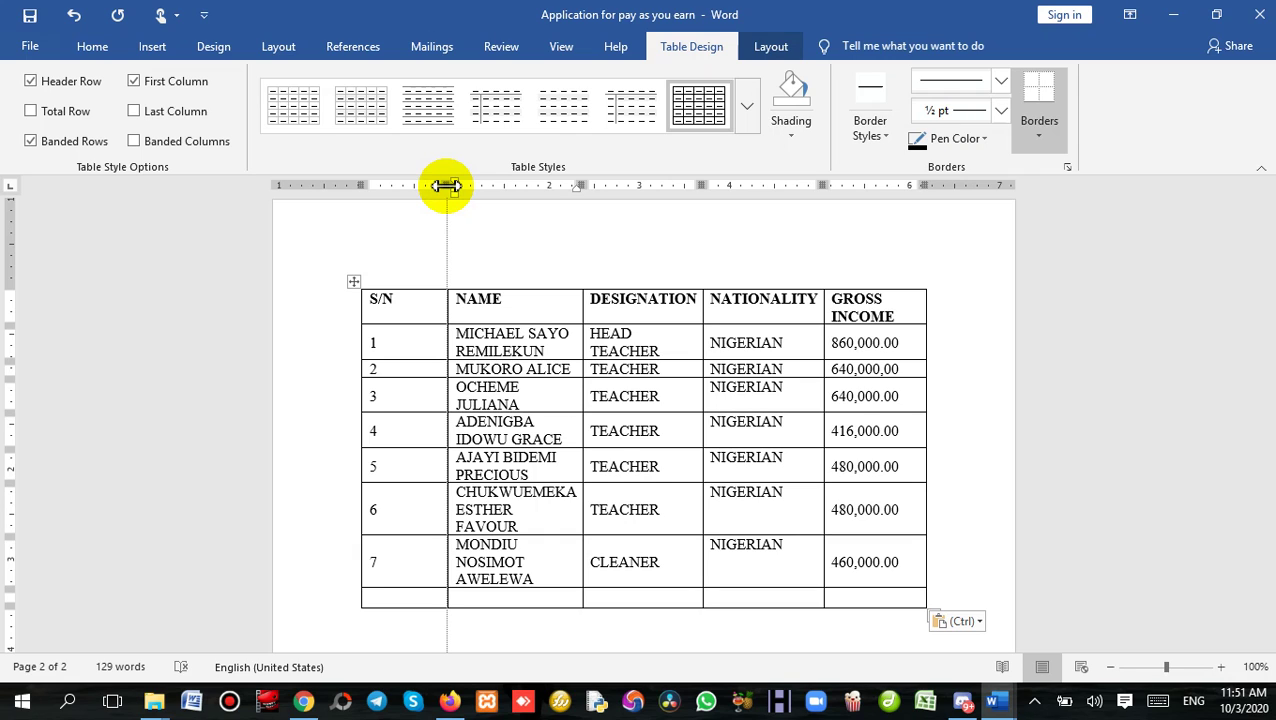
{"action": "left_click_drag", "start_coordinate": [447, 186], "coordinate": [397, 187]}
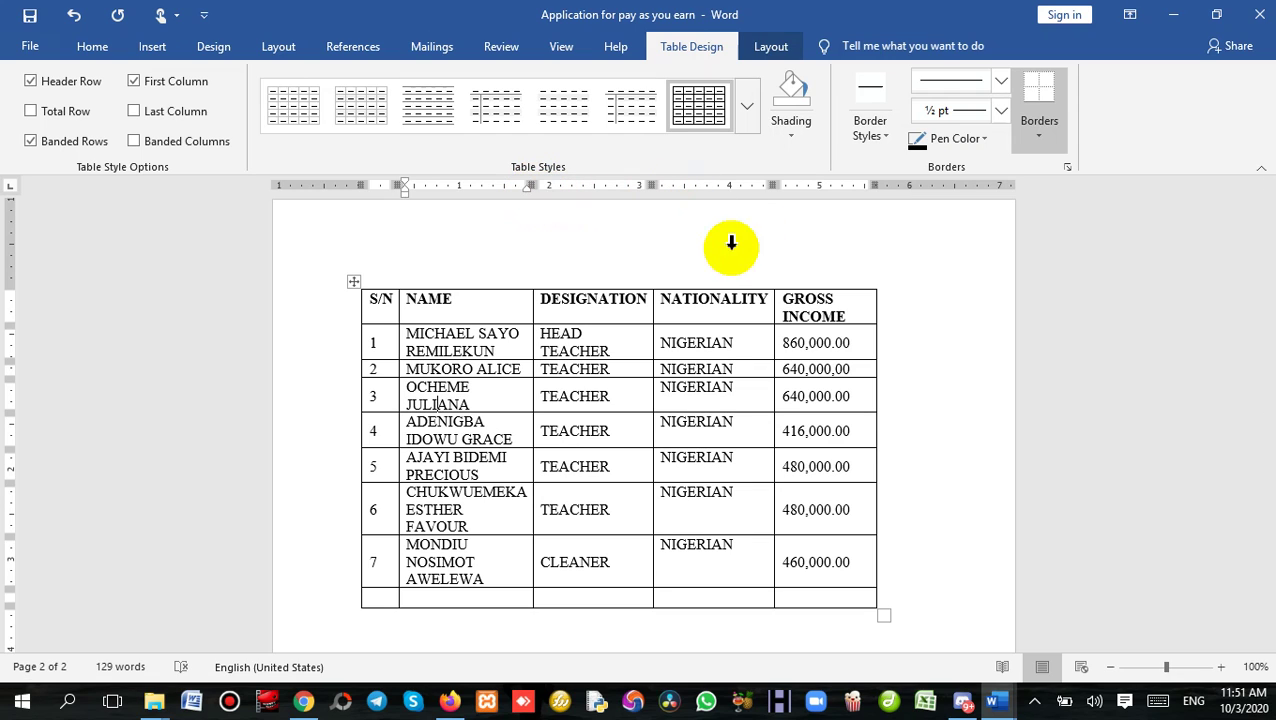
Widen the DESIGNATION column so HEAD TEACHER fits on one line, and keep the NATIONALITY column just wide enough for its heading.
{"action": "left_click_drag", "start_coordinate": [772, 184], "coordinate": [806, 185]}
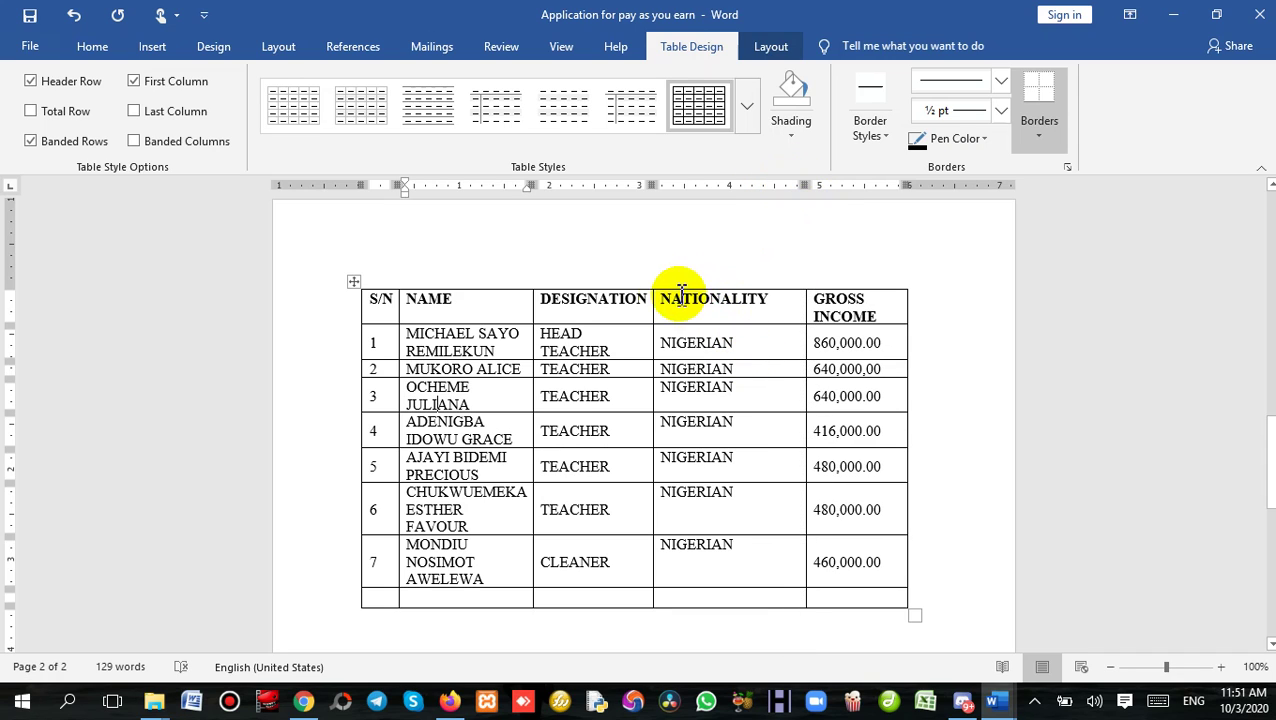
{"action": "left_click_drag", "start_coordinate": [655, 186], "coordinate": [698, 188]}
{"action": "left_click_drag", "start_coordinate": [852, 183], "coordinate": [818, 186]}
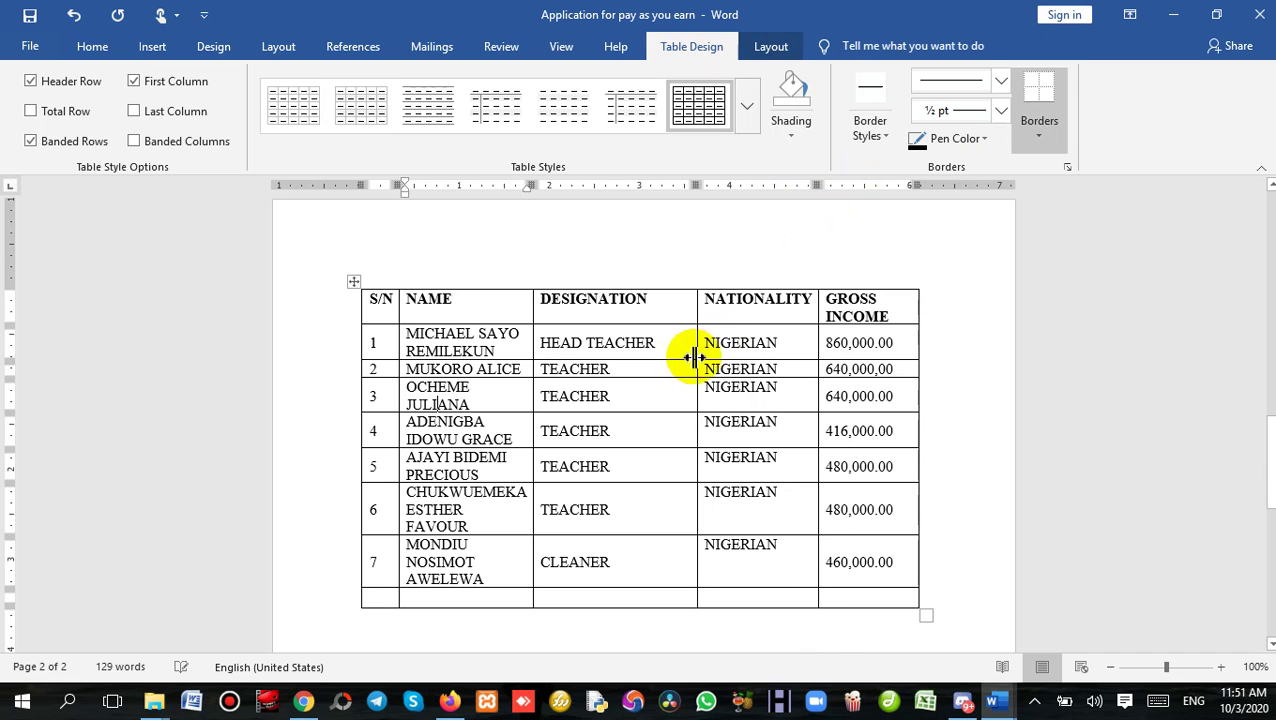
{"action": "left_click_drag", "start_coordinate": [695, 196], "coordinate": [661, 205]}
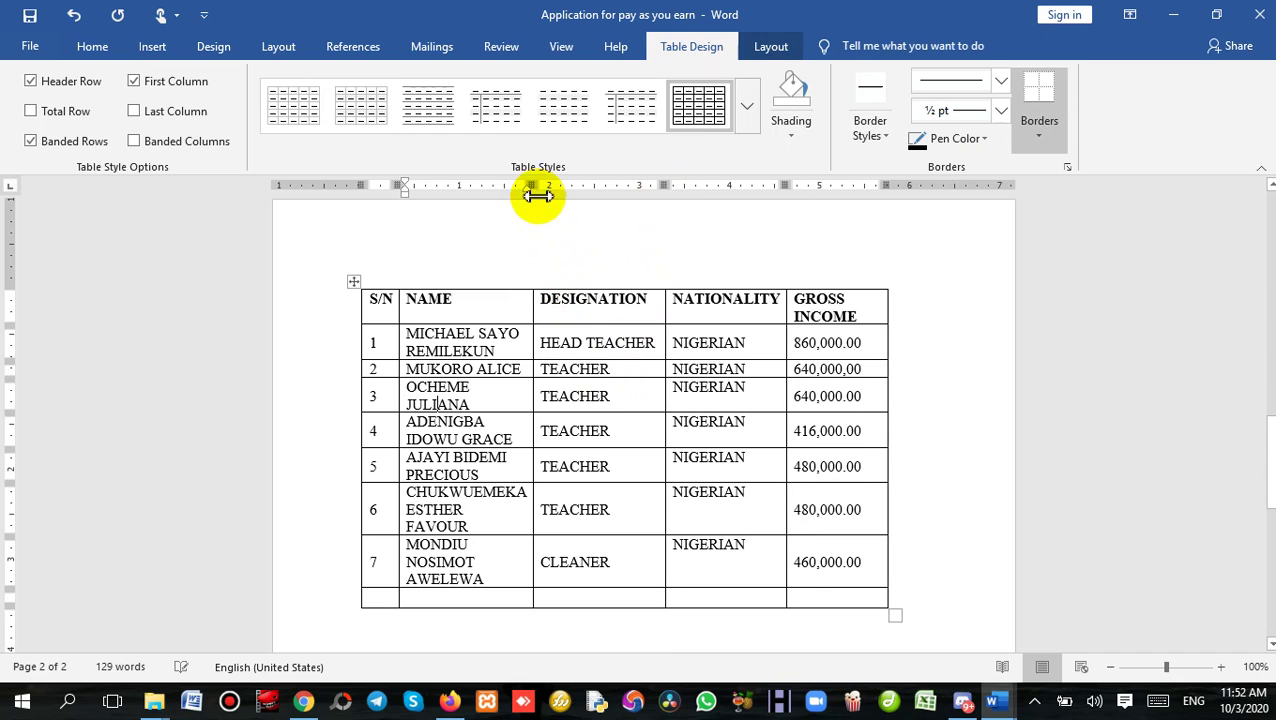
Widen the NAME column so every full name fits on one line, and narrow the GROSS INCOME column to fit its amounts.
{"action": "left_click_drag", "start_coordinate": [531, 183], "coordinate": [662, 191]}
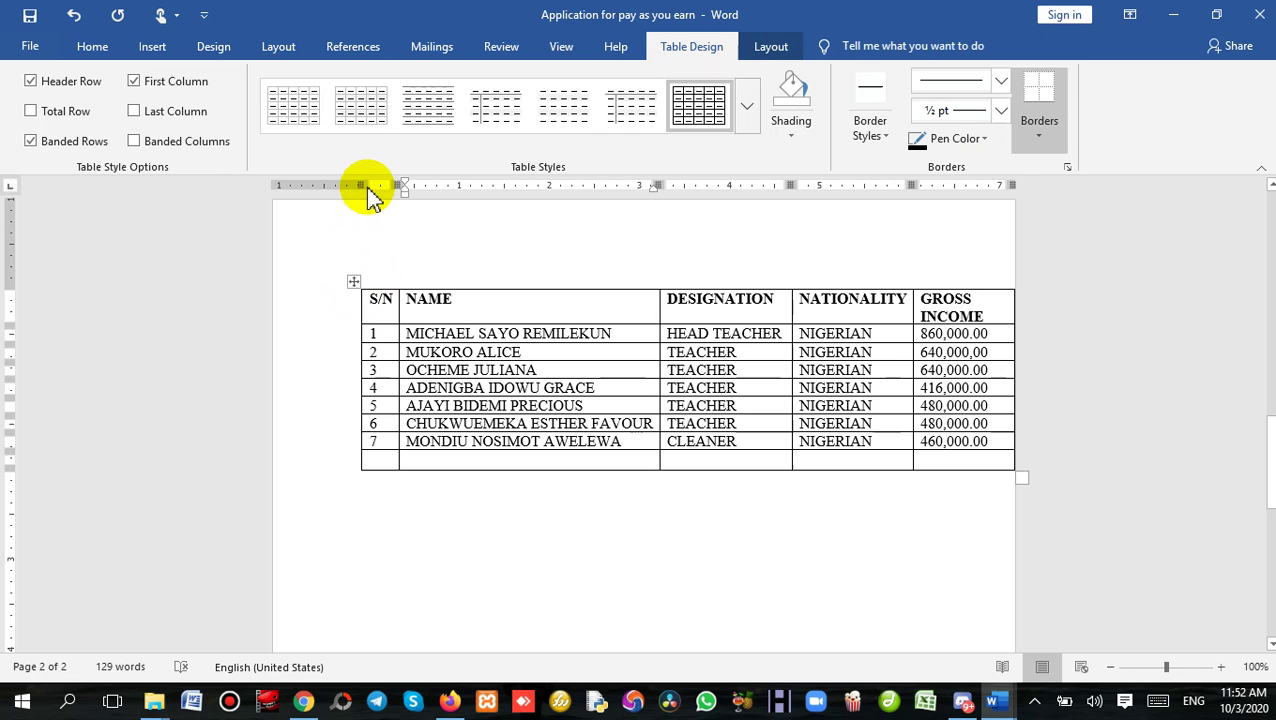
{"action": "scroll", "coordinate": [414, 295], "scroll_direction": "up", "scroll_amount": 1}
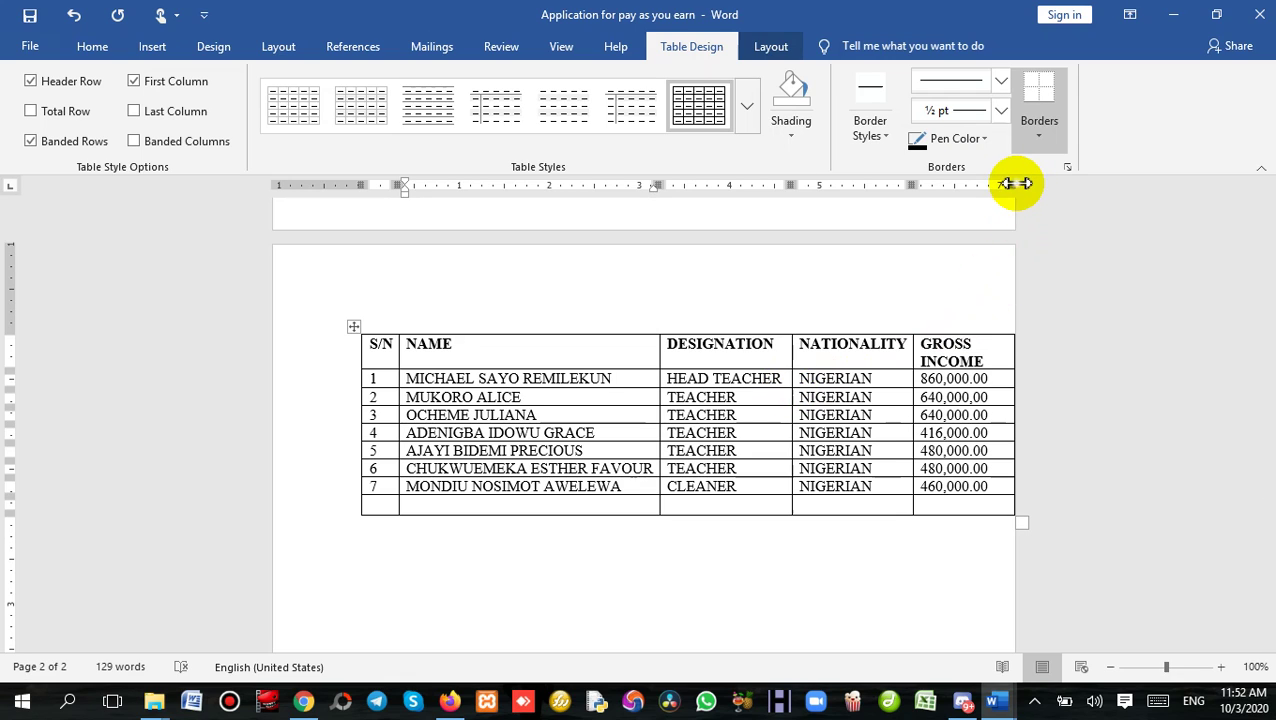
{"action": "left_click_drag", "start_coordinate": [1015, 183], "coordinate": [988, 188]}
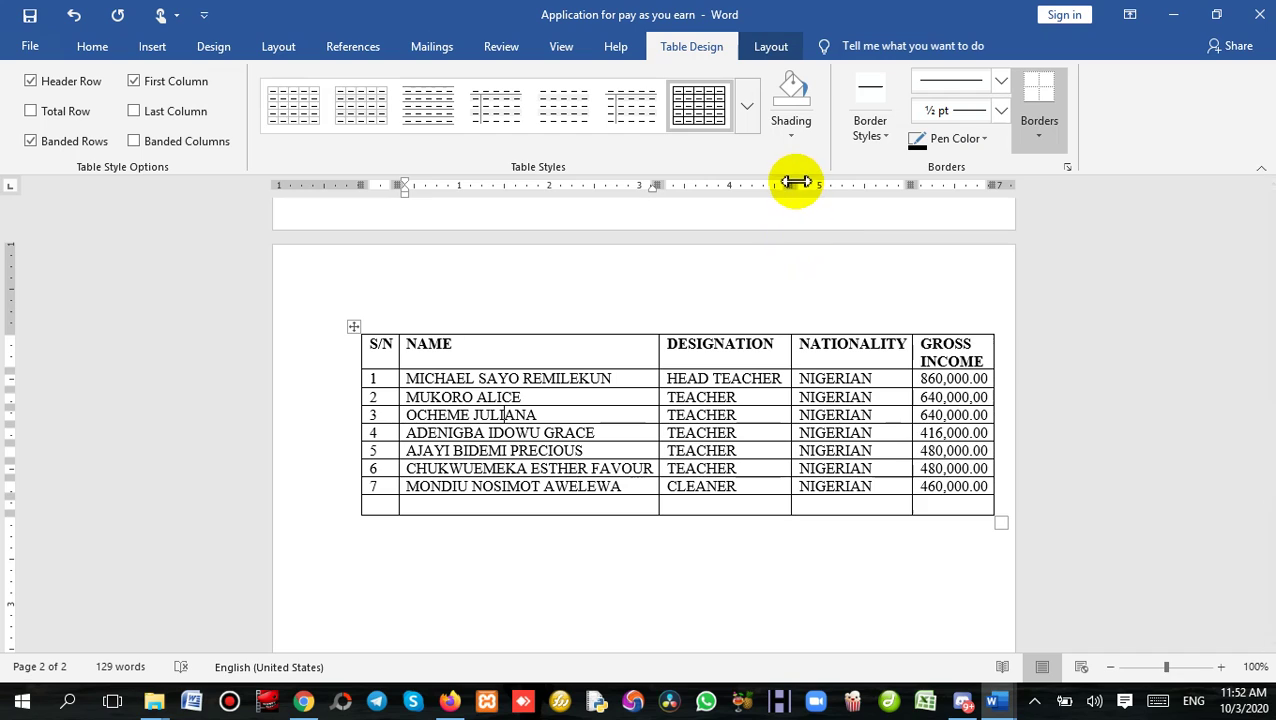
{"action": "left_click_drag", "start_coordinate": [794, 183], "coordinate": [791, 186]}
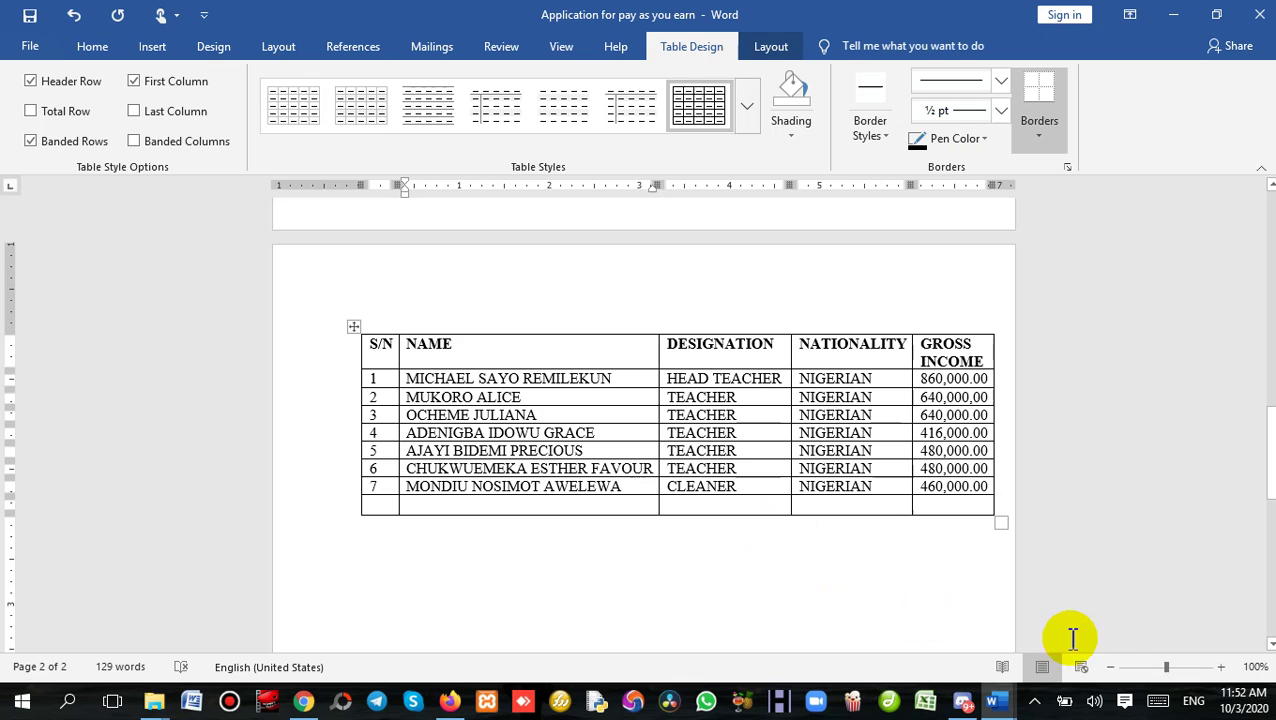
Shift the whole staff table about 0.38 inch beyond the left margin so it sits centred across the page, as in the reference document.
{"action": "mouse_move", "coordinate": [993, 700]}
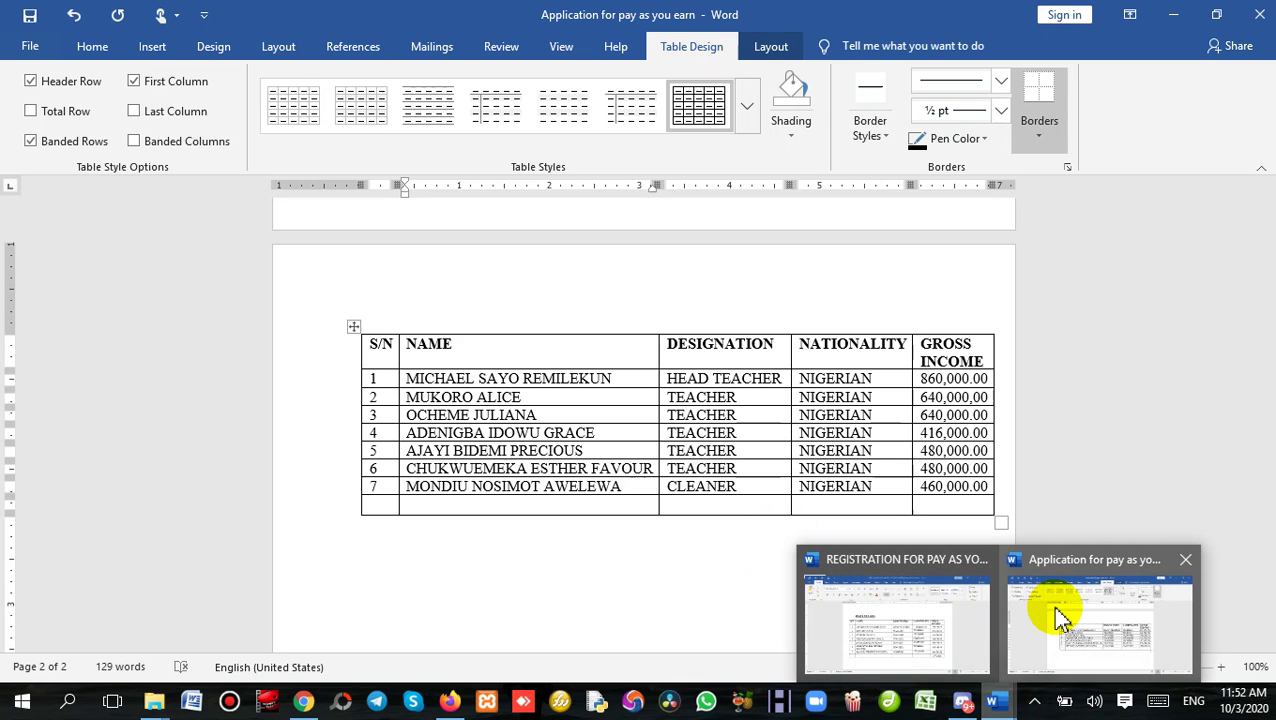
{"action": "mouse_move", "coordinate": [945, 650]}
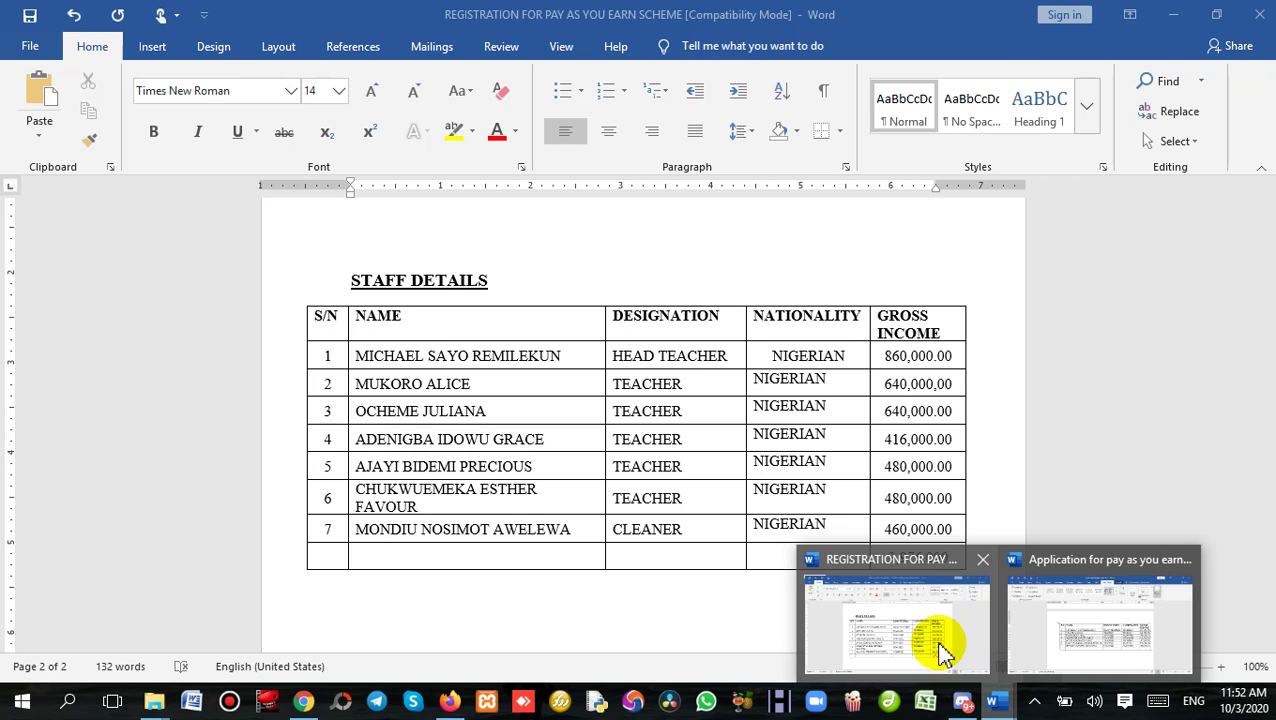
{"action": "left_click", "coordinate": [1055, 640]}
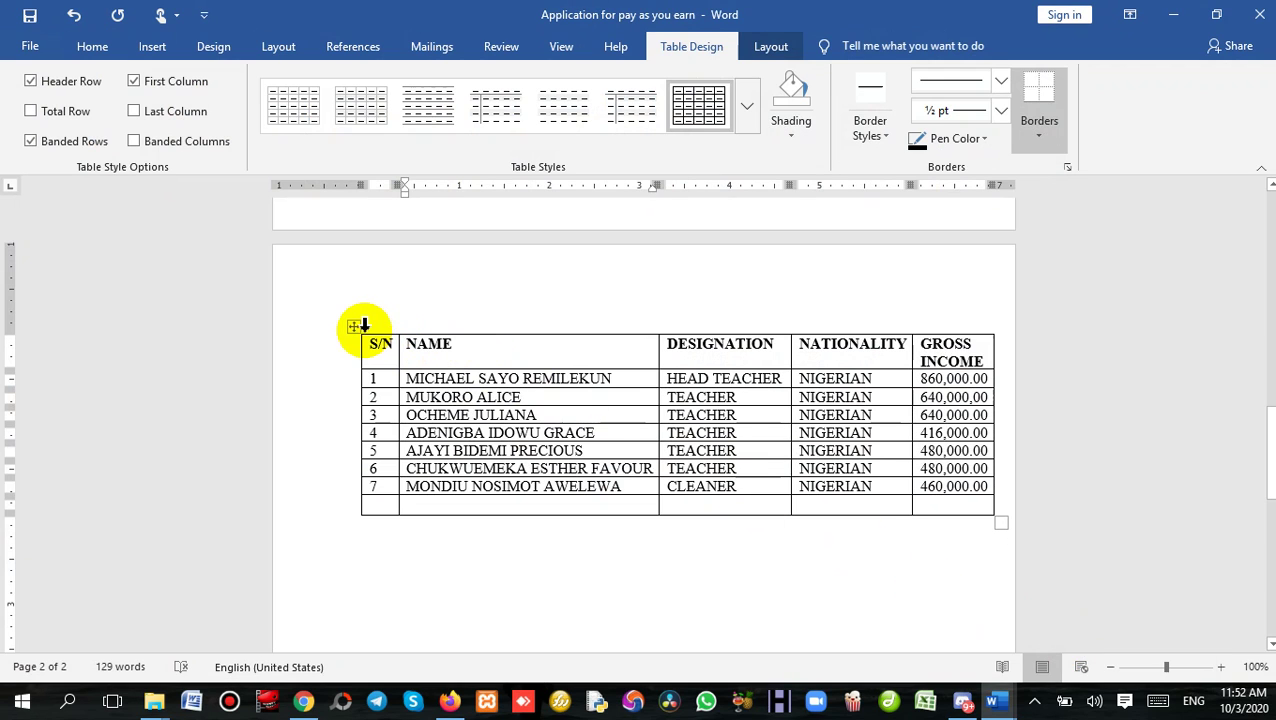
{"action": "left_click_drag", "start_coordinate": [355, 335], "coordinate": [318, 333]}
{"action": "left_click_drag", "start_coordinate": [318, 332], "coordinate": [320, 332]}
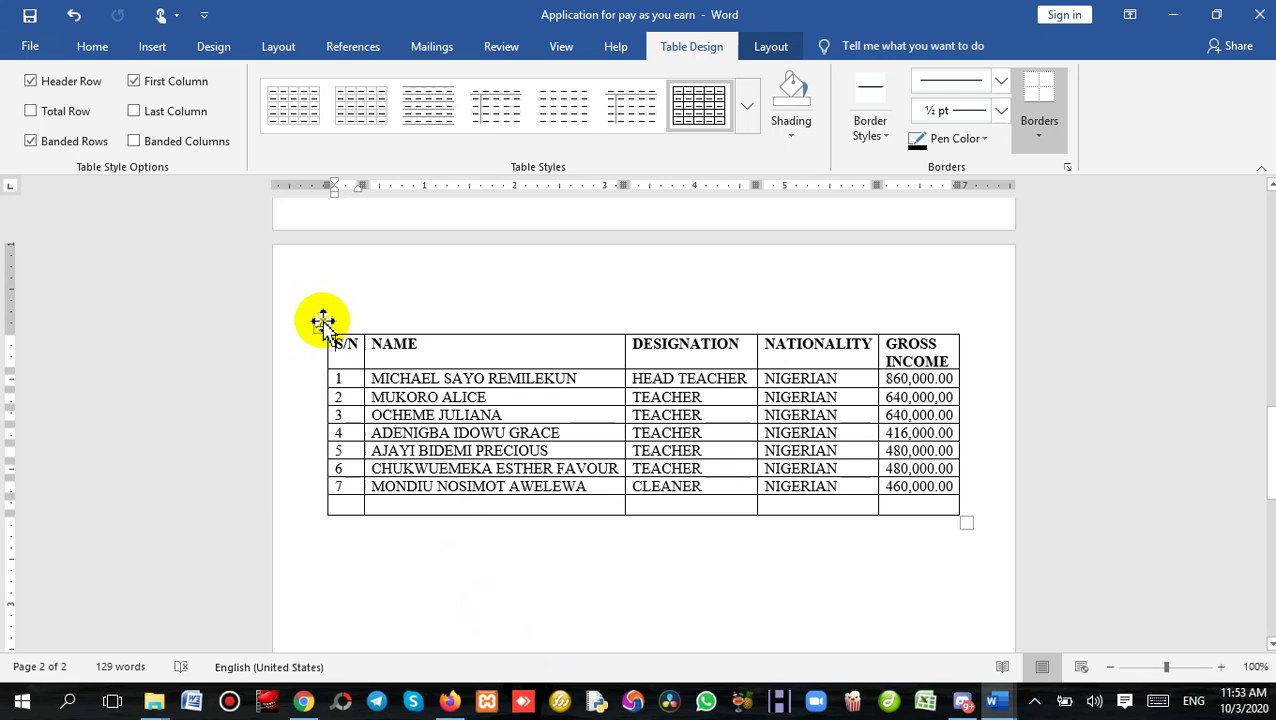
{"action": "left_click", "coordinate": [512, 464]}
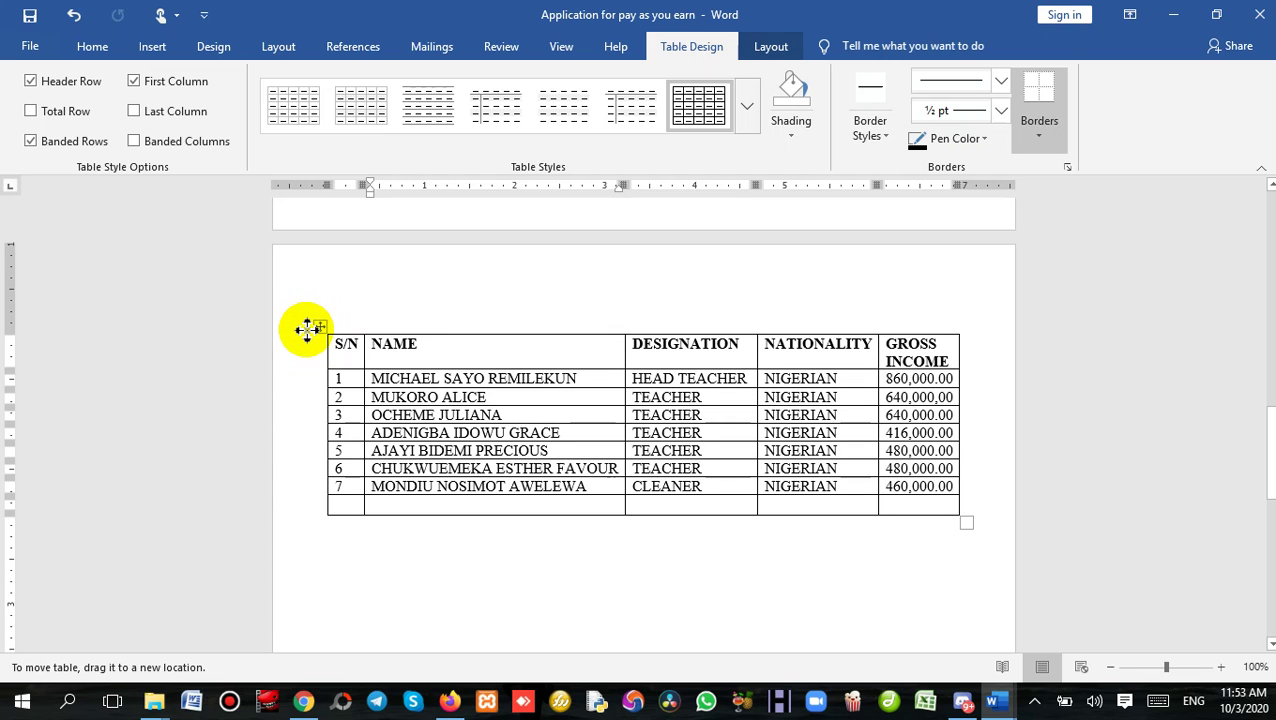
{"action": "left_click", "coordinate": [307, 328]}
{"action": "left_click", "coordinate": [746, 626]}
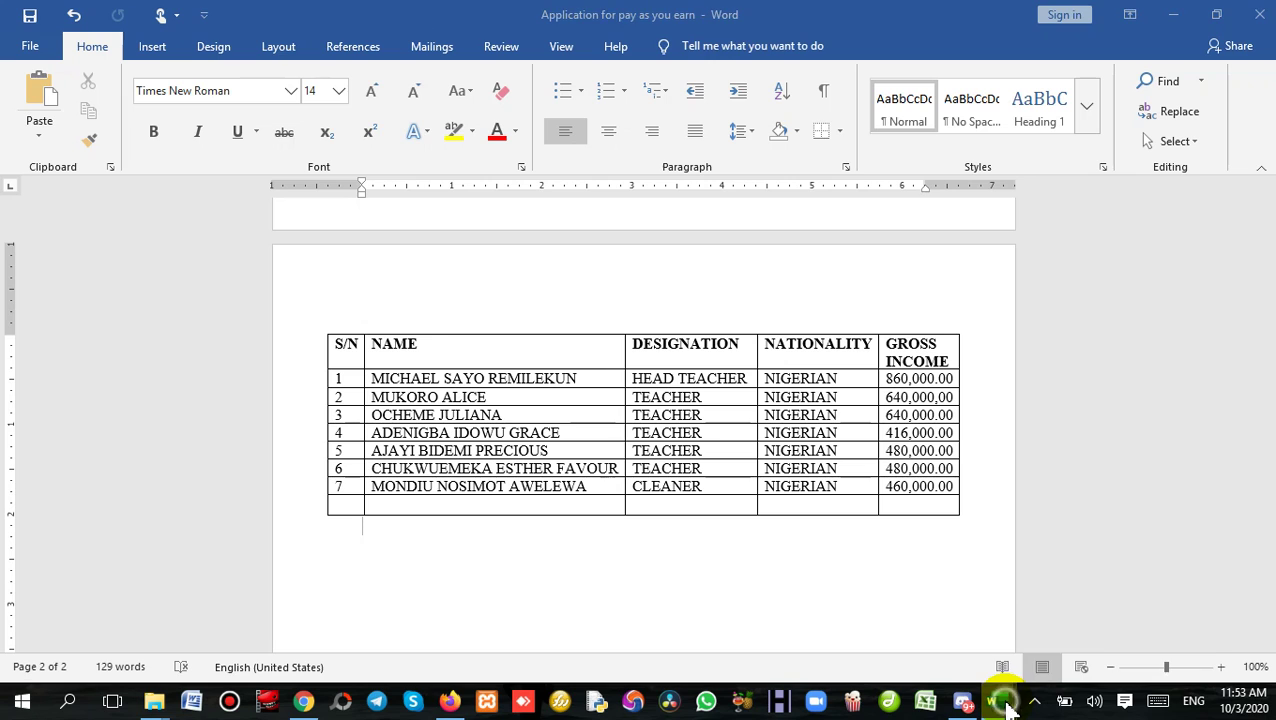
Check the row heights of the STAFF DETAILS table in the registration document, and return to the application letter.
{"action": "mouse_move", "coordinate": [997, 697]}
{"action": "mouse_move", "coordinate": [943, 655]}
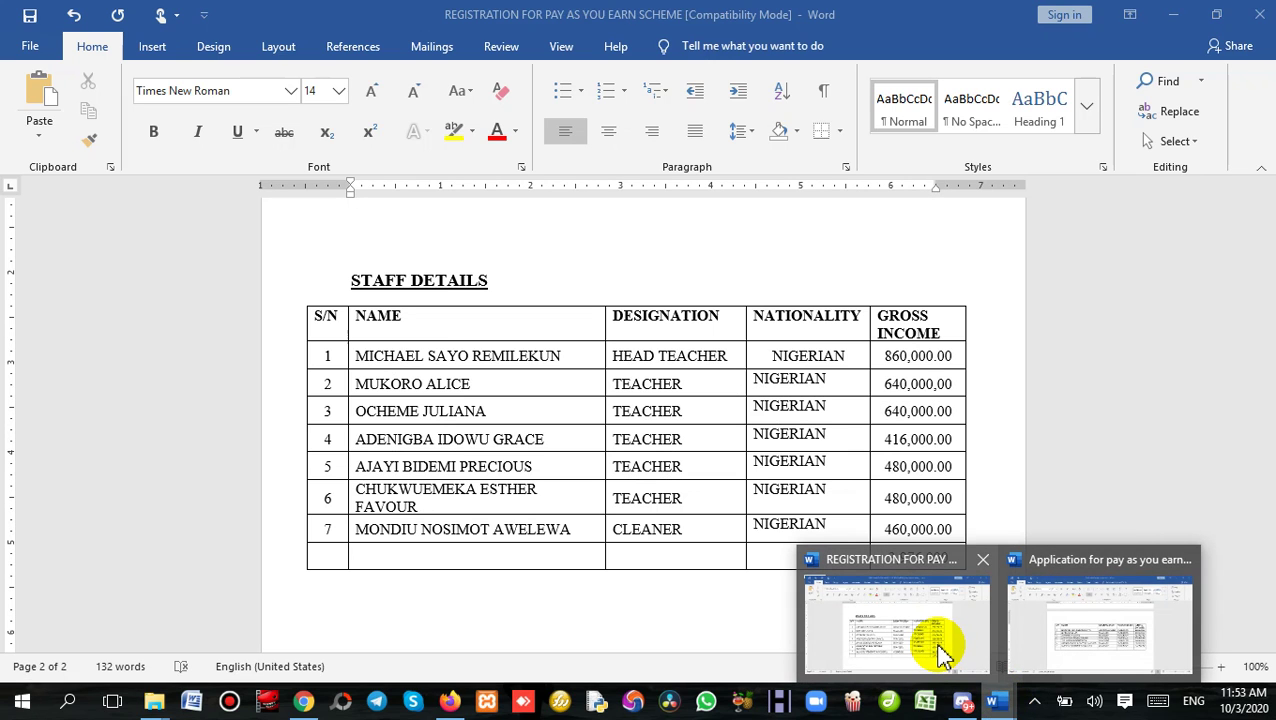
{"action": "left_click", "coordinate": [943, 655]}
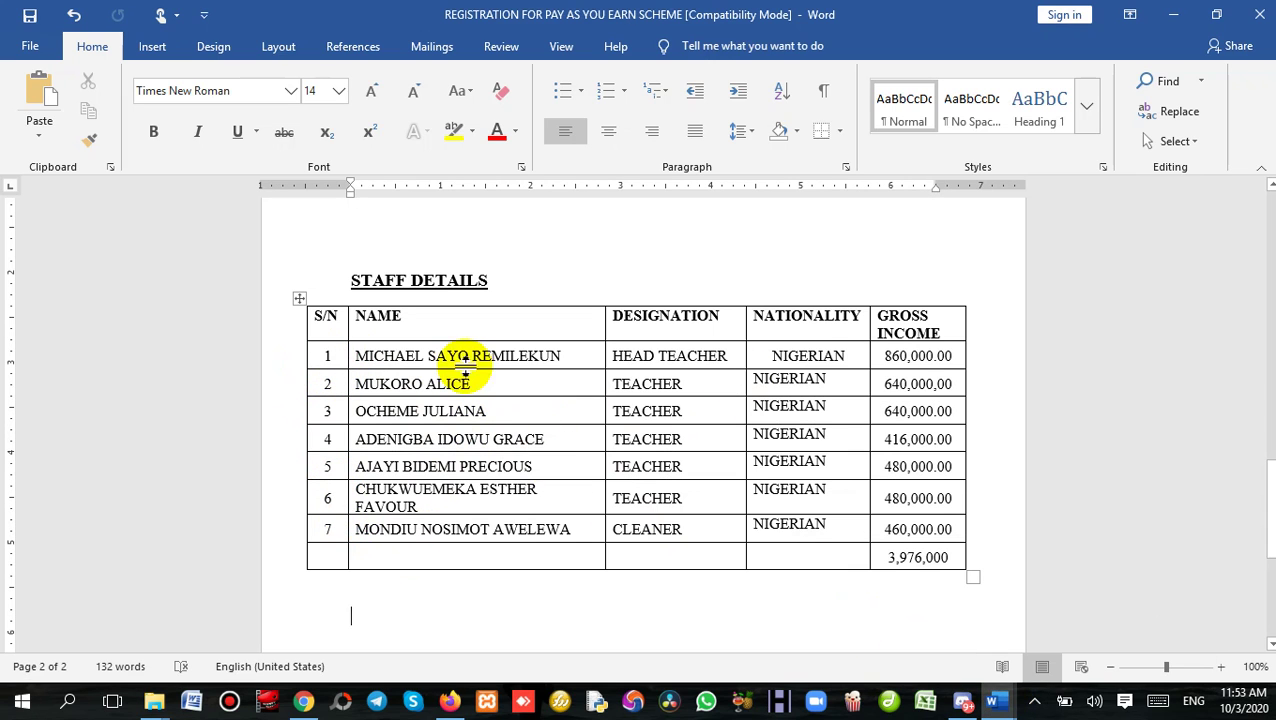
{"action": "mouse_move", "coordinate": [995, 699]}
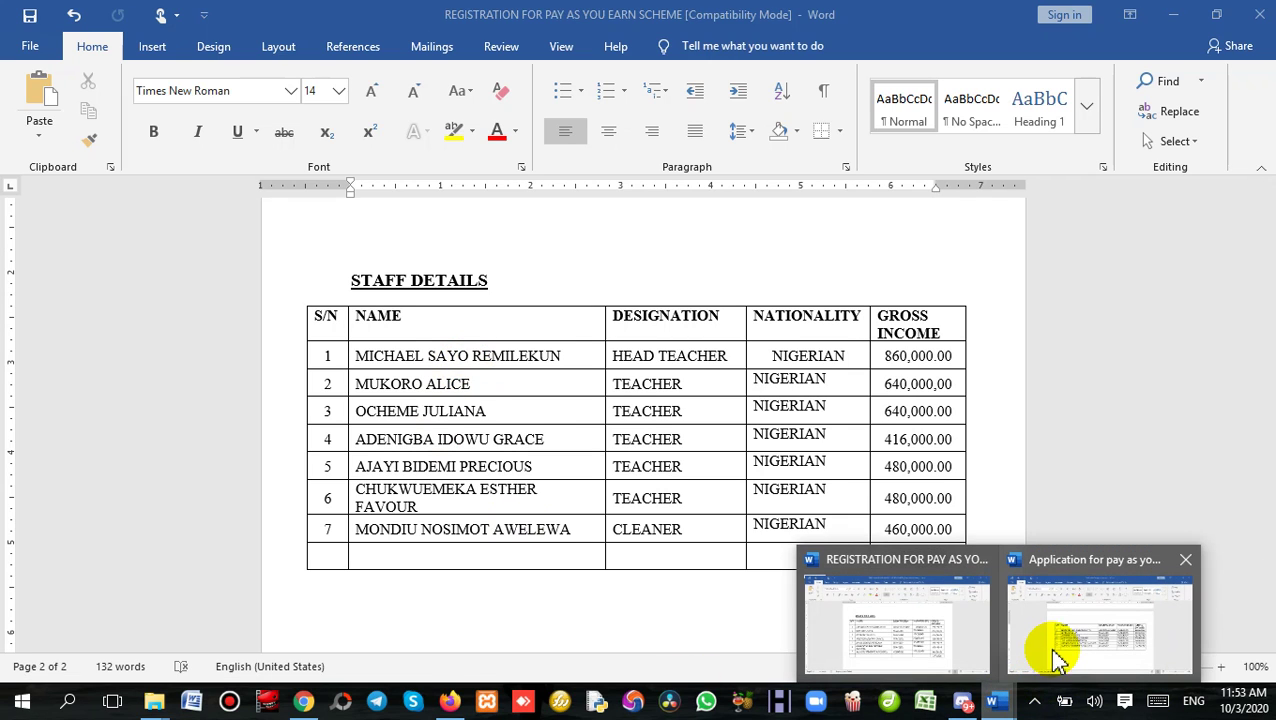
{"action": "left_click", "coordinate": [1062, 655]}
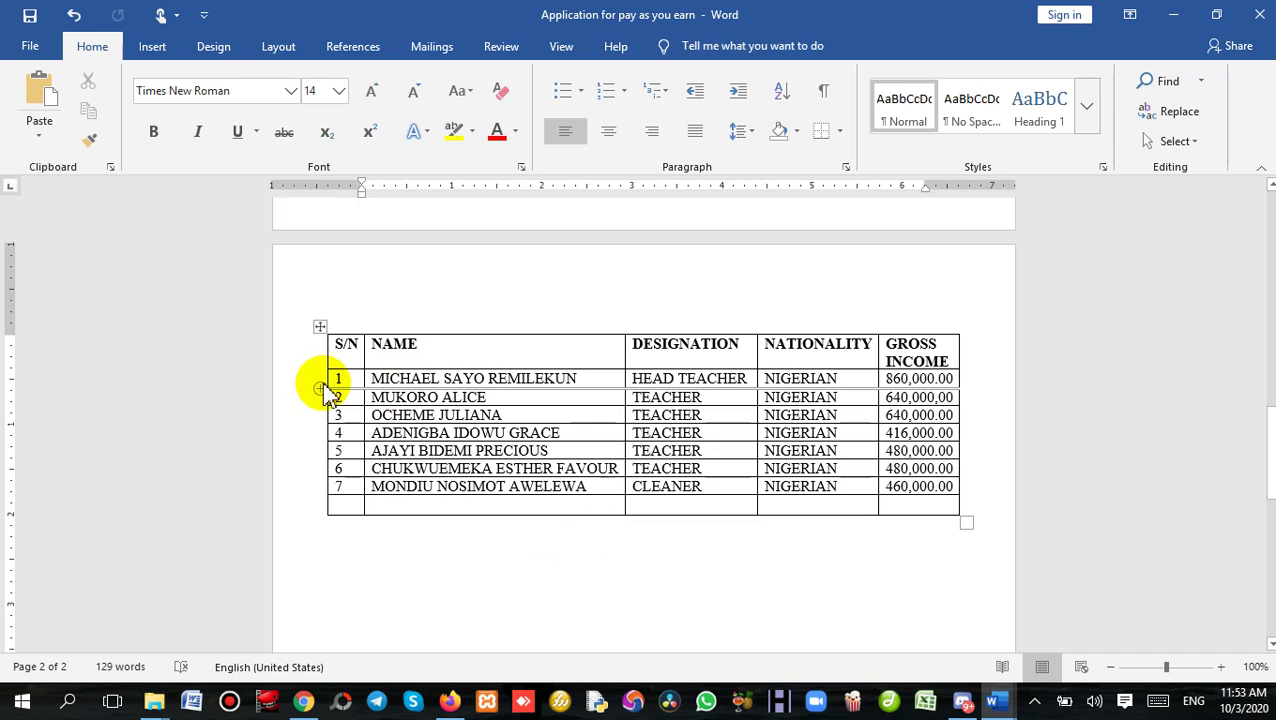
Specify a taller "At least" row height for table rows 2–9, matching the row spacing of the reference table.
{"action": "left_click", "coordinate": [527, 412]}
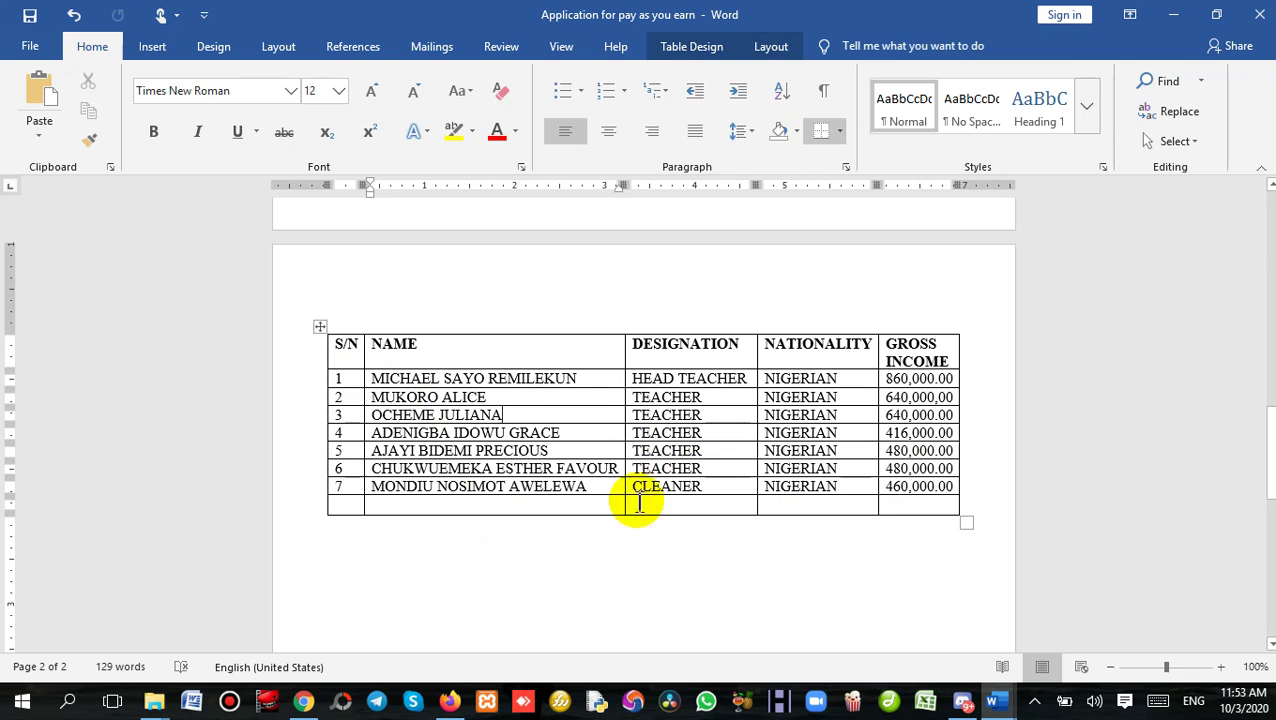
{"action": "left_click_drag", "start_coordinate": [305, 386], "coordinate": [636, 486]}
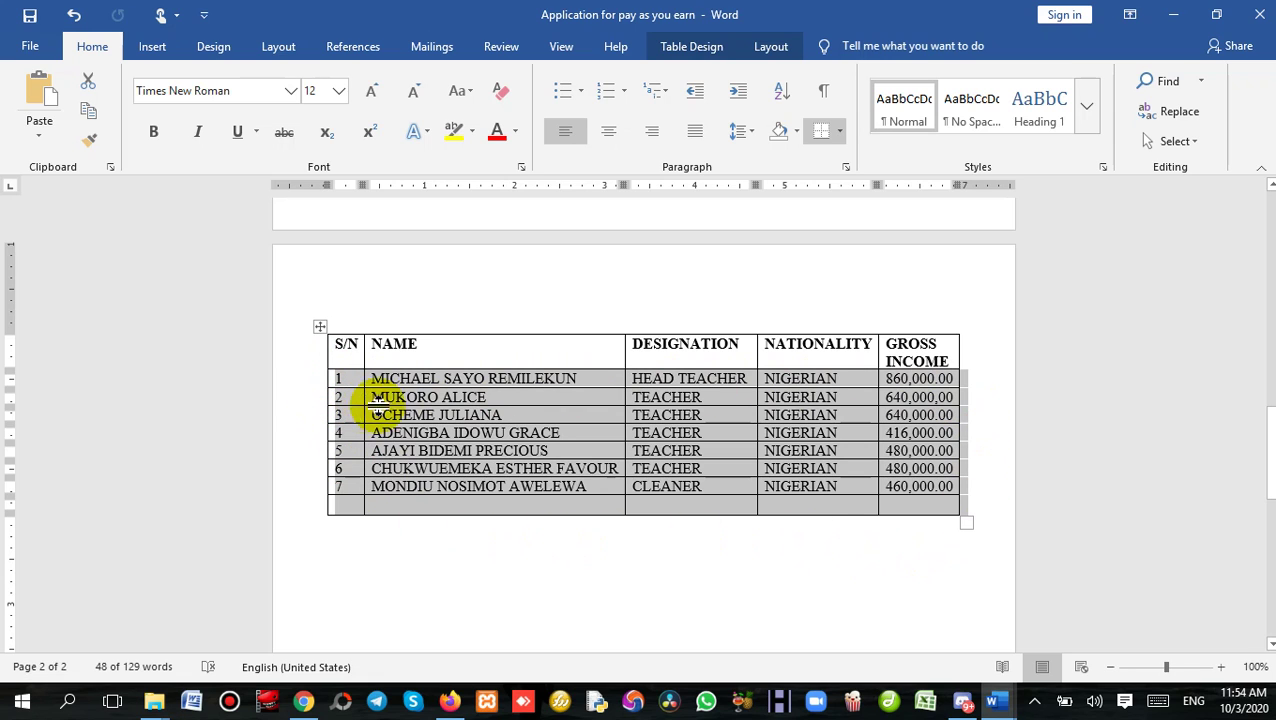
{"action": "right_click", "coordinate": [466, 402]}
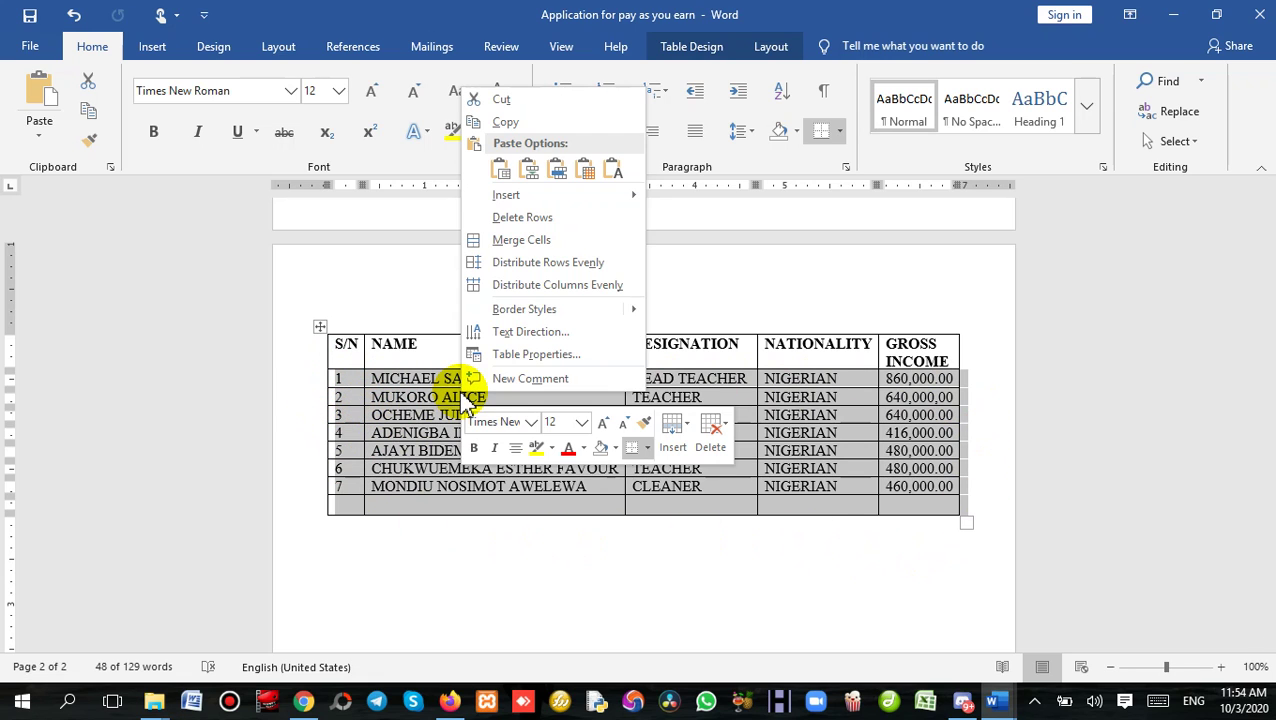
{"action": "left_click", "coordinate": [546, 358]}
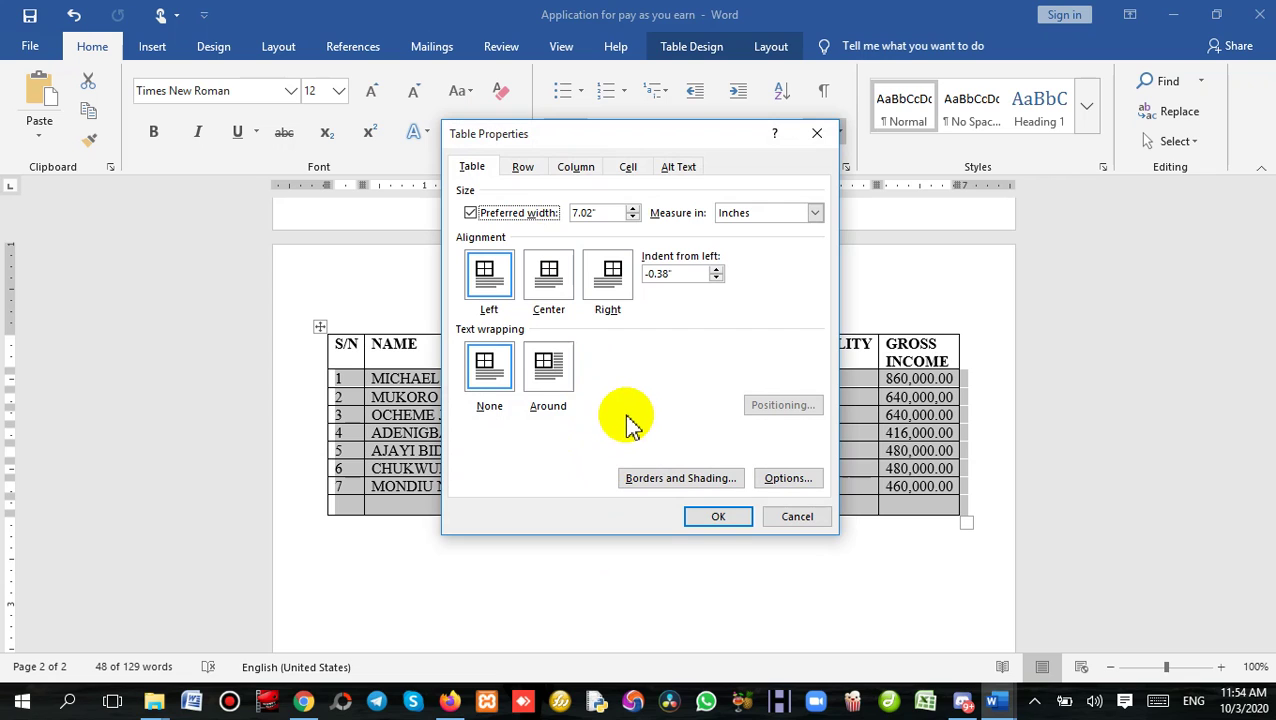
{"action": "left_click", "coordinate": [520, 167]}
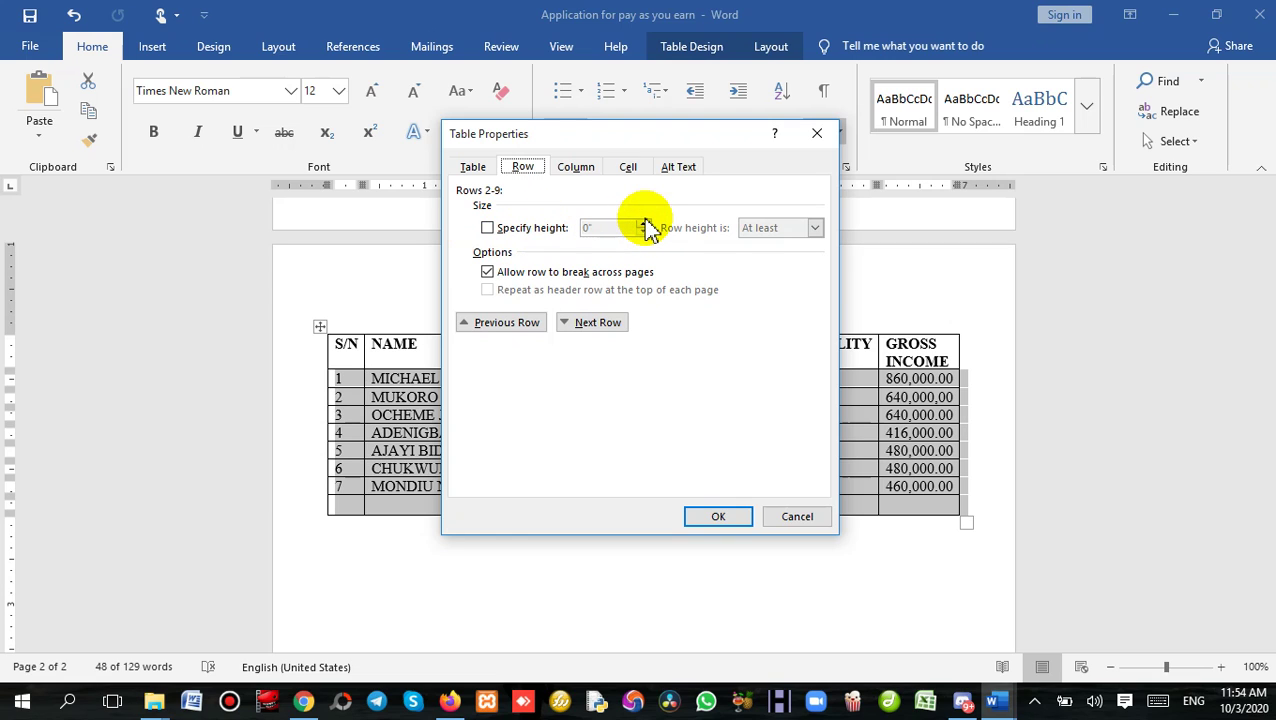
{"action": "left_click", "coordinate": [492, 228]}
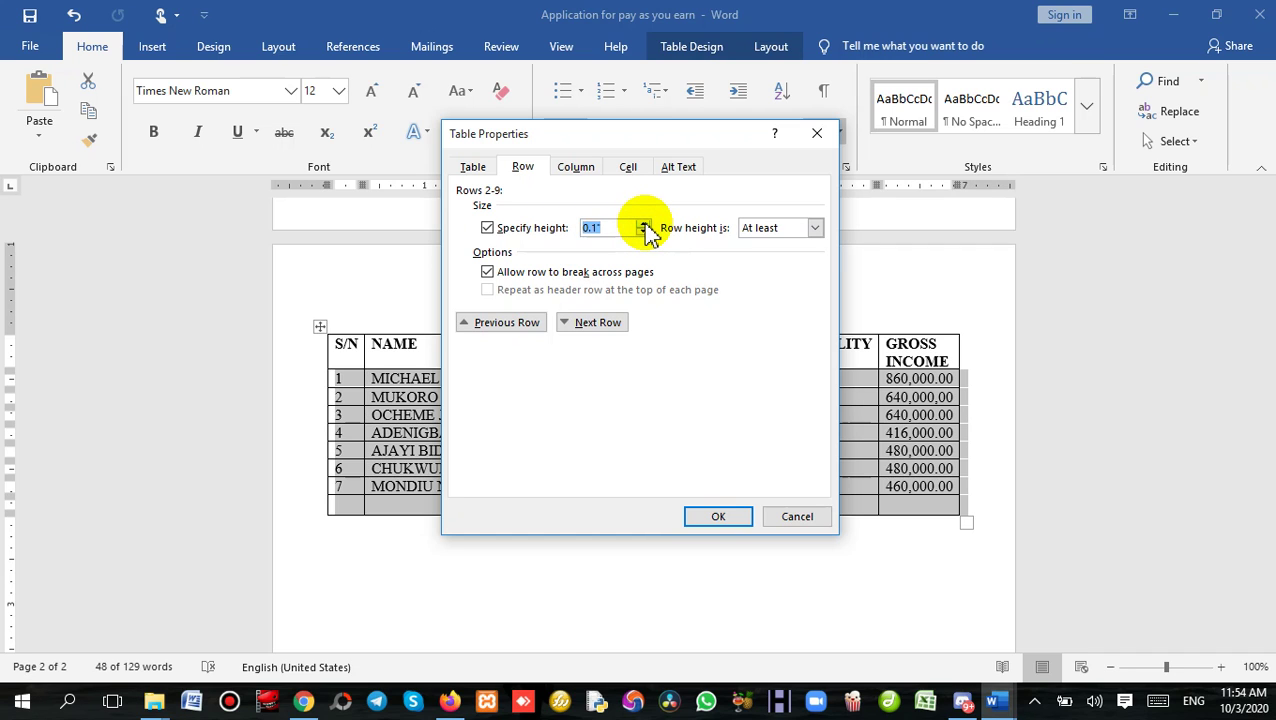
{"action": "left_click", "coordinate": [734, 519]}
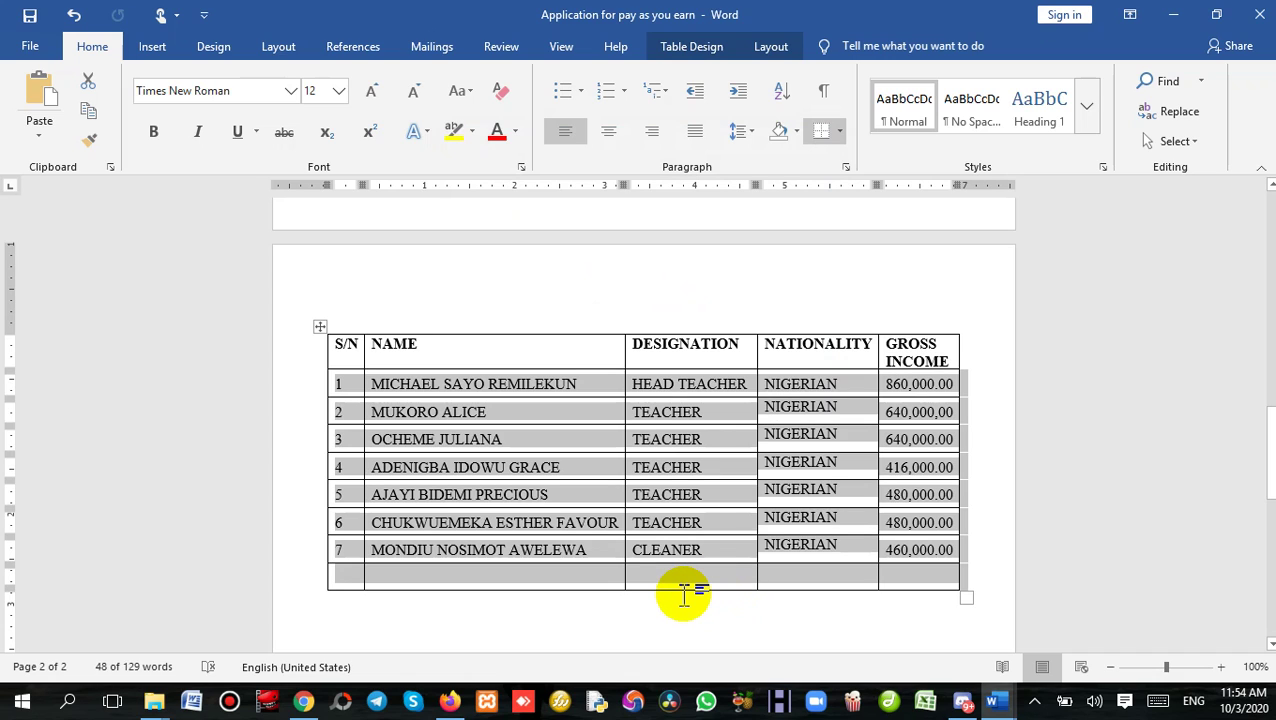
{"action": "left_click", "coordinate": [684, 595]}
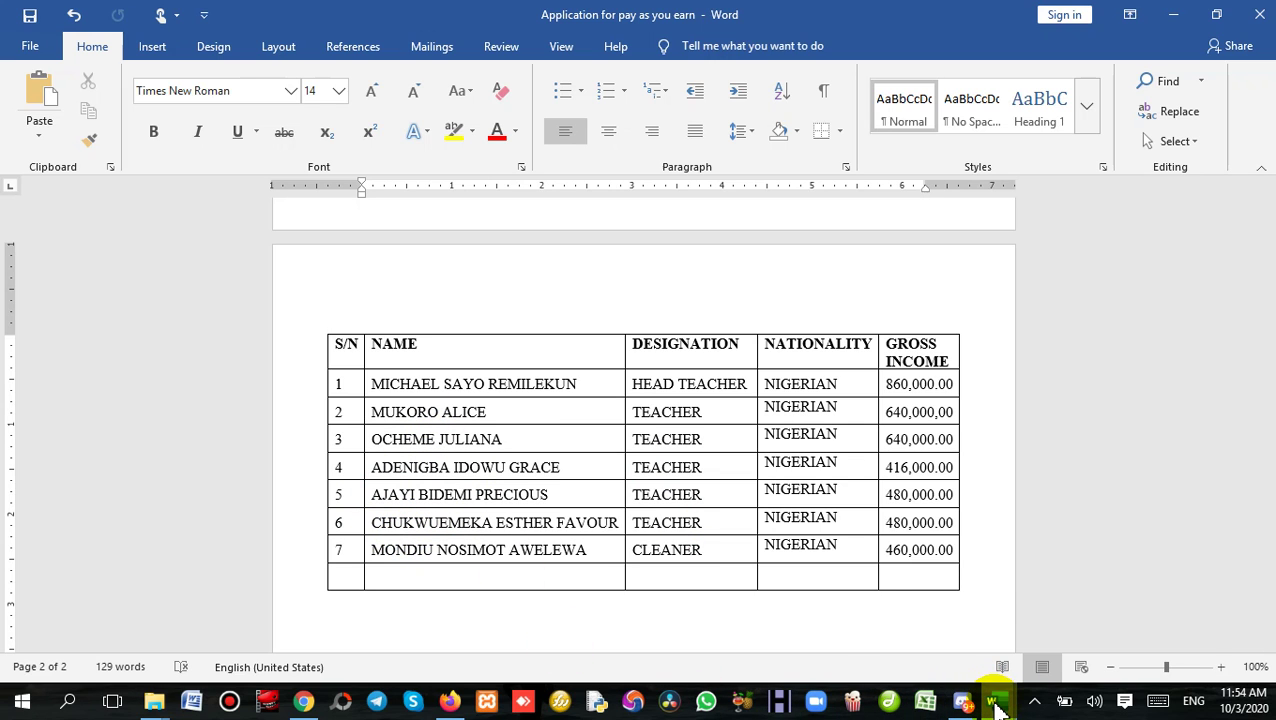
Examine the header and last row of the STAFF DETAILS table in the registration document, and return to the application letter.
{"action": "mouse_move", "coordinate": [994, 701]}
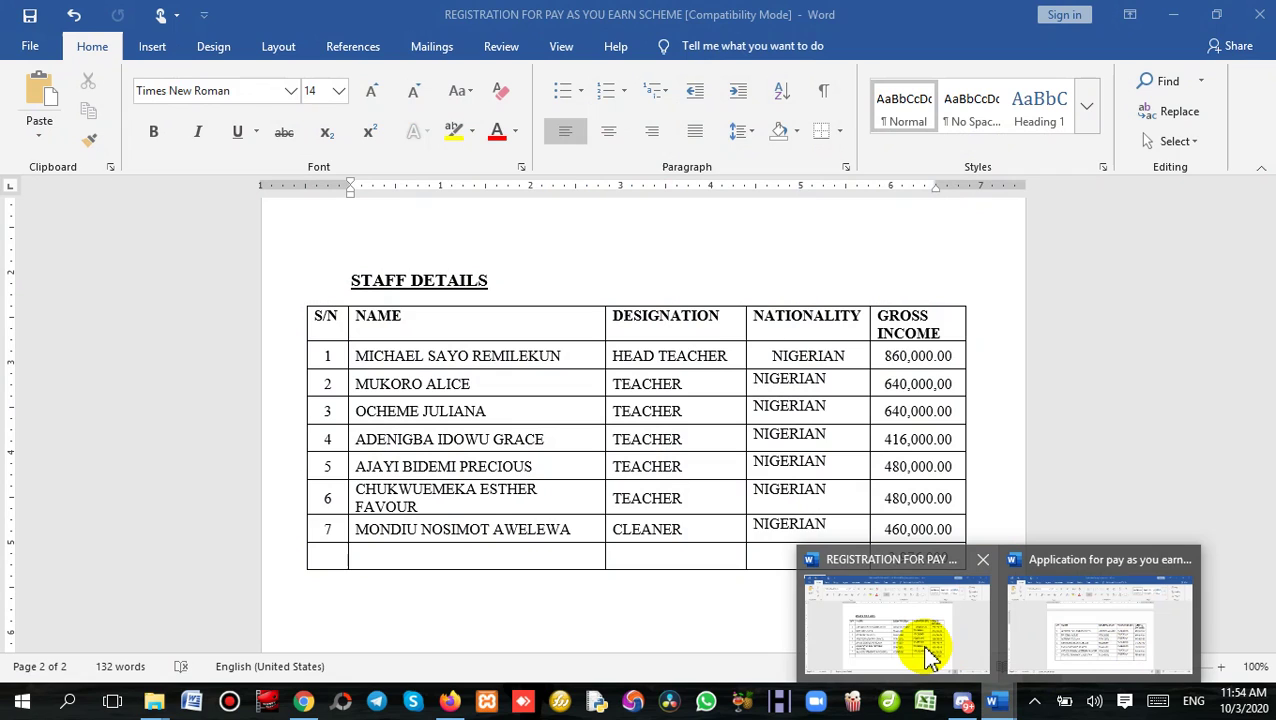
{"action": "left_click", "coordinate": [922, 648]}
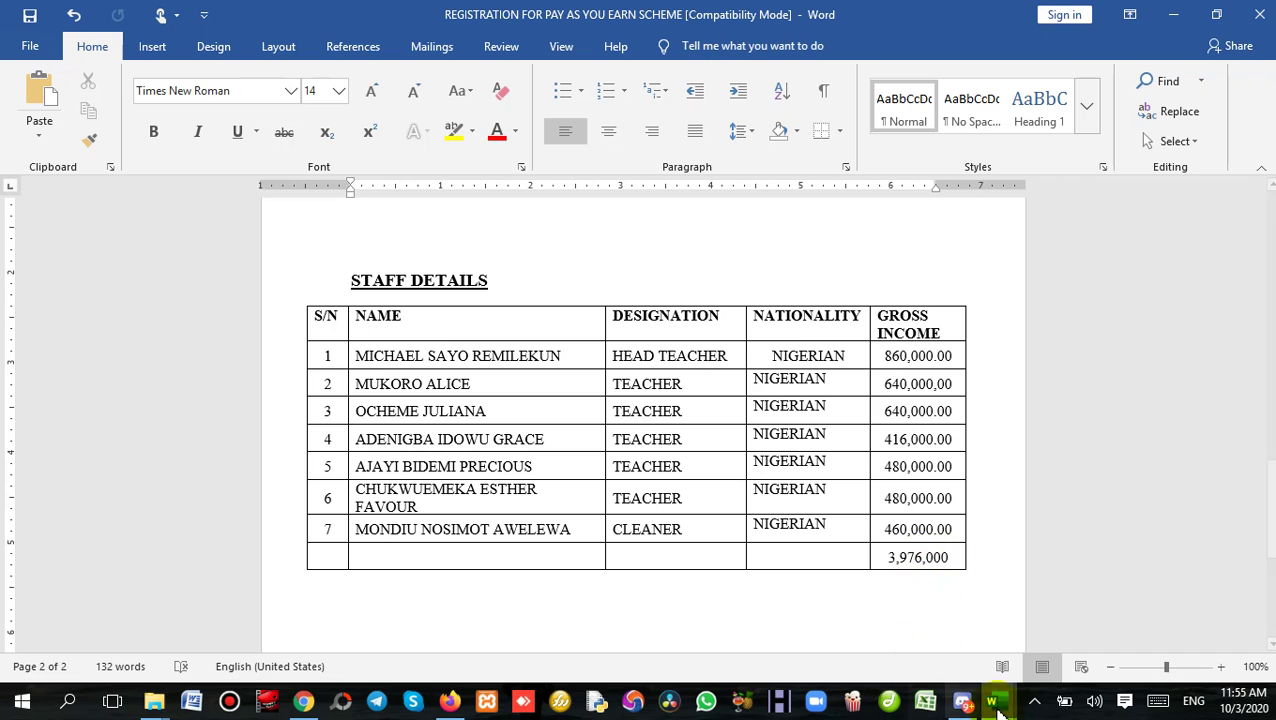
{"action": "mouse_move", "coordinate": [993, 701]}
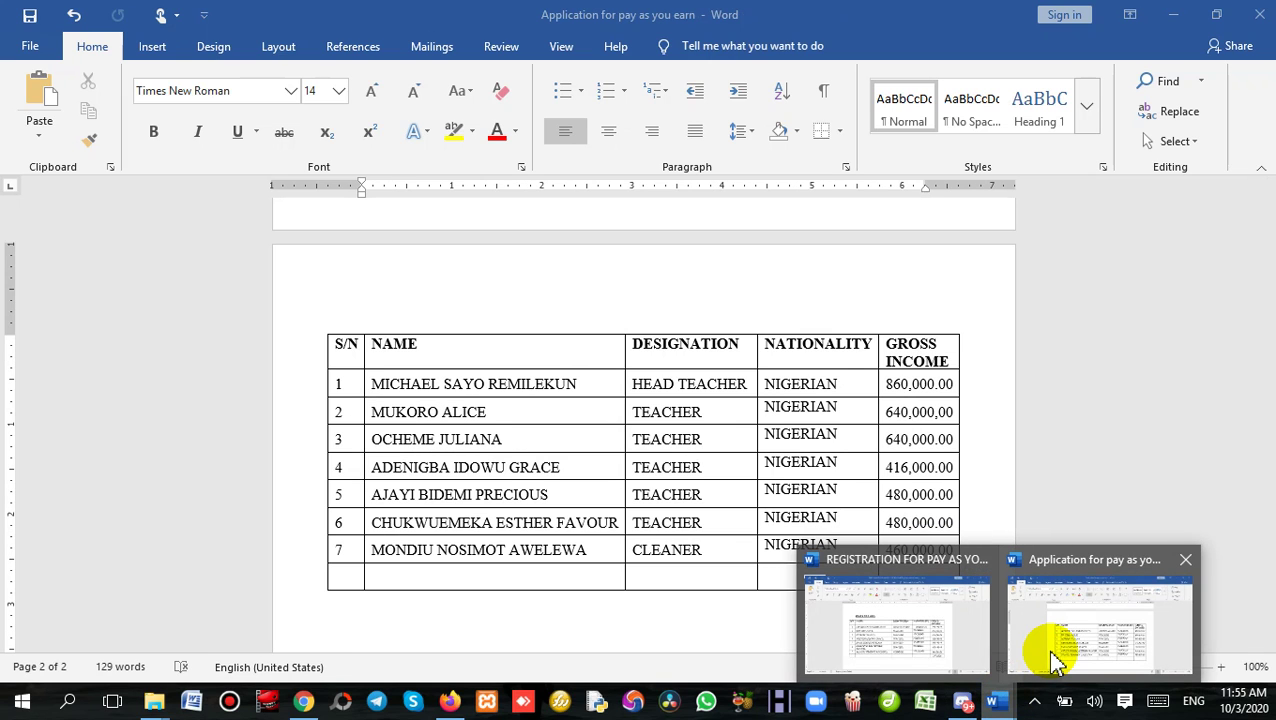
{"action": "left_click", "coordinate": [1052, 656]}
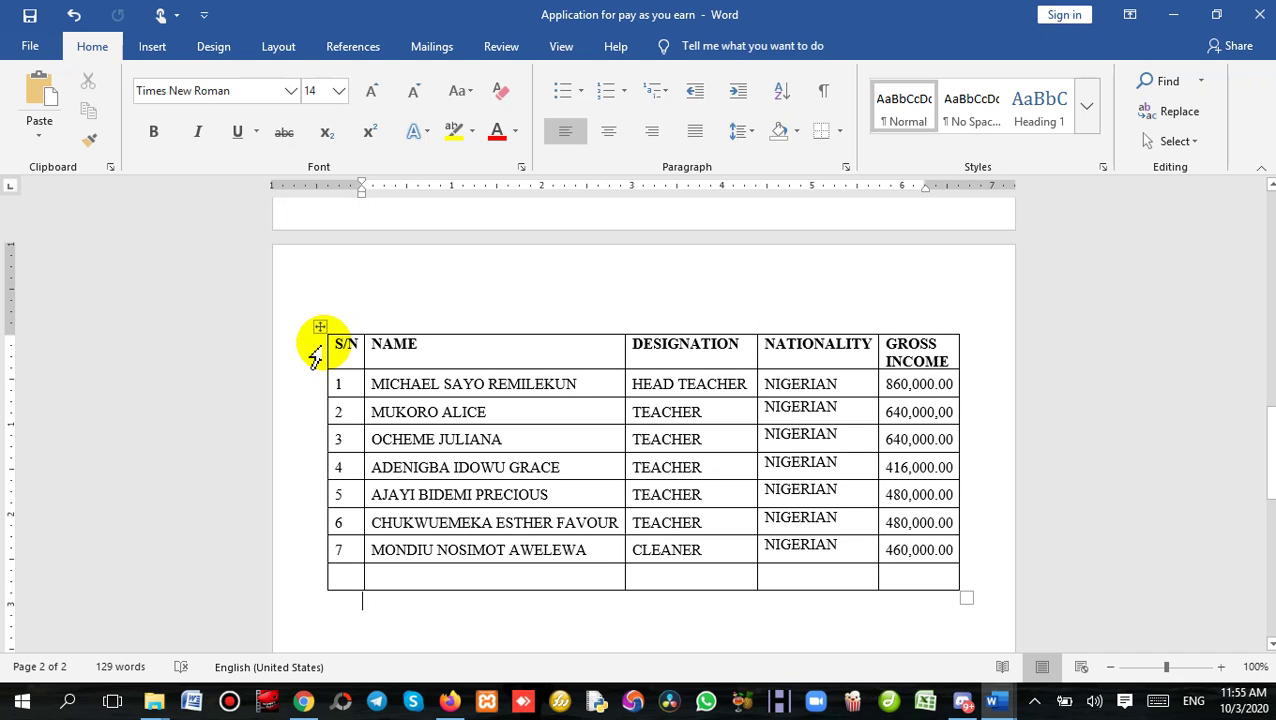
Remove the bold formatting from the staff table's header row and reapply it to the whole row.
{"action": "left_click", "coordinate": [314, 357]}
{"action": "left_click", "coordinate": [425, 350]}
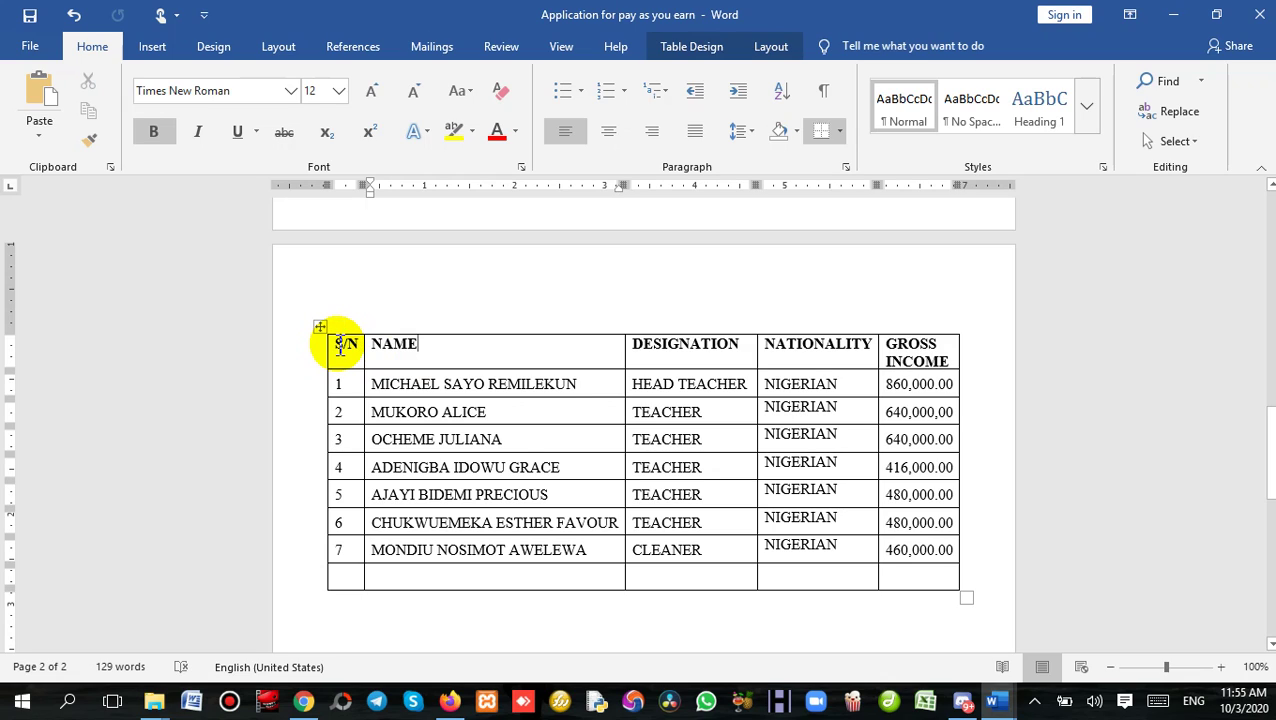
{"action": "left_click_drag", "start_coordinate": [339, 346], "coordinate": [914, 358]}
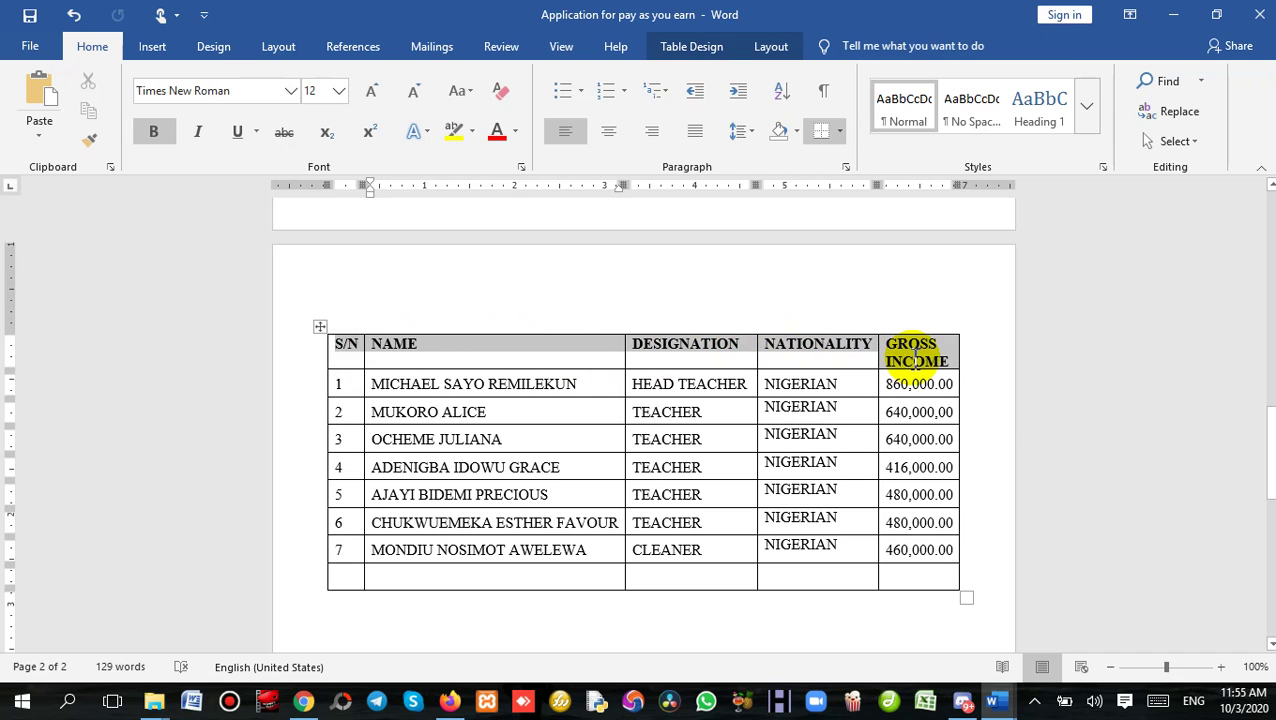
{"action": "left_click", "coordinate": [153, 132]}
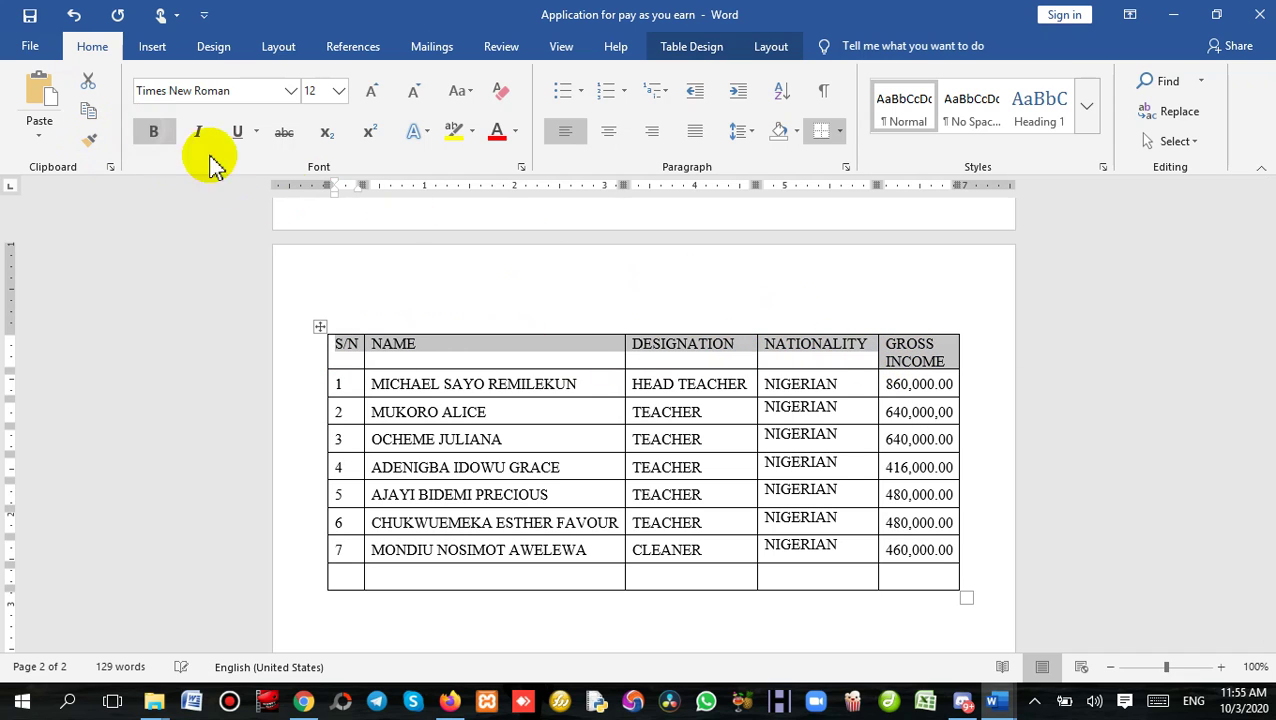
{"action": "left_click", "coordinate": [470, 358]}
{"action": "left_click_drag", "start_coordinate": [340, 344], "coordinate": [940, 366]}
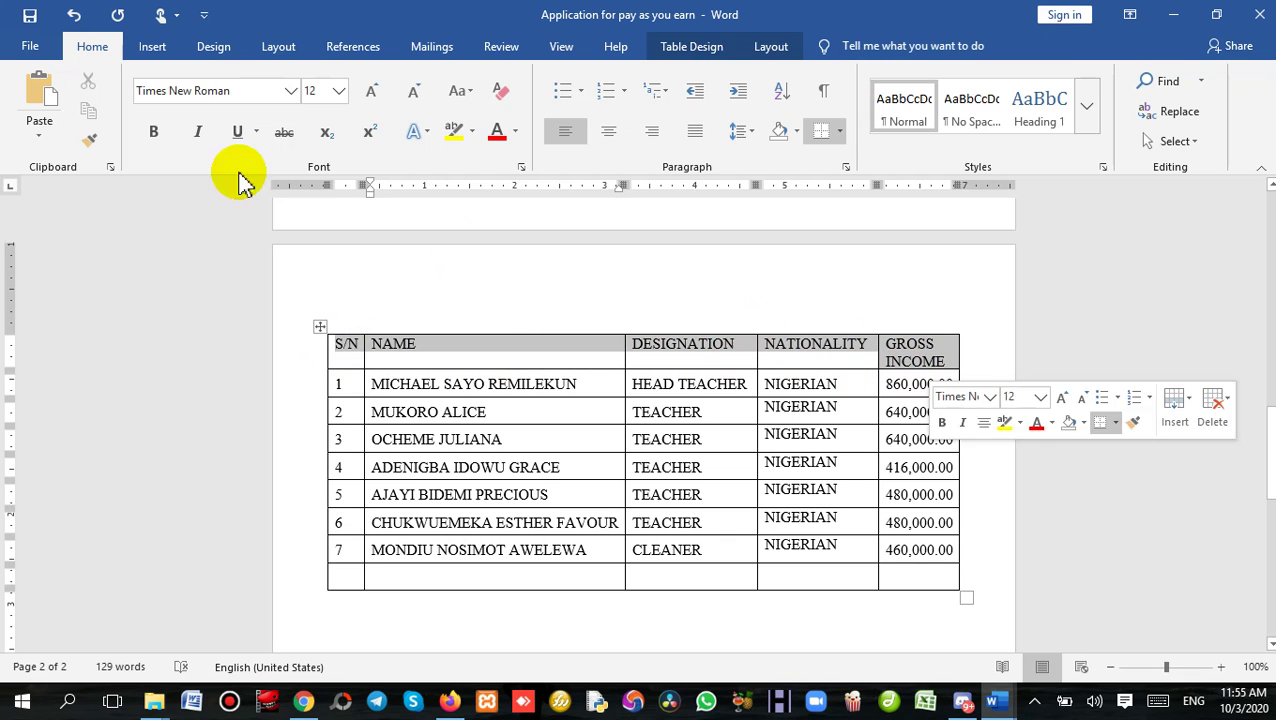
{"action": "left_click", "coordinate": [155, 132]}
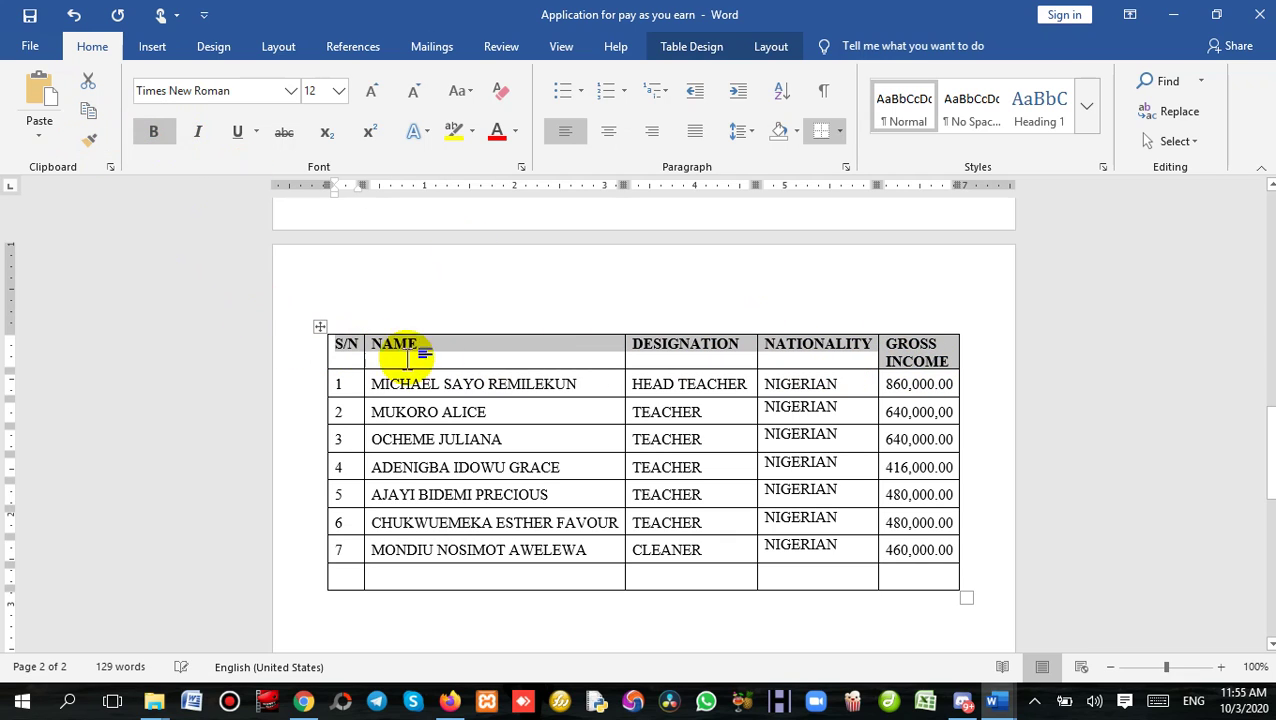
{"action": "left_click", "coordinate": [488, 362]}
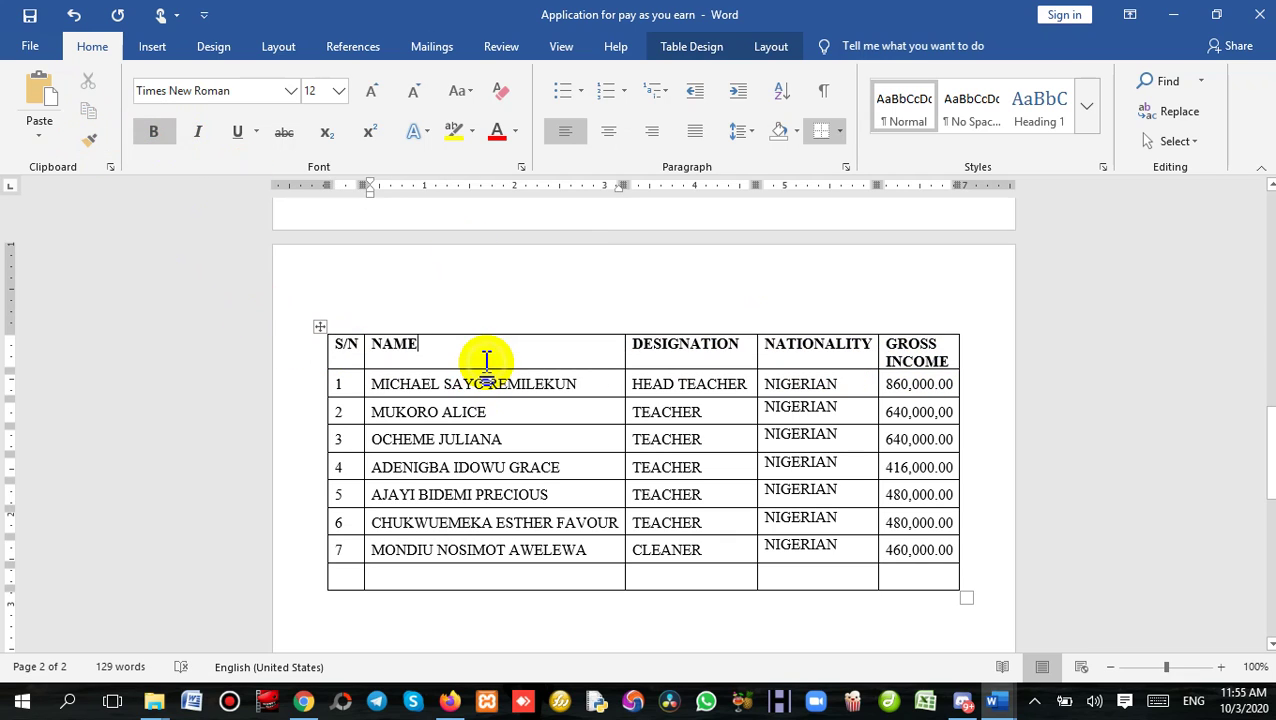
{"action": "left_click", "coordinate": [292, 352]}
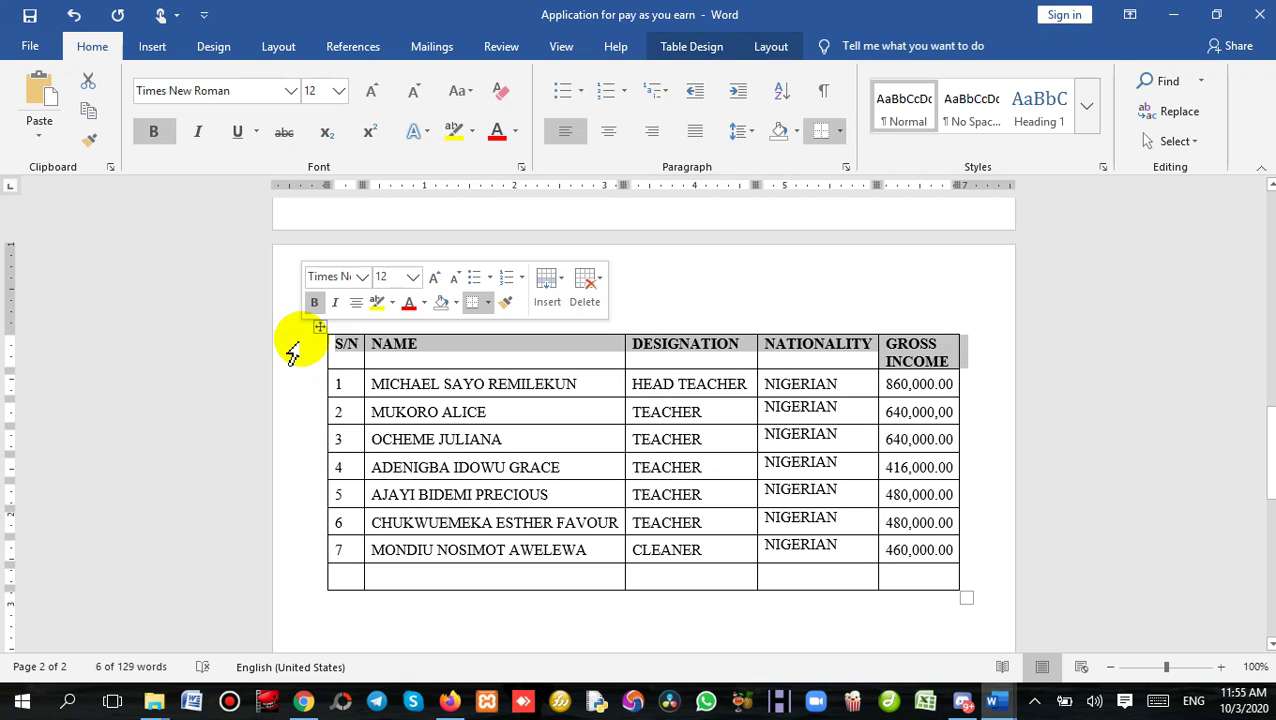
{"action": "left_click", "coordinate": [157, 134]}
{"action": "left_click", "coordinate": [157, 134]}
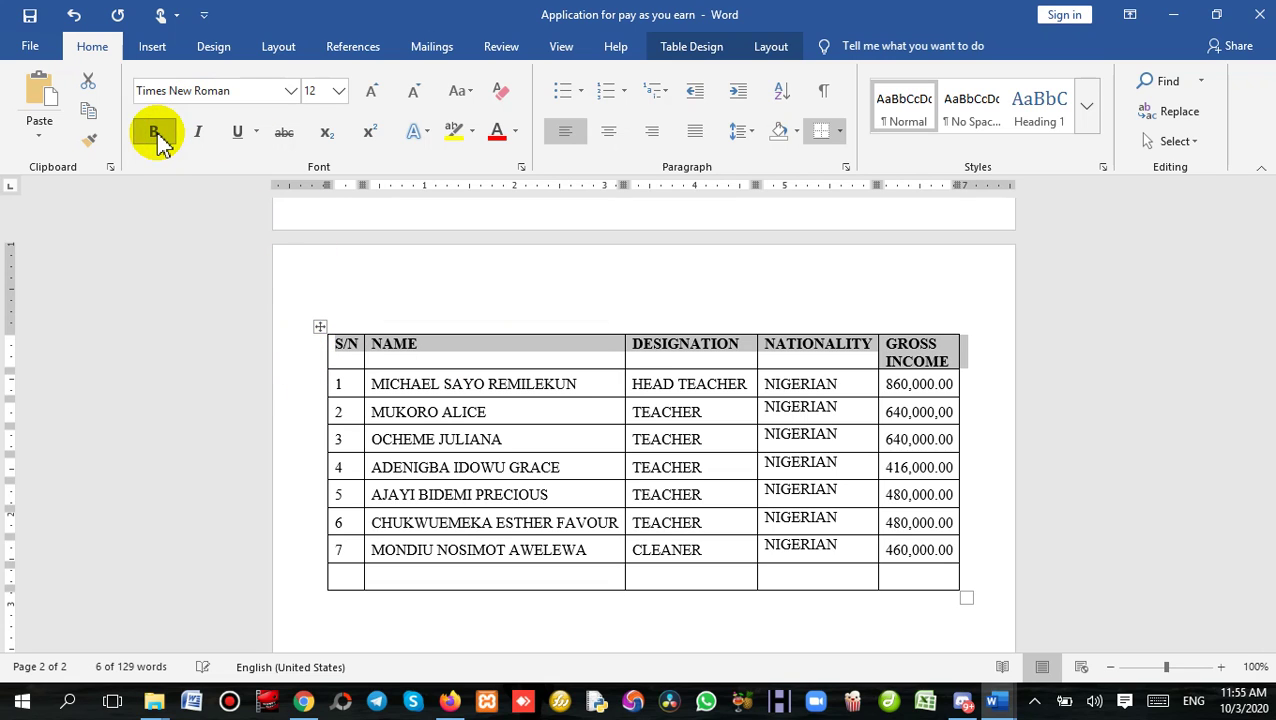
{"action": "left_click", "coordinate": [437, 408]}
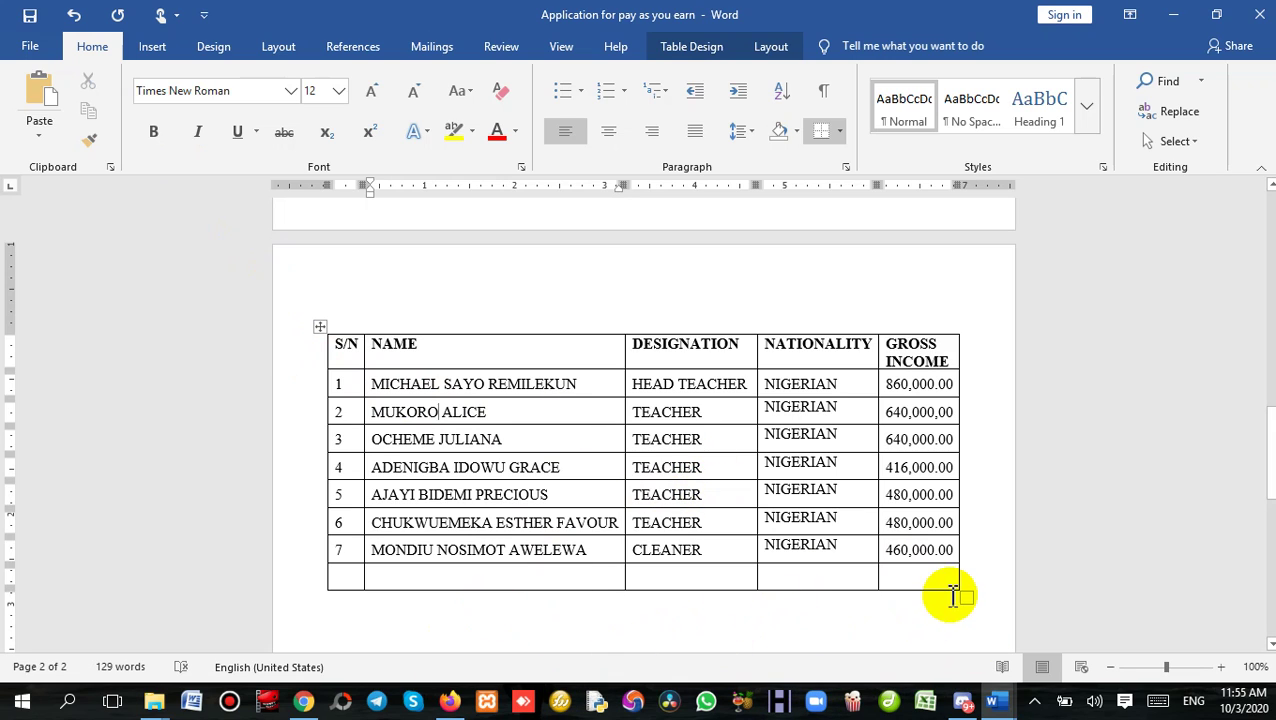
Insert the formula =SUM(ABOVE) in the empty last cell of the GROSS INCOME column to total the staff incomes.
{"action": "left_click", "coordinate": [908, 570]}
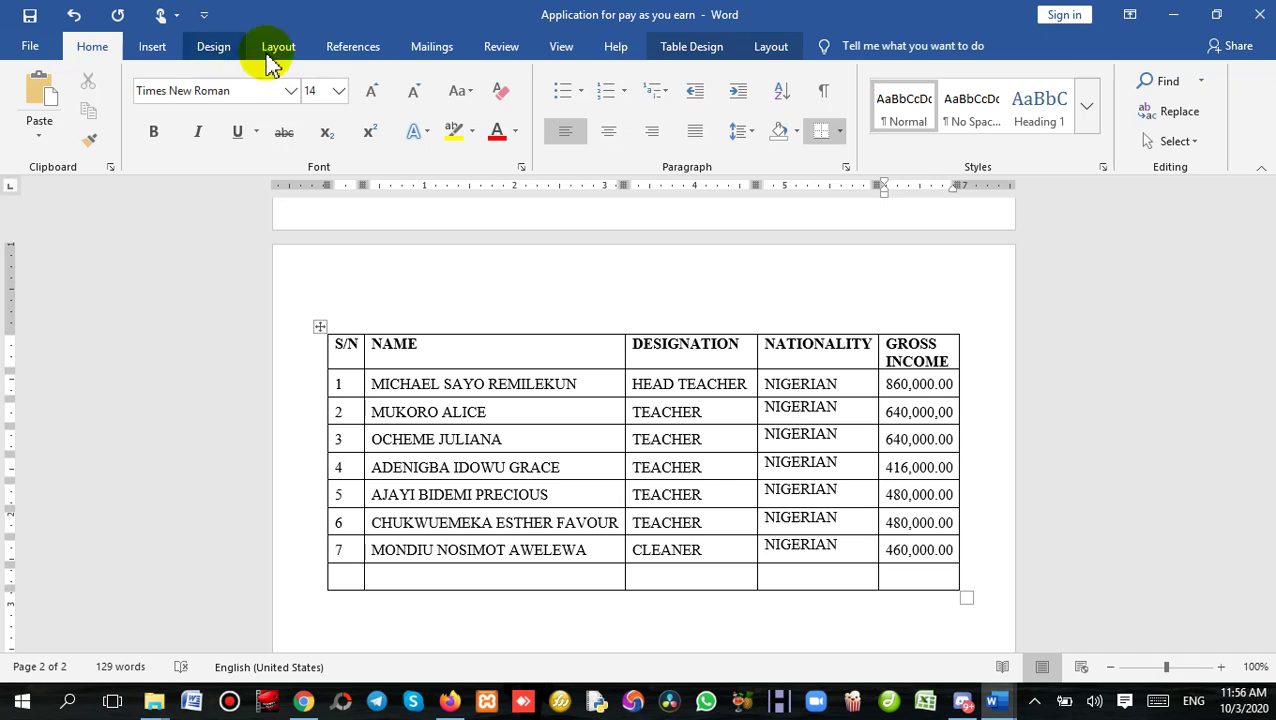
{"action": "left_click", "coordinate": [694, 52]}
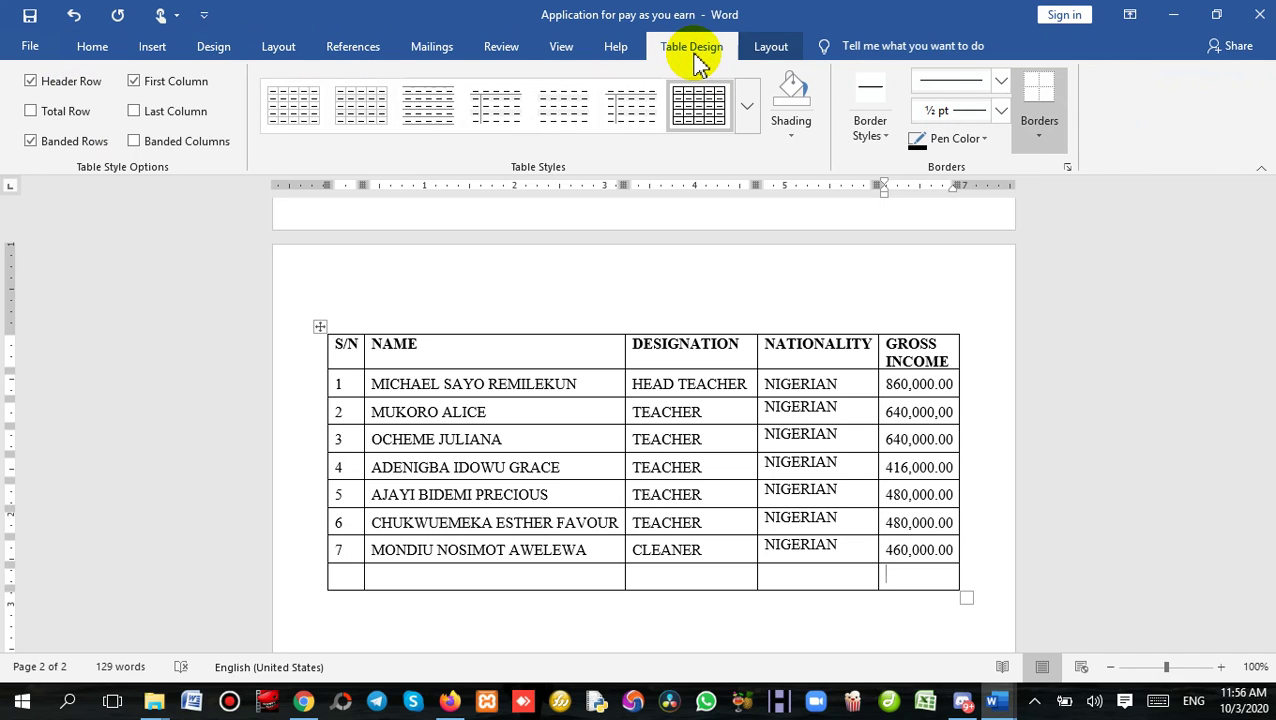
{"action": "left_click", "coordinate": [776, 56]}
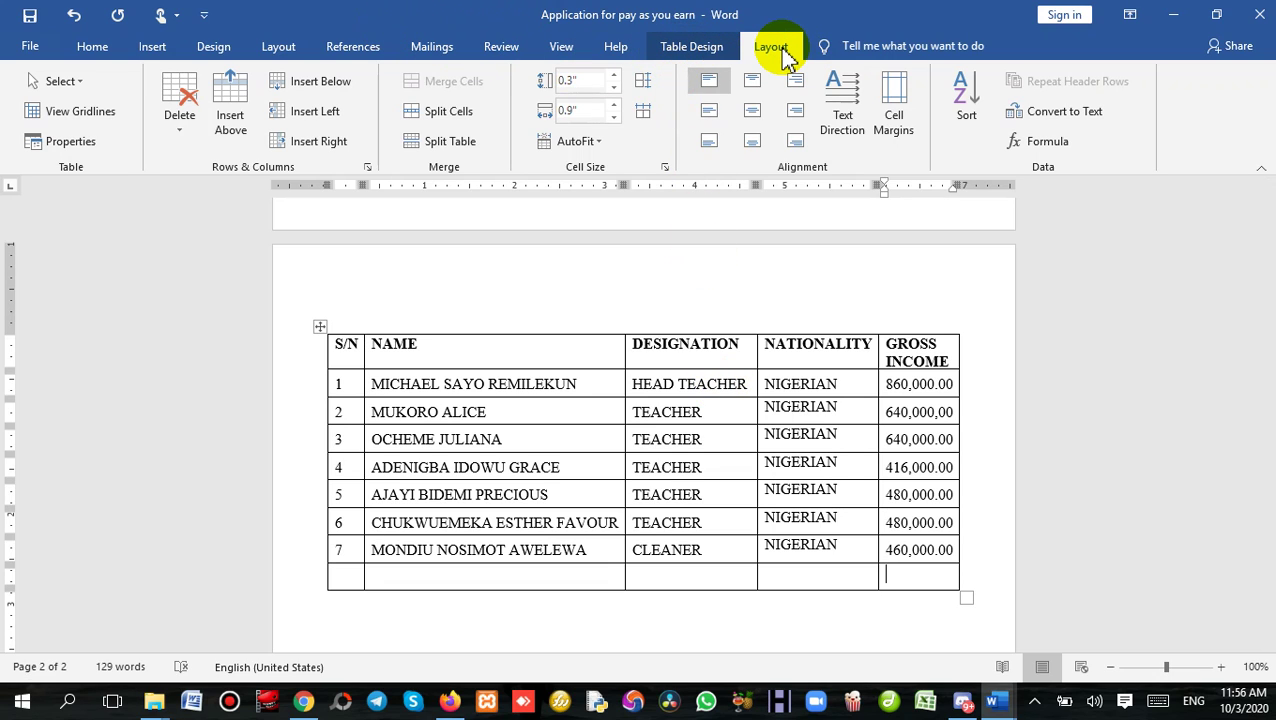
{"action": "left_click", "coordinate": [610, 612]}
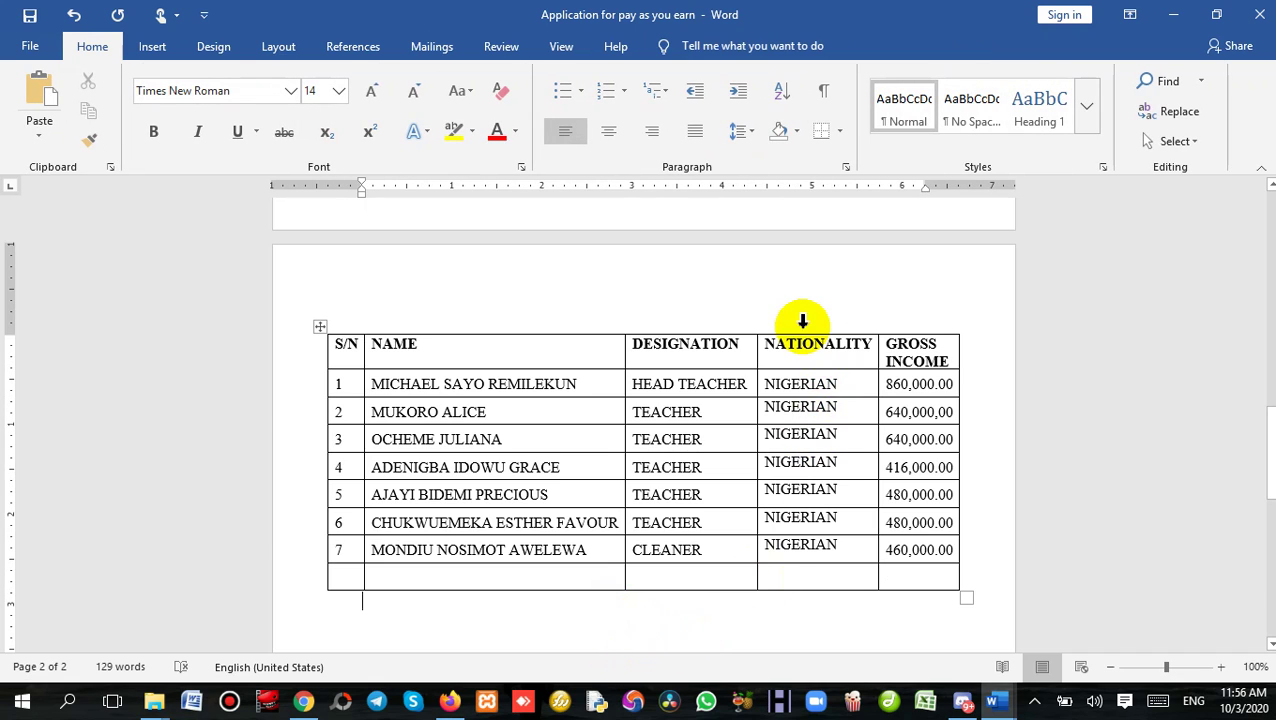
{"action": "left_click", "coordinate": [904, 575]}
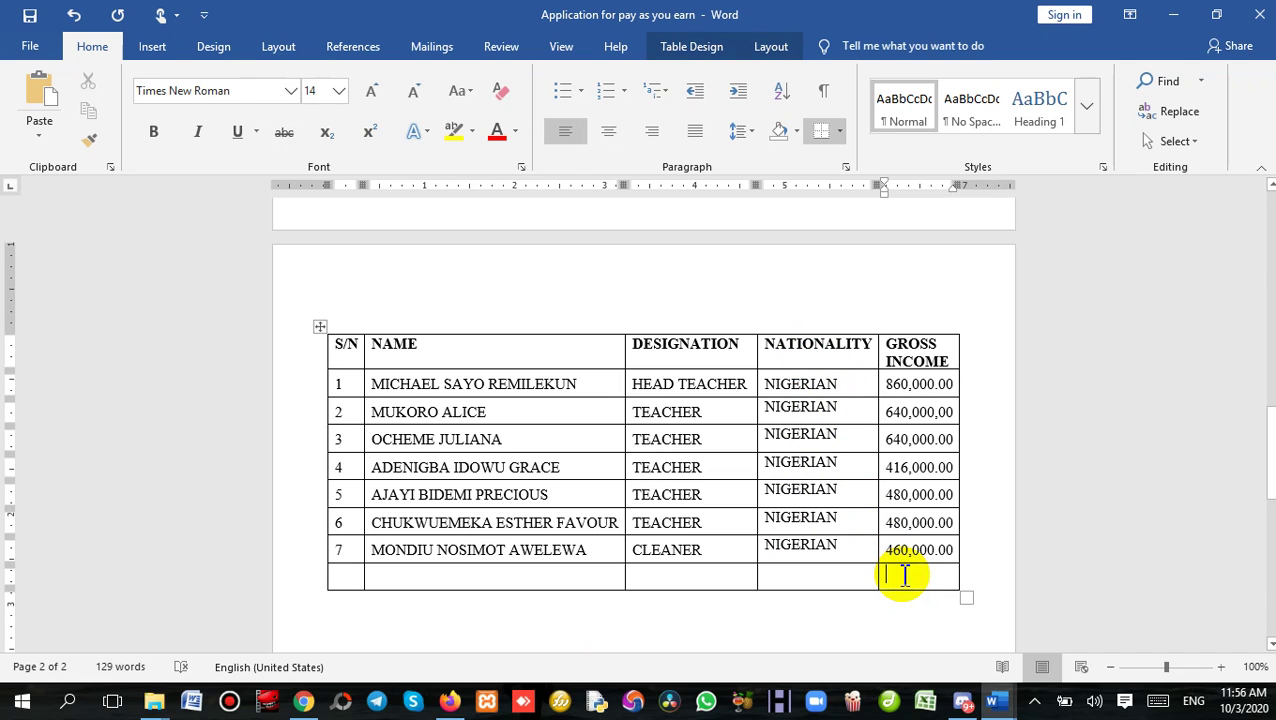
{"action": "left_click", "coordinate": [708, 52]}
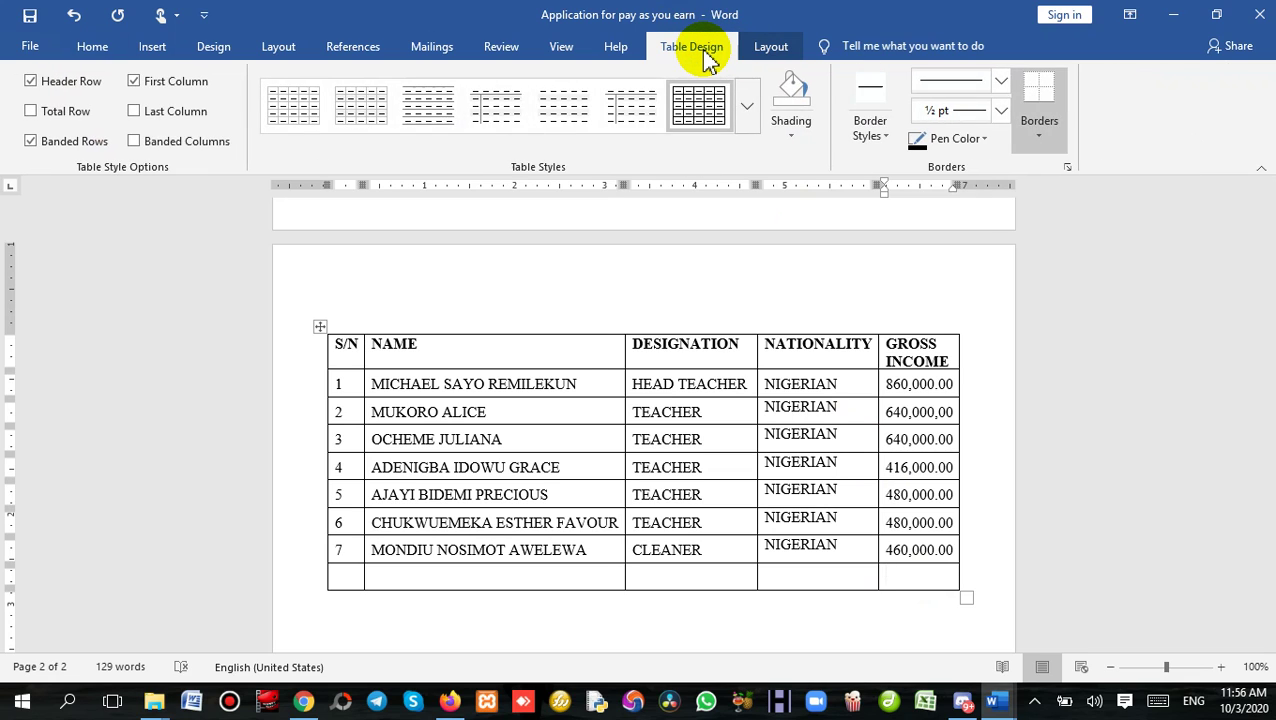
{"action": "left_click", "coordinate": [770, 48]}
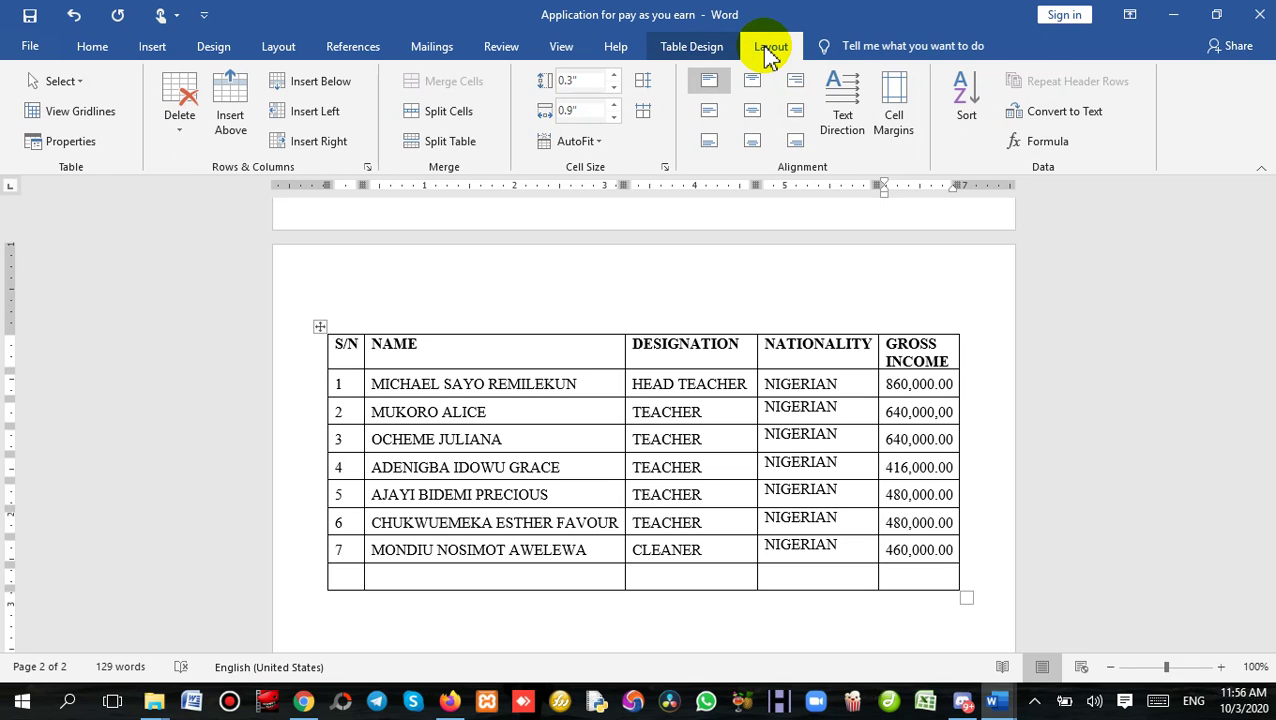
{"action": "left_click", "coordinate": [892, 582]}
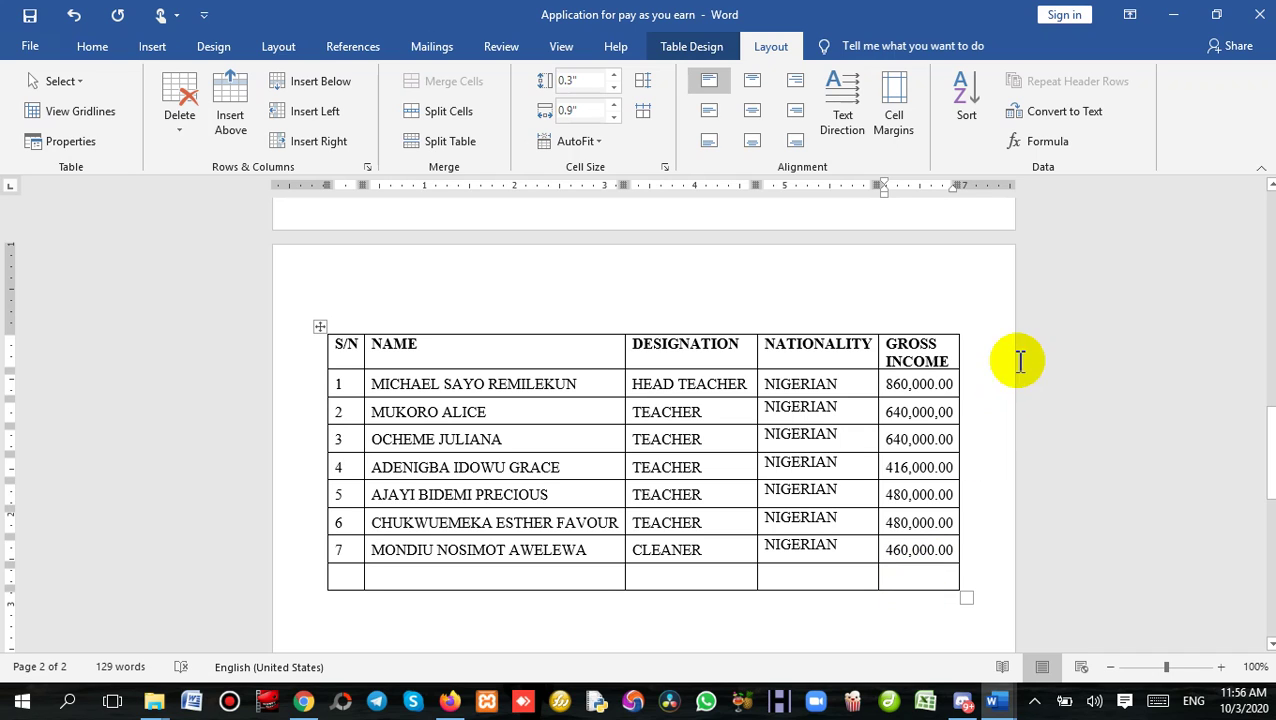
{"action": "left_click", "coordinate": [1064, 152]}
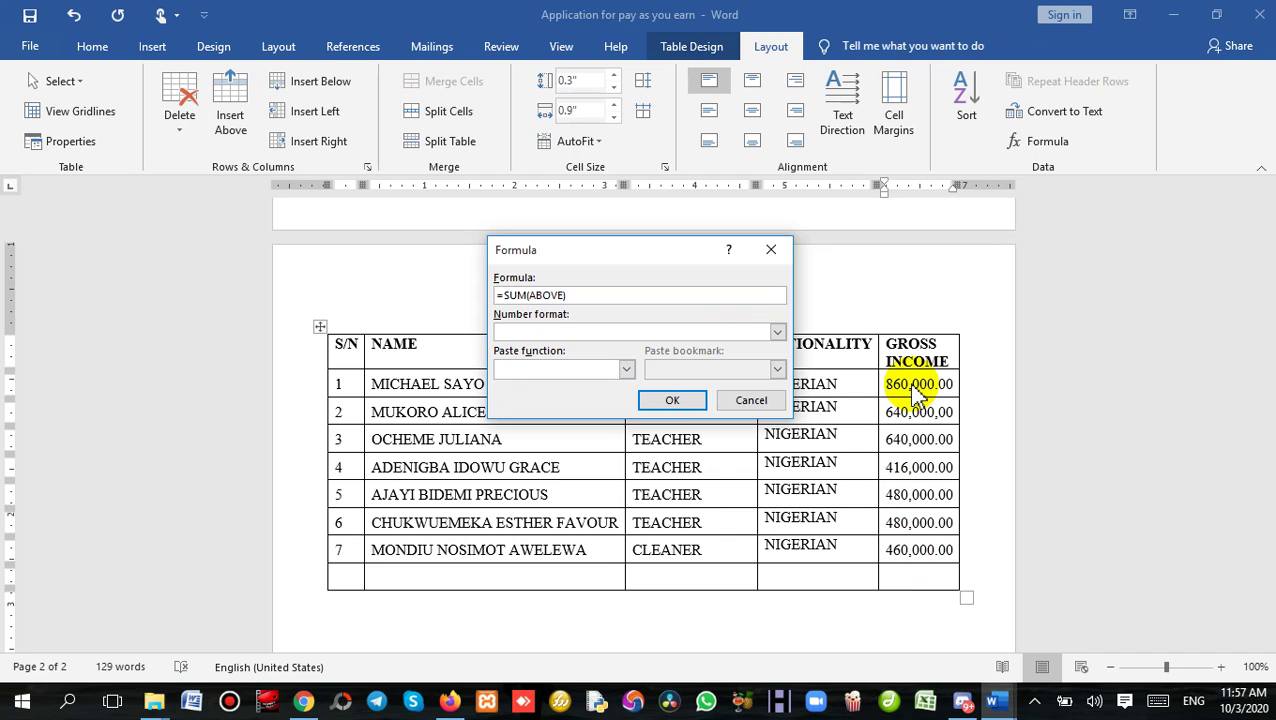
{"action": "left_click", "coordinate": [672, 402]}
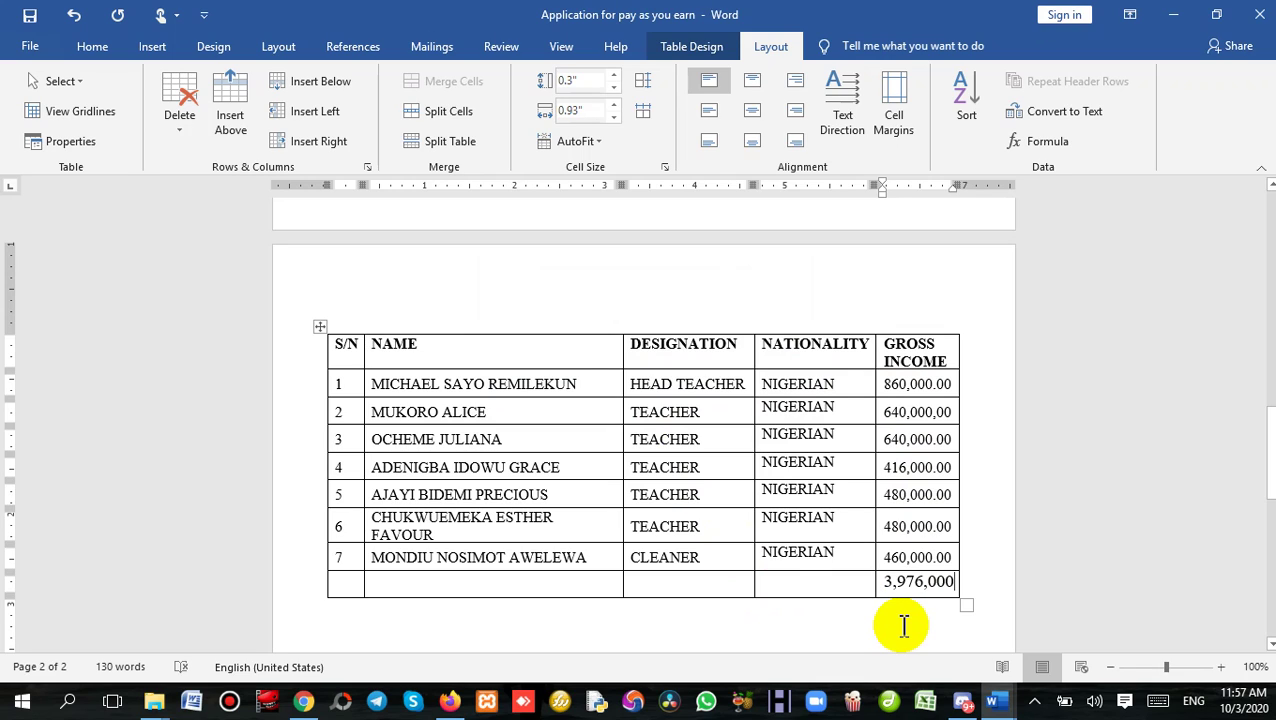
Check the heading above the staff table in the registration document, and return to the application letter.
{"action": "left_click", "coordinate": [996, 695]}
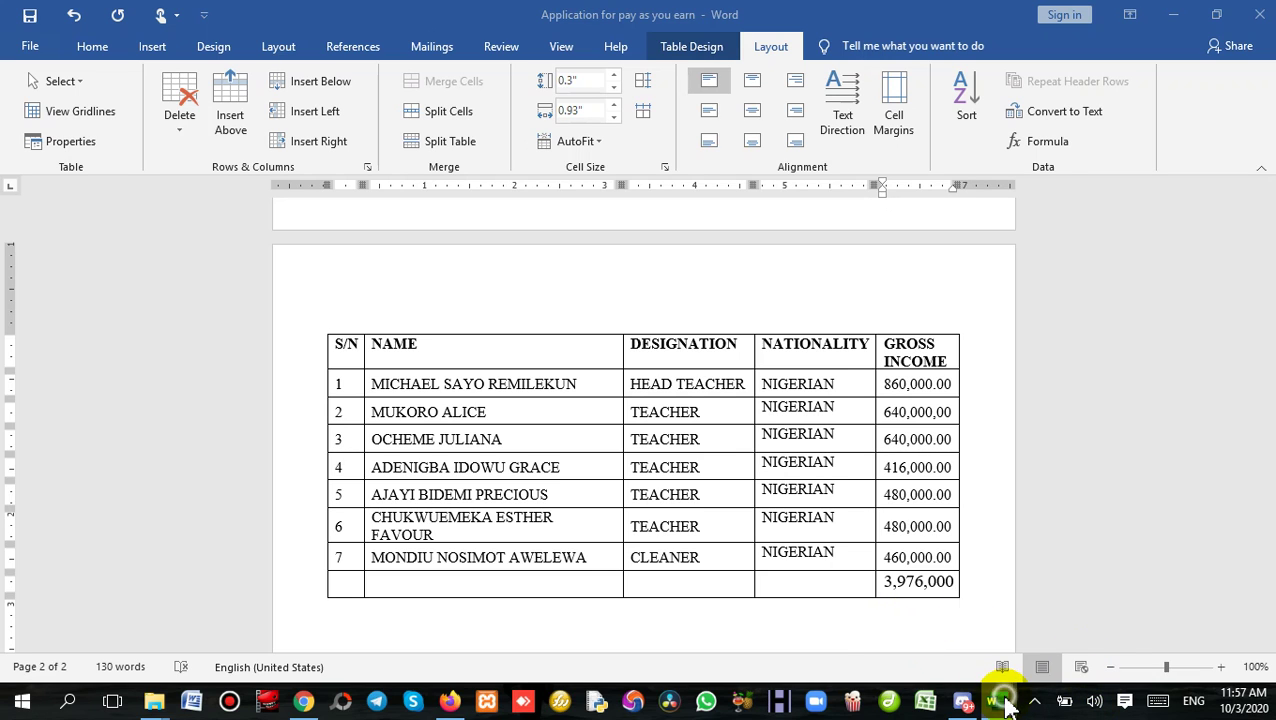
{"action": "left_click", "coordinate": [940, 647]}
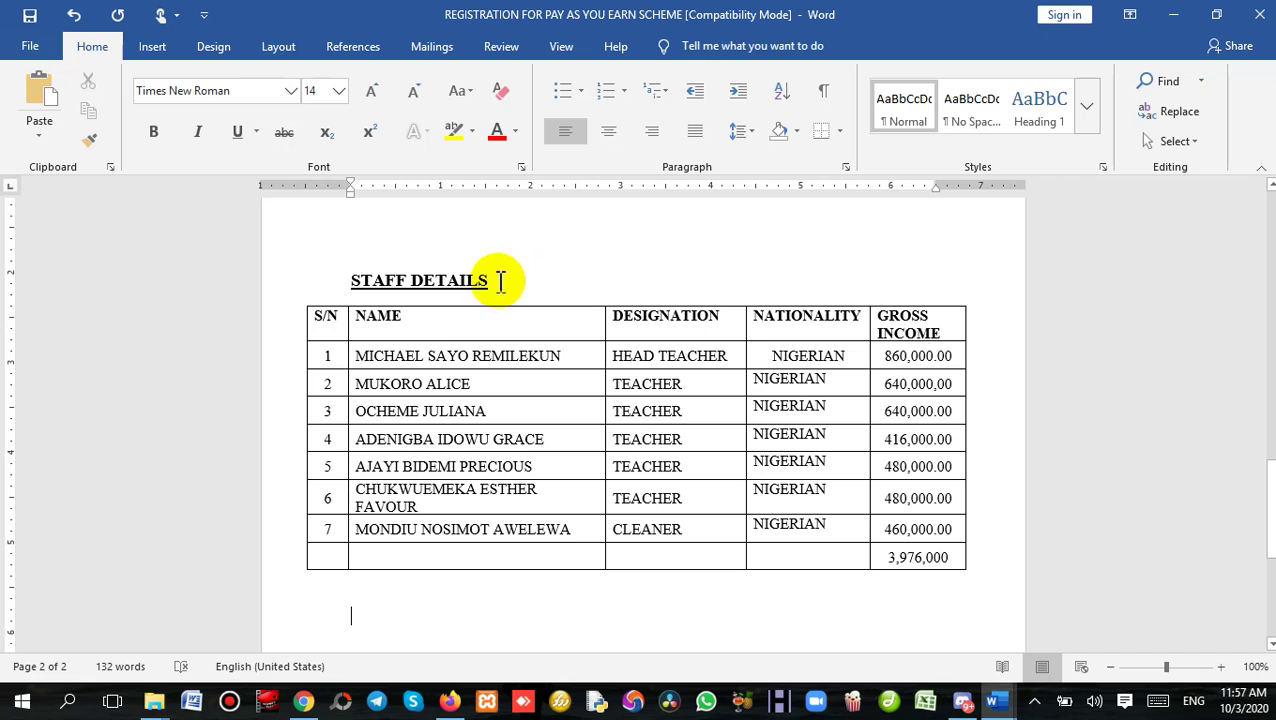
{"action": "left_click", "coordinate": [993, 697]}
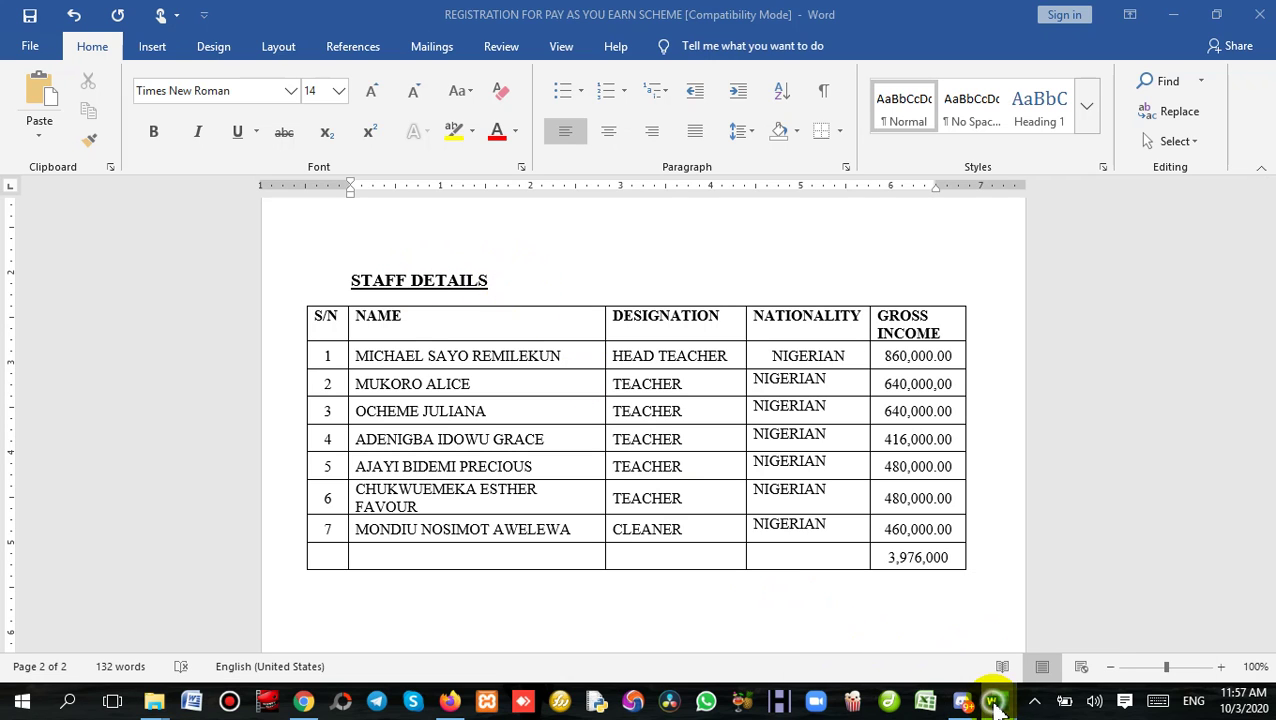
{"action": "left_click", "coordinate": [1045, 653]}
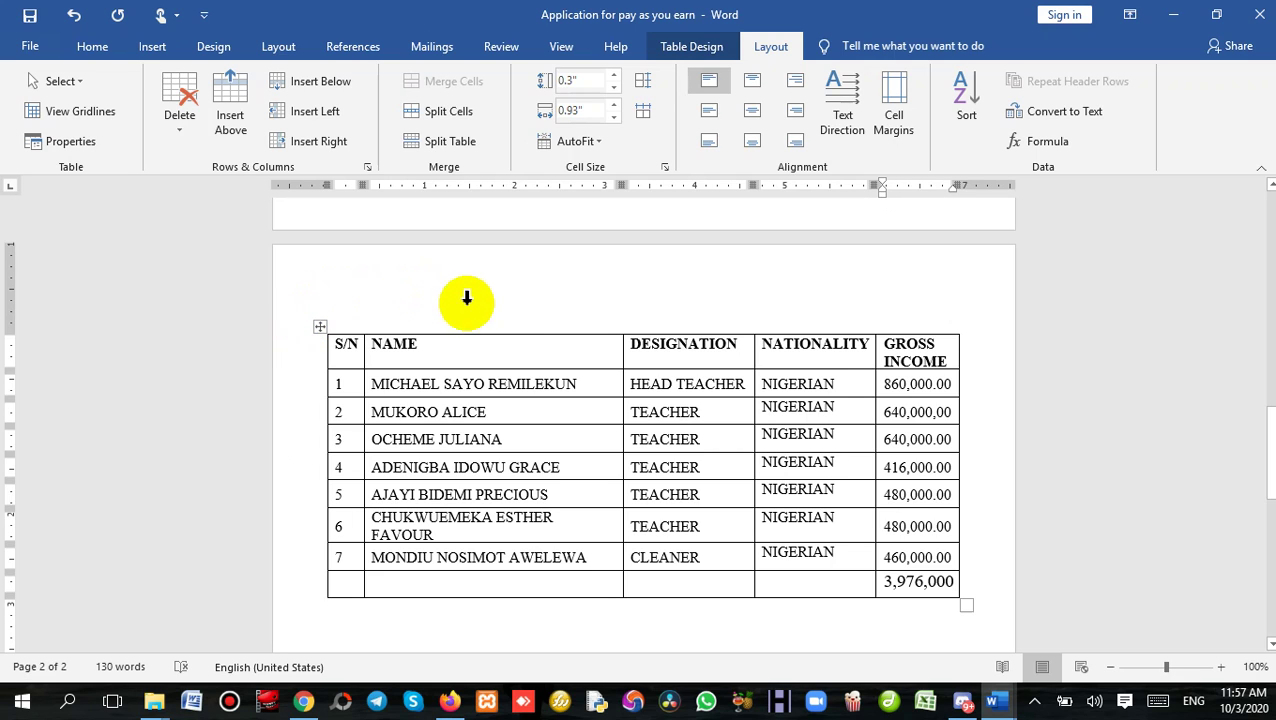
Try to place the insertion point above the staff table on the second page.
{"action": "left_click", "coordinate": [375, 301]}
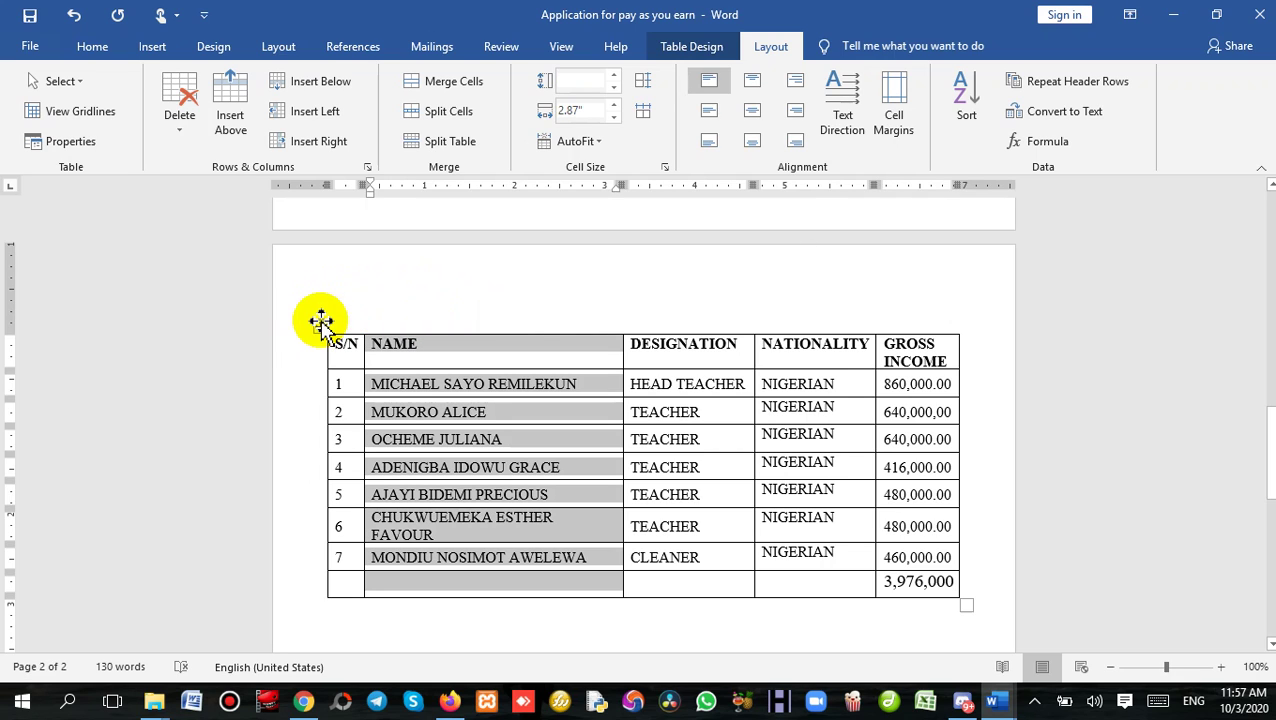
{"action": "left_click", "coordinate": [355, 355]}
{"action": "left_click", "coordinate": [728, 380]}
{"action": "left_click", "coordinate": [885, 346]}
{"action": "left_click", "coordinate": [587, 301]}
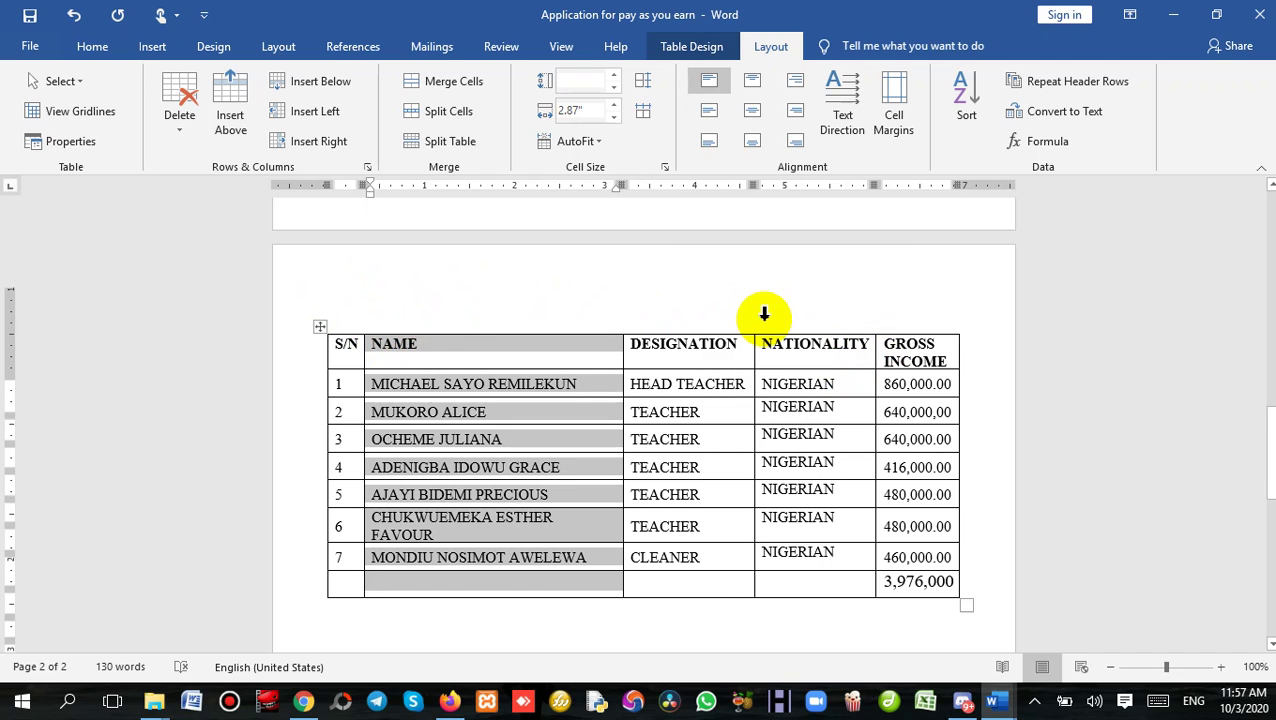
Add blank lines after the "For: Wholesome Heritage Schools" line until an empty line starts the second page above the staff table.
{"action": "scroll", "coordinate": [763, 316], "scroll_direction": "up", "scroll_amount": 2}
{"action": "scroll", "coordinate": [590, 405], "scroll_direction": "up", "scroll_amount": 3}
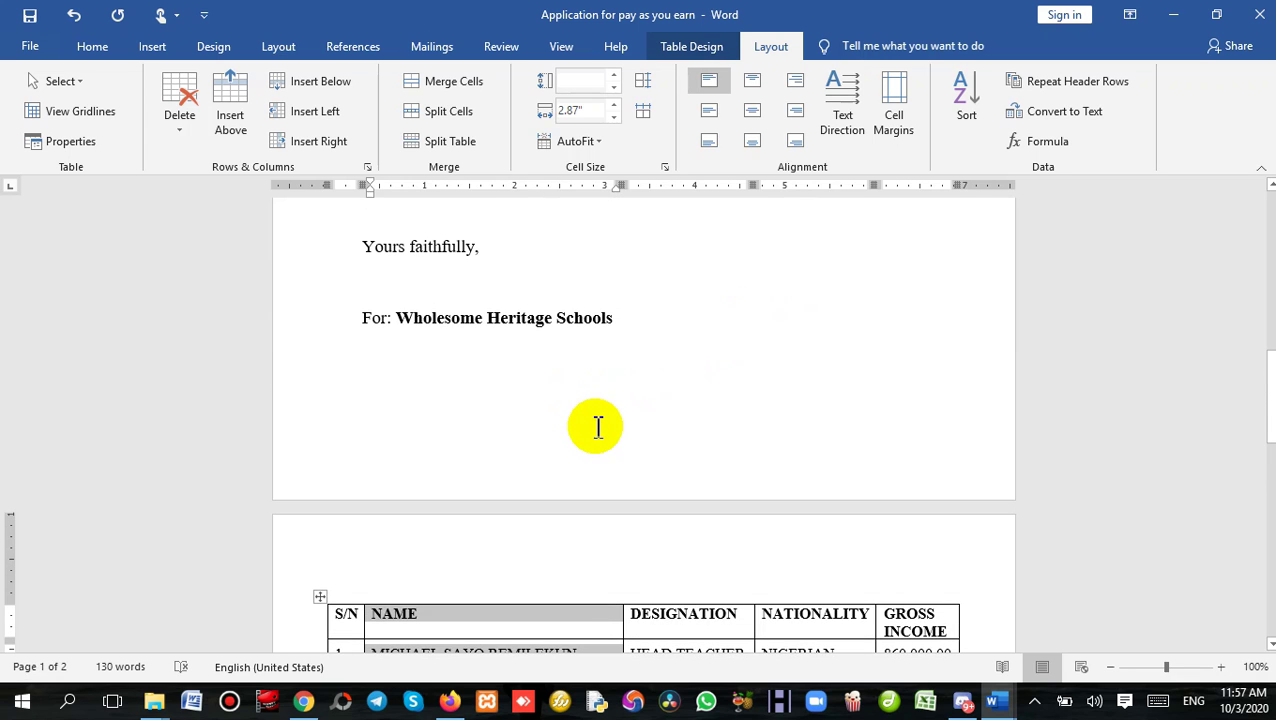
{"action": "left_click", "coordinate": [597, 427]}
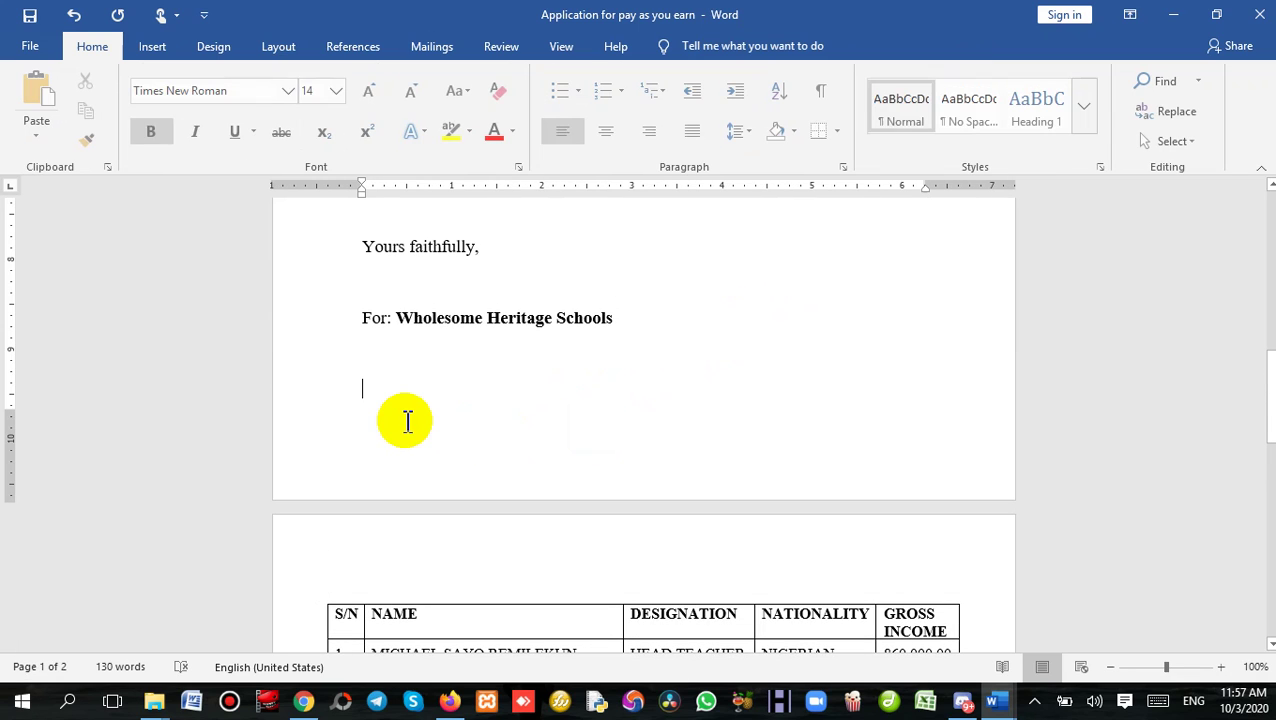
{"action": "left_click", "coordinate": [664, 284]}
{"action": "scroll", "coordinate": [668, 350], "scroll_direction": "up", "scroll_amount": 2}
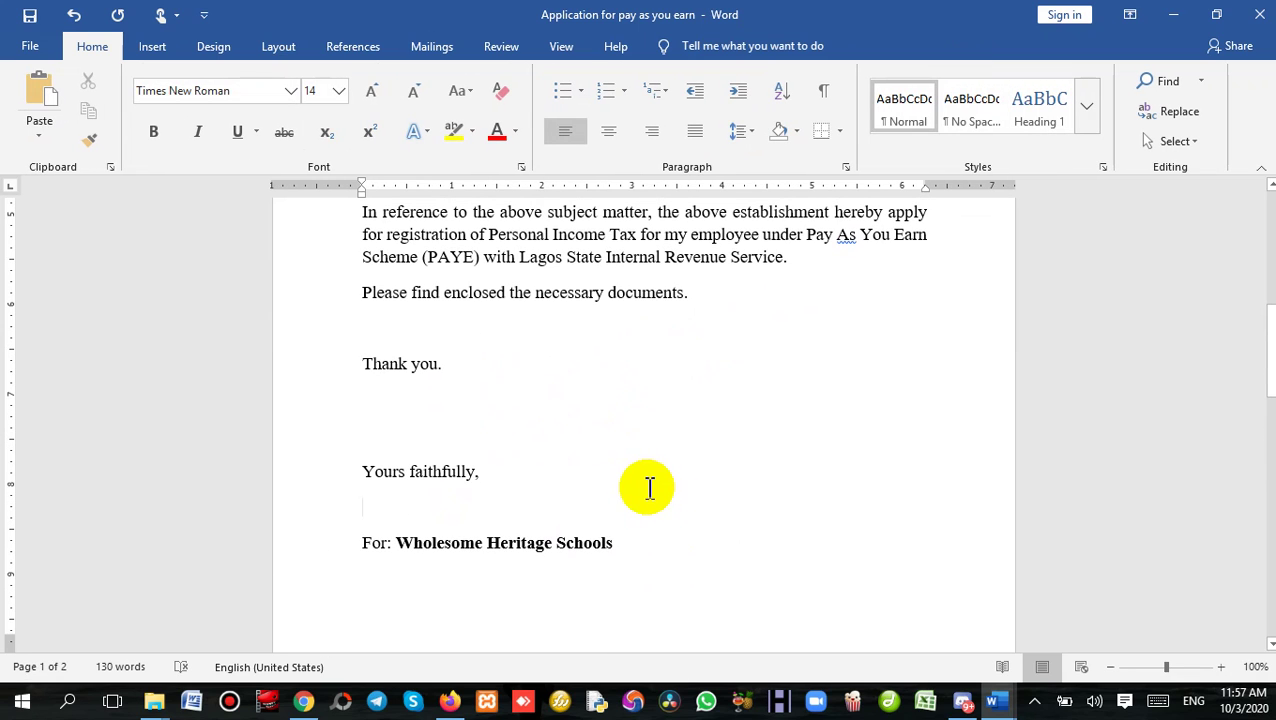
{"action": "scroll", "coordinate": [650, 488], "scroll_direction": "down", "scroll_amount": 1}
{"action": "left_click", "coordinate": [497, 541]}
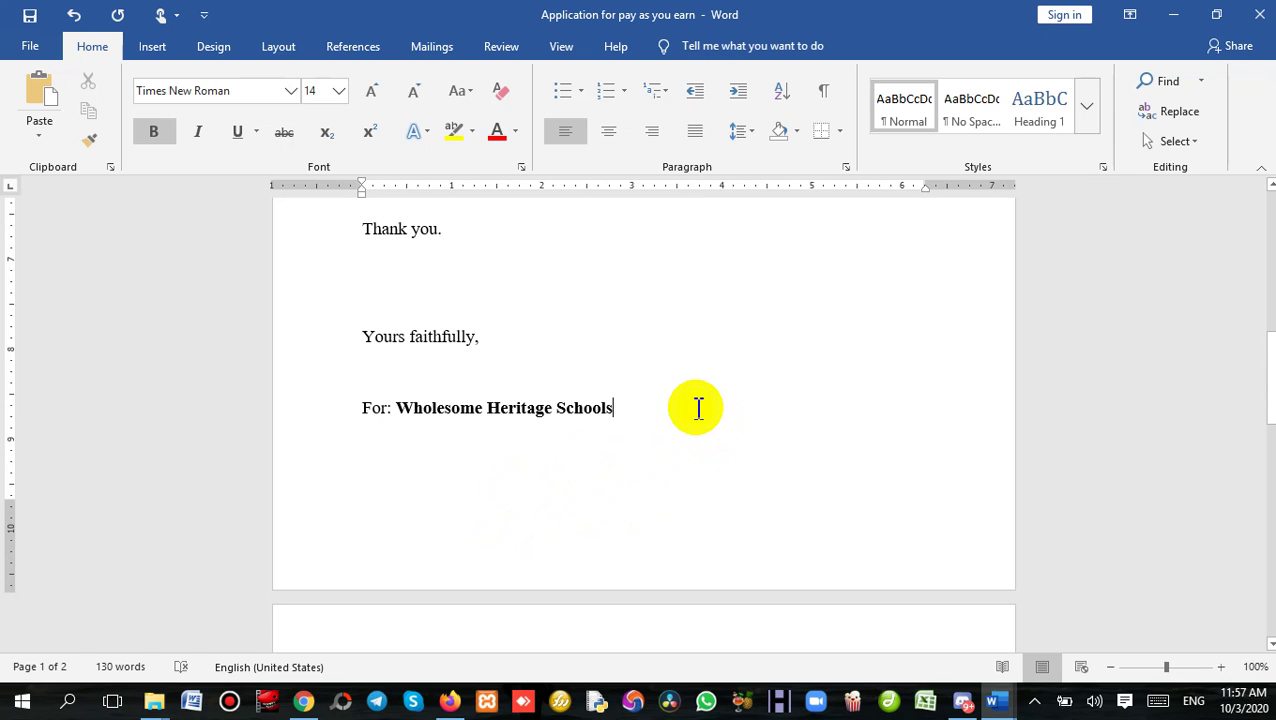
{"action": "key", "text": "Return"}
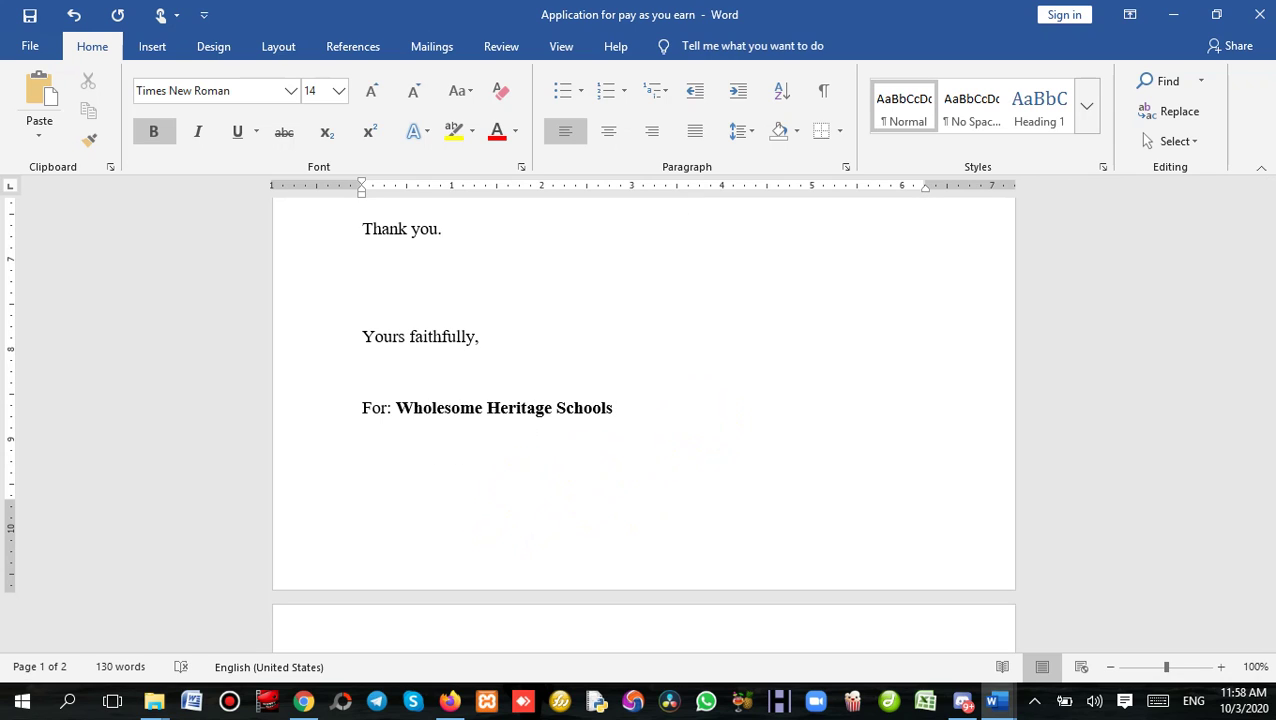
{"action": "key", "text": "Return"}
{"action": "key", "text": "Return"}
{"action": "key", "text": "Return"}
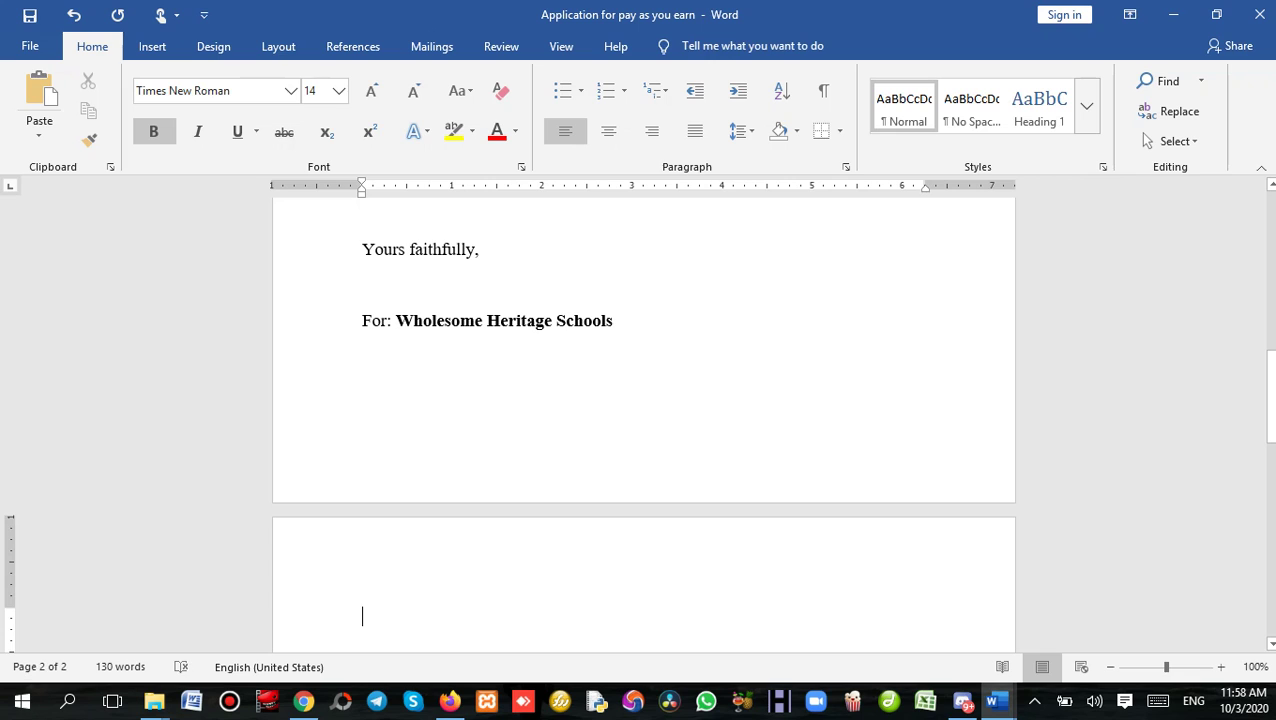
Try to adjust the blank lines above the staff table on the second page by removing and re-adding them.
{"action": "scroll", "coordinate": [600, 410], "scroll_direction": "down", "scroll_amount": 4}
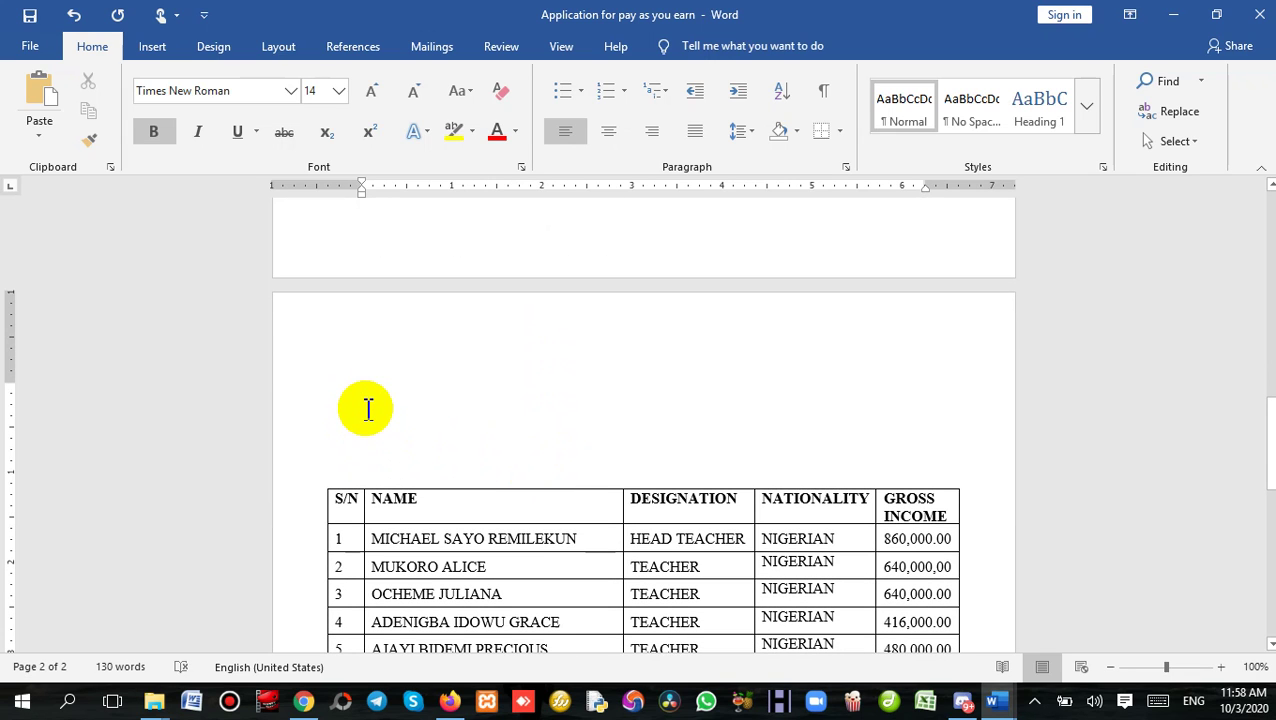
{"action": "key", "text": "Delete"}
{"action": "key", "text": "Delete"}
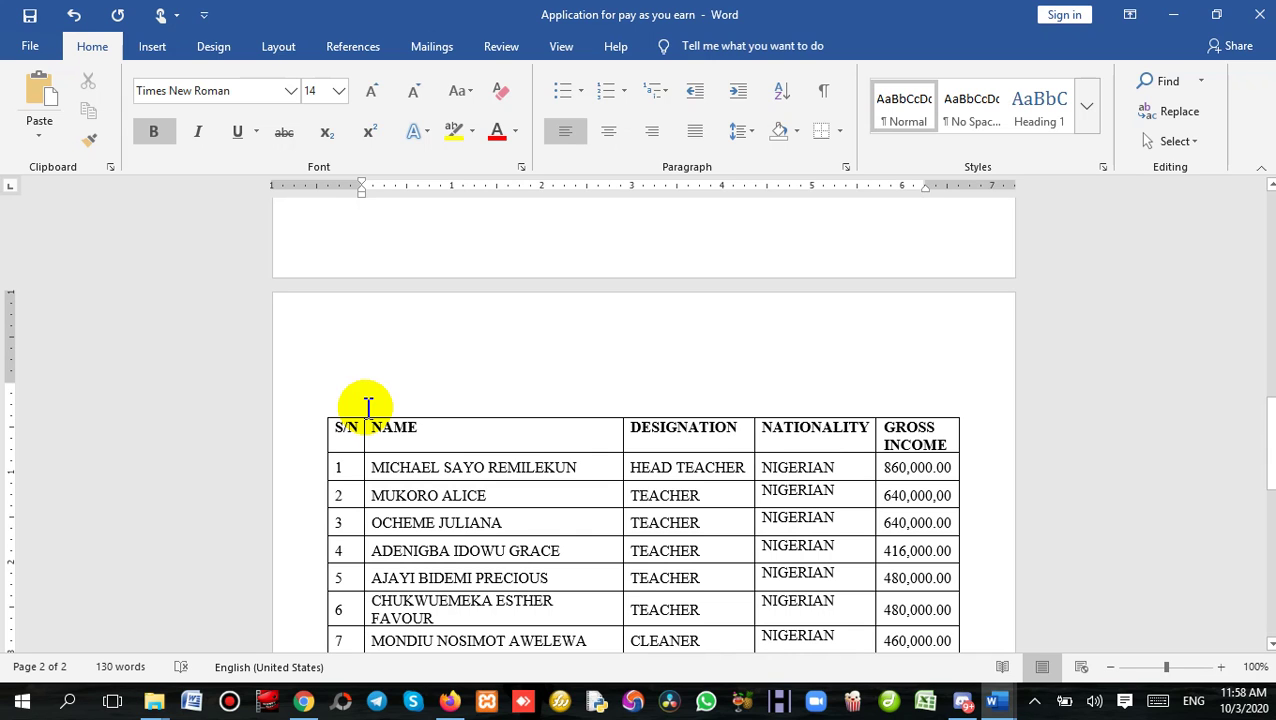
{"action": "key", "text": "Return"}
{"action": "key", "text": "Return"}
{"action": "key", "text": "Return"}
{"action": "key", "text": "Return"}
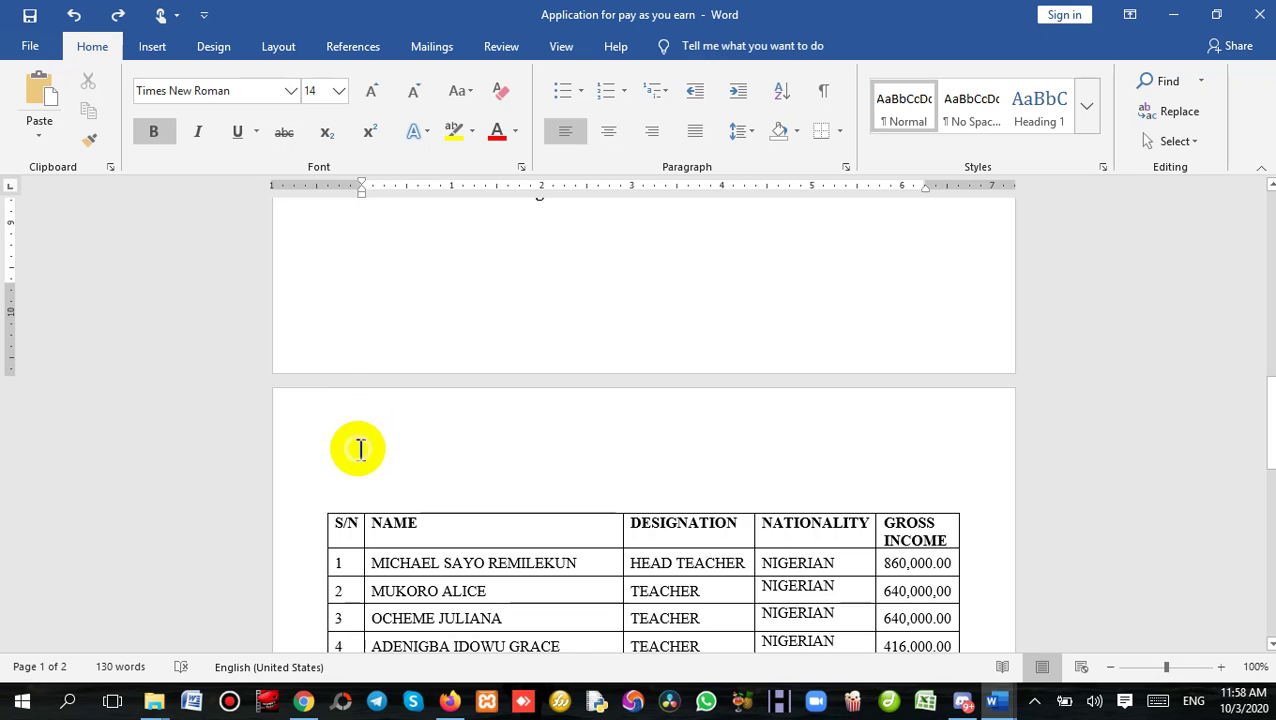
Try to place the insertion point above the staff table and add a line break before its S/N header.
{"action": "left_click", "coordinate": [367, 495]}
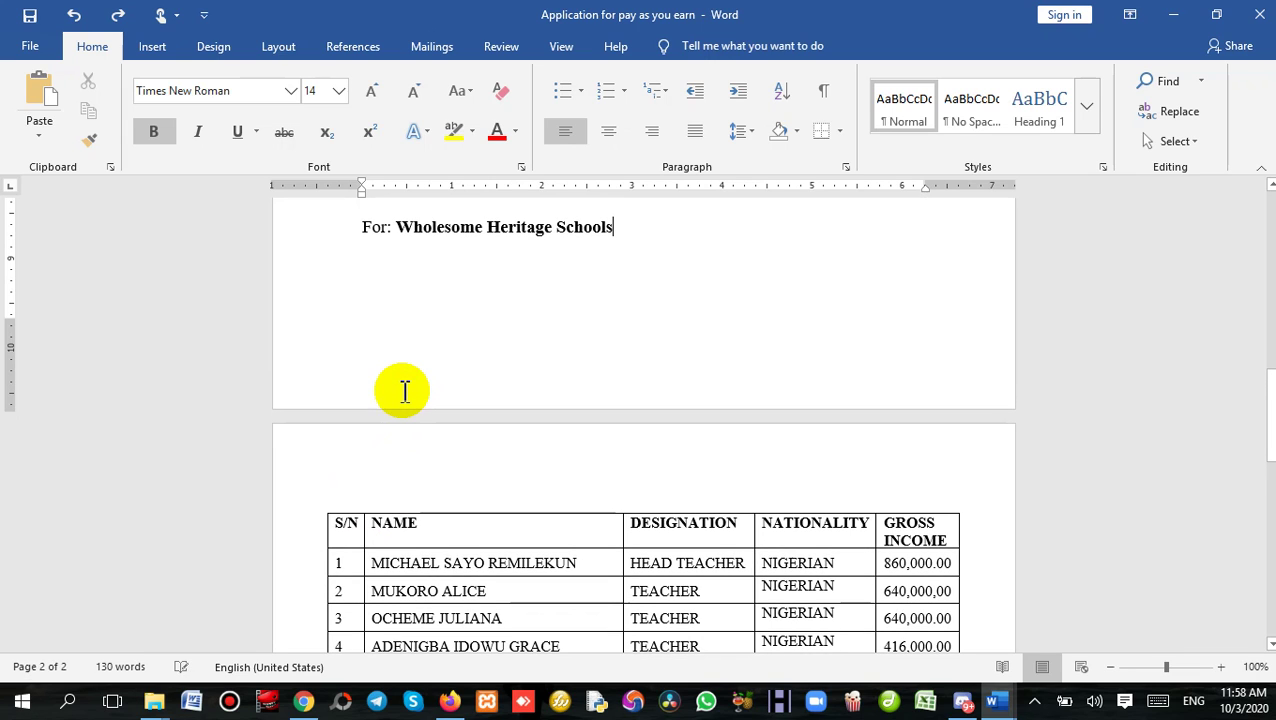
{"action": "left_click", "coordinate": [407, 484]}
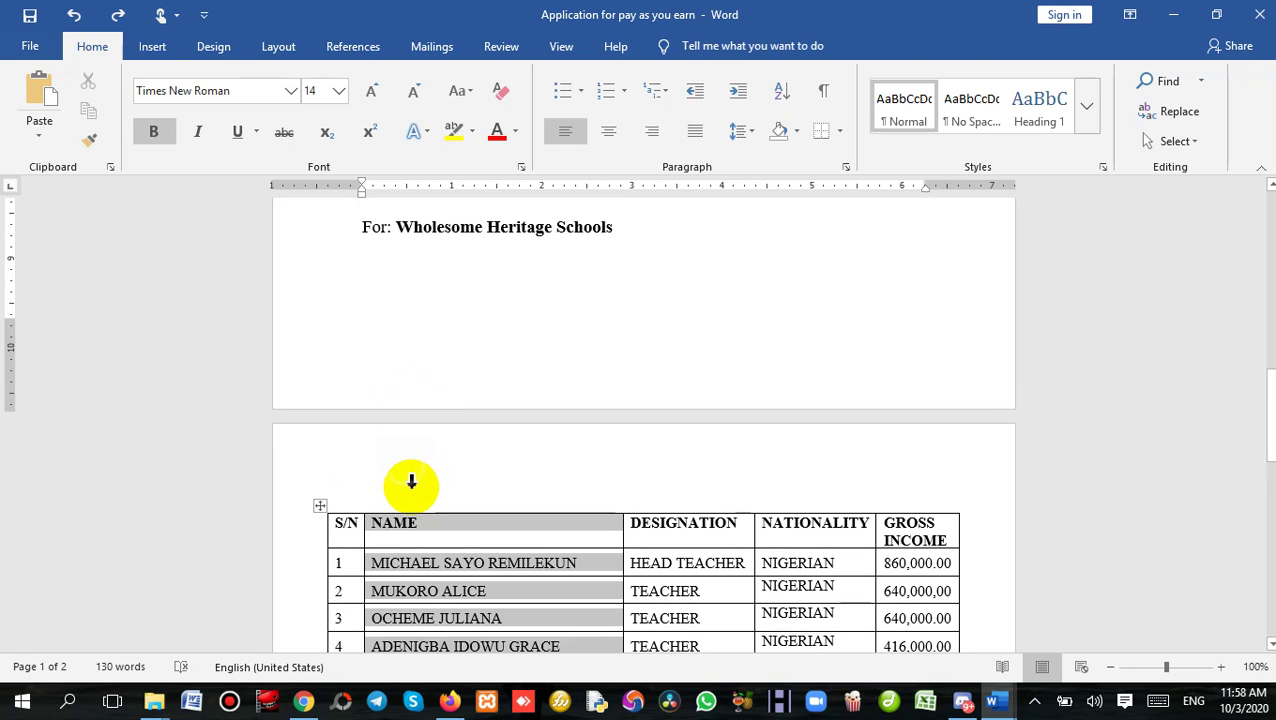
{"action": "left_click", "coordinate": [485, 533]}
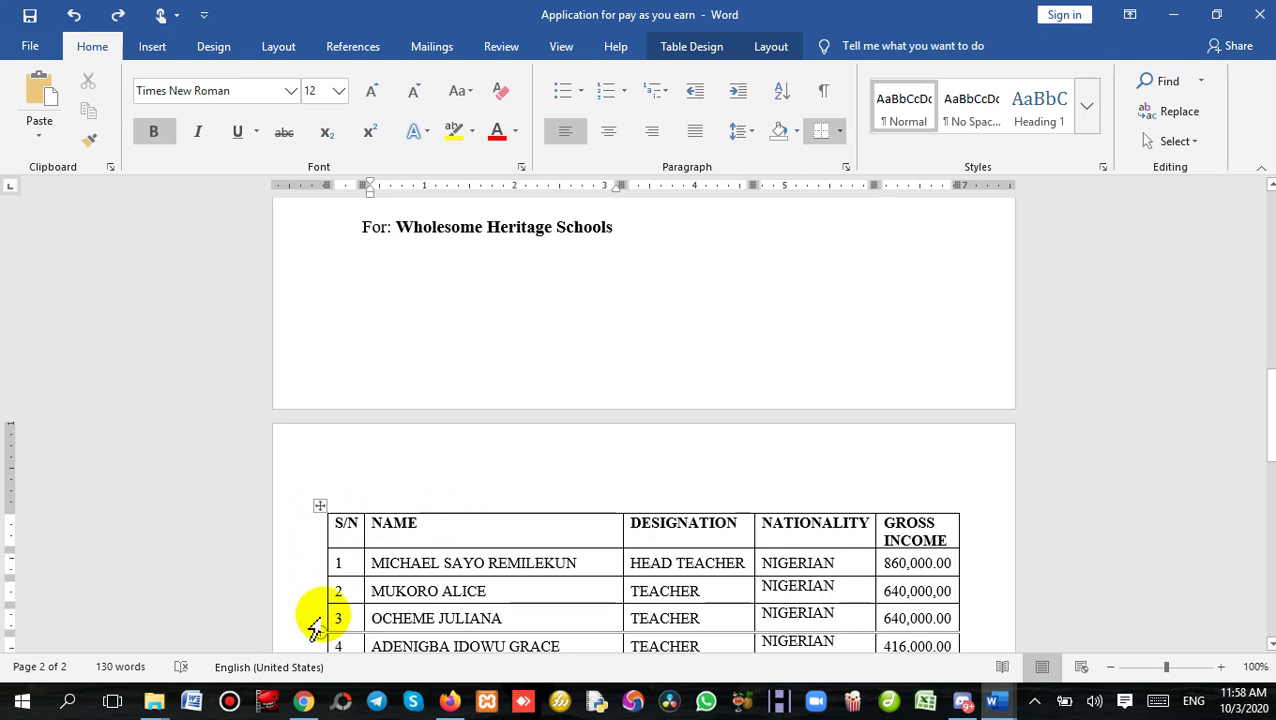
{"action": "left_click", "coordinate": [324, 522]}
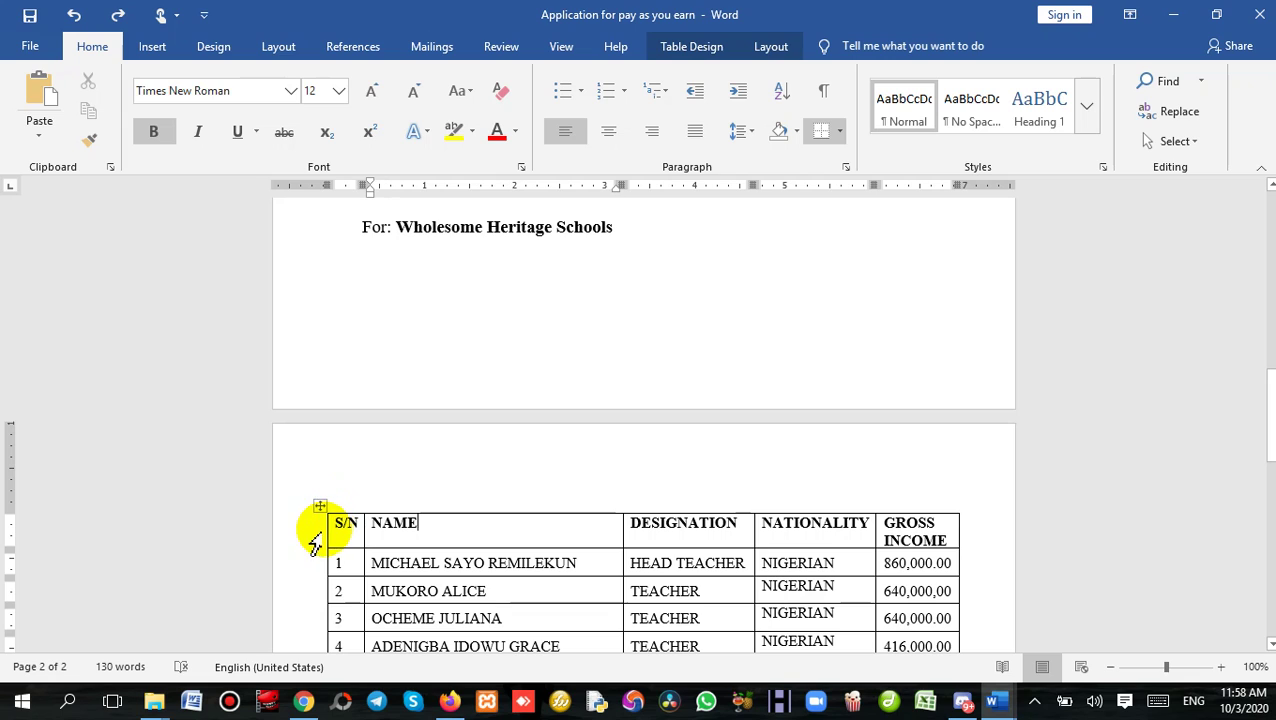
{"action": "left_click", "coordinate": [315, 540]}
{"action": "left_click", "coordinate": [375, 527]}
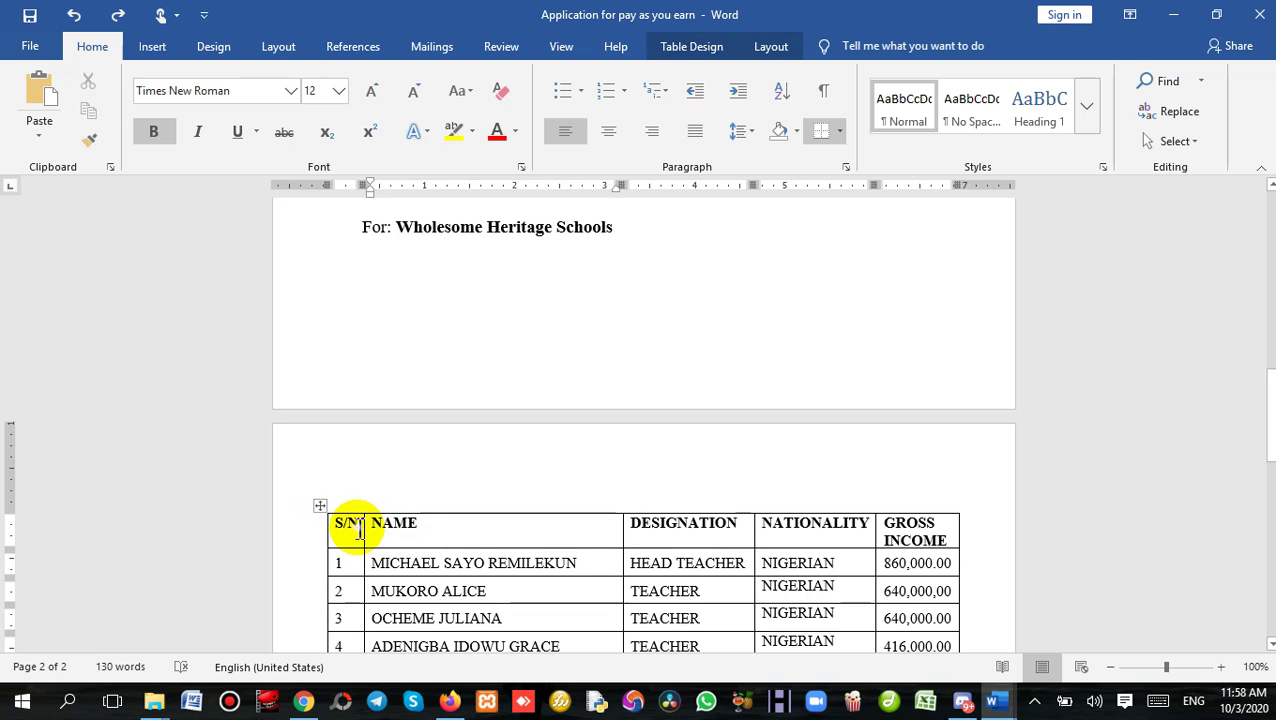
{"action": "left_click", "coordinate": [361, 530]}
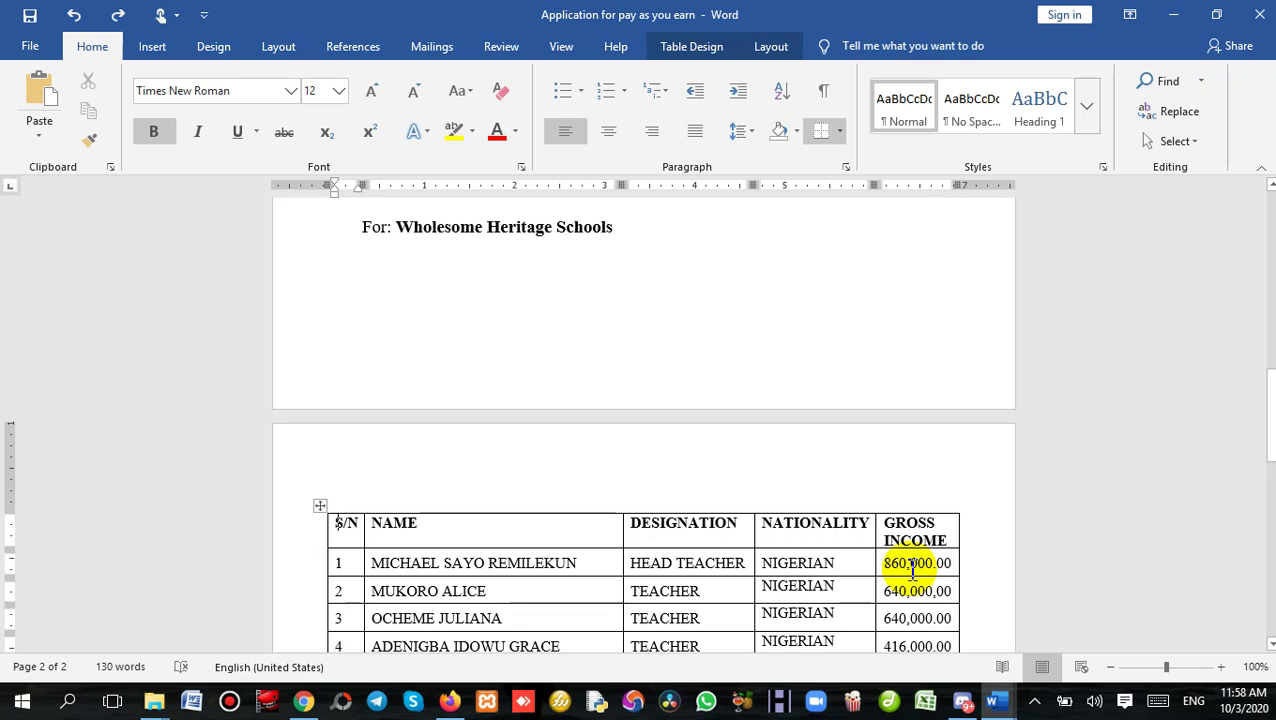
{"action": "key", "text": "Up"}
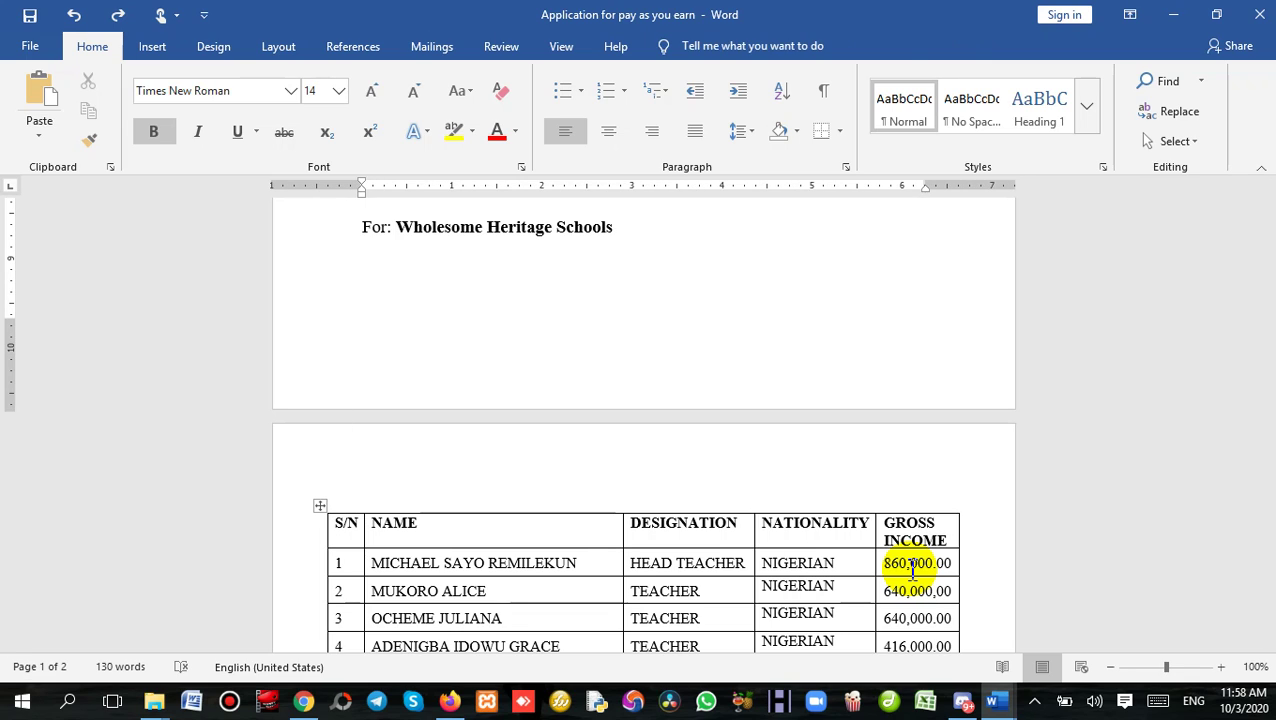
{"action": "key", "text": "Down"}
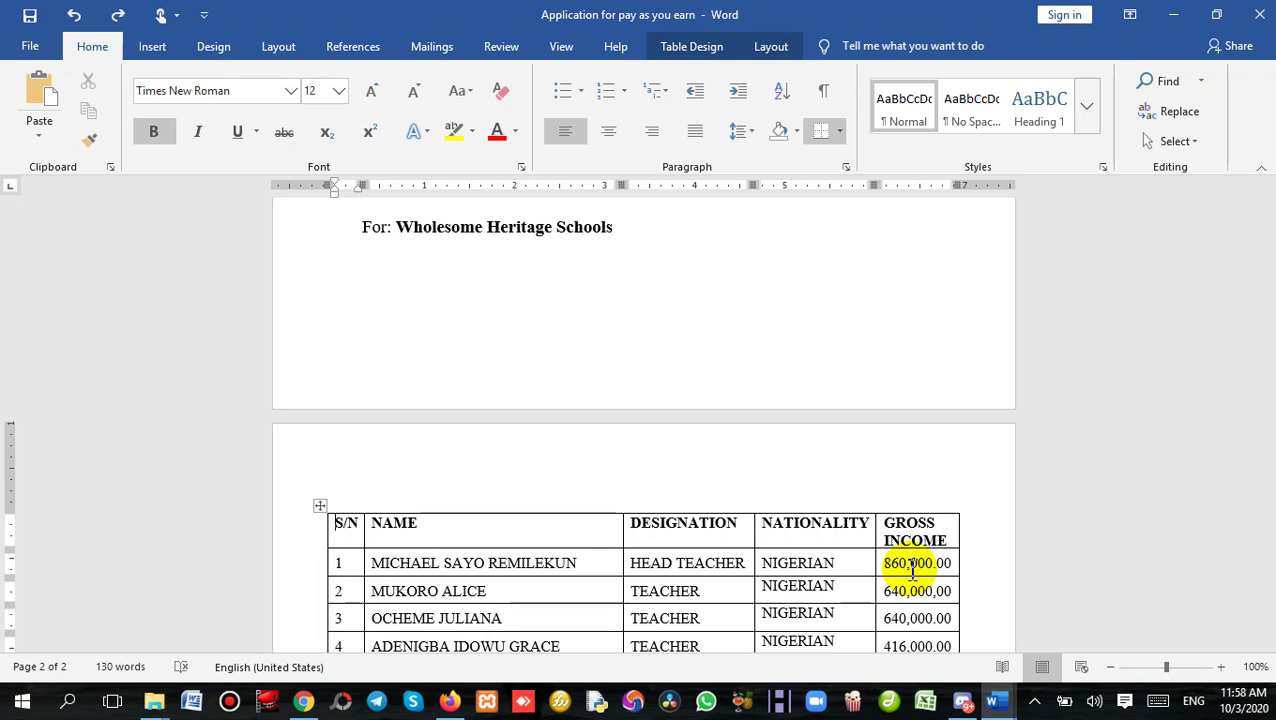
{"action": "key", "text": "Return"}
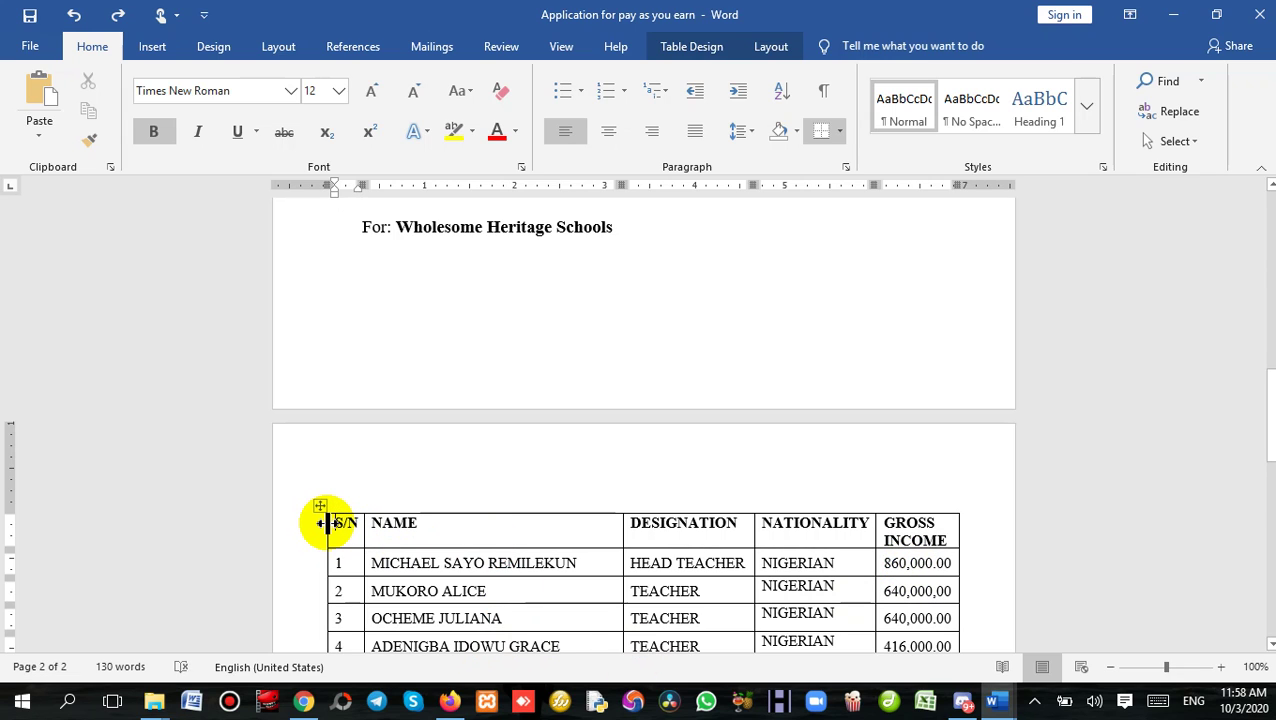
Try a line break at the end of the staff table's header row, and undo the inserted row.
{"action": "left_click", "coordinate": [538, 498]}
{"action": "left_click", "coordinate": [993, 532]}
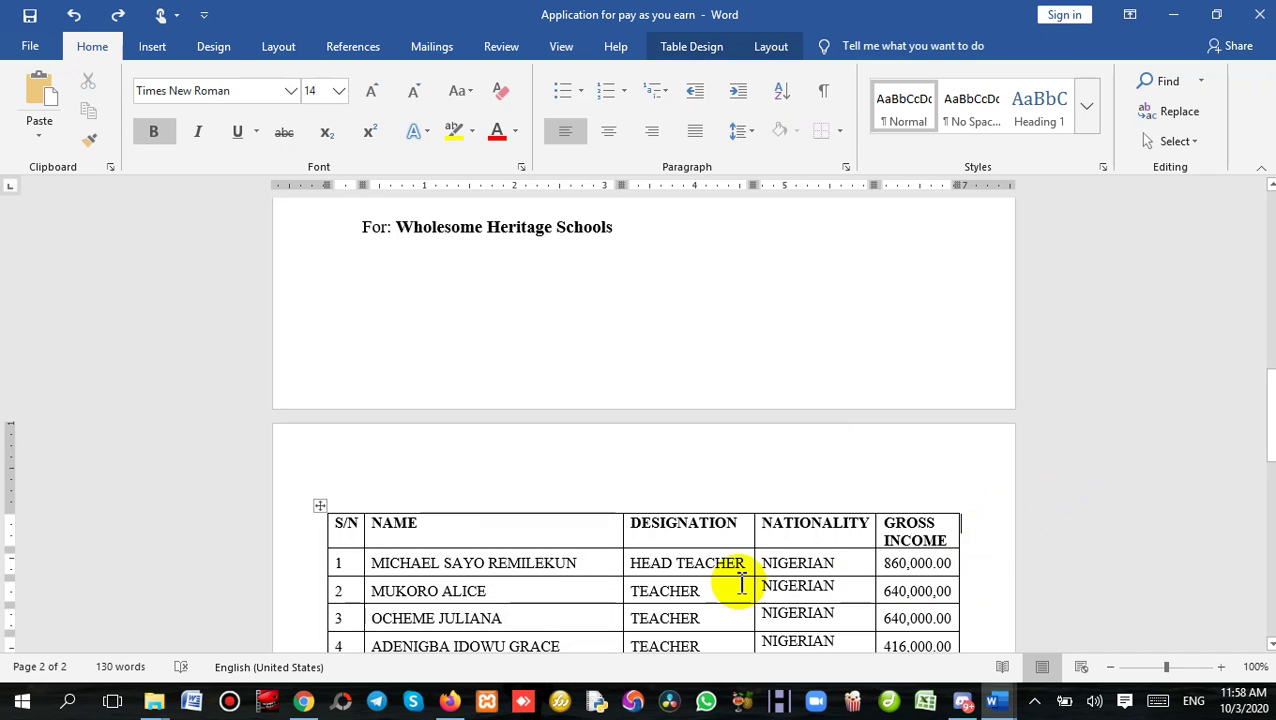
{"action": "key", "text": "Return"}
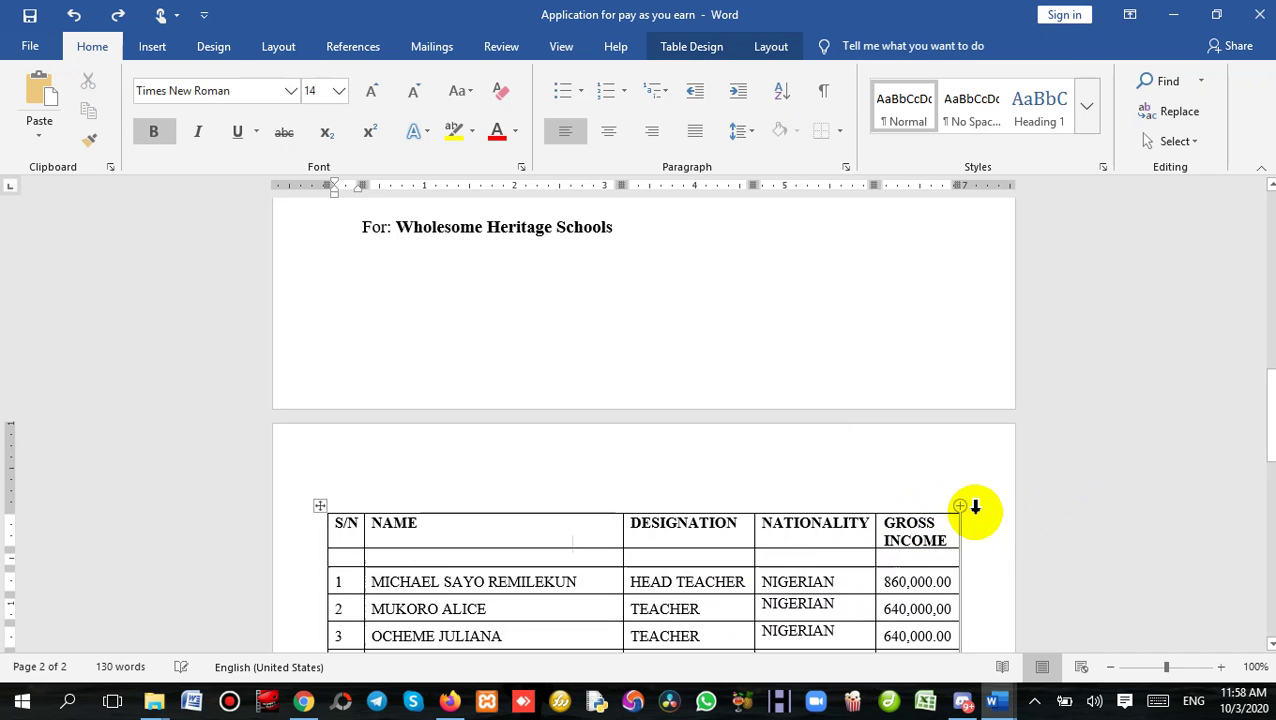
{"action": "key", "text": "ctrl+z"}
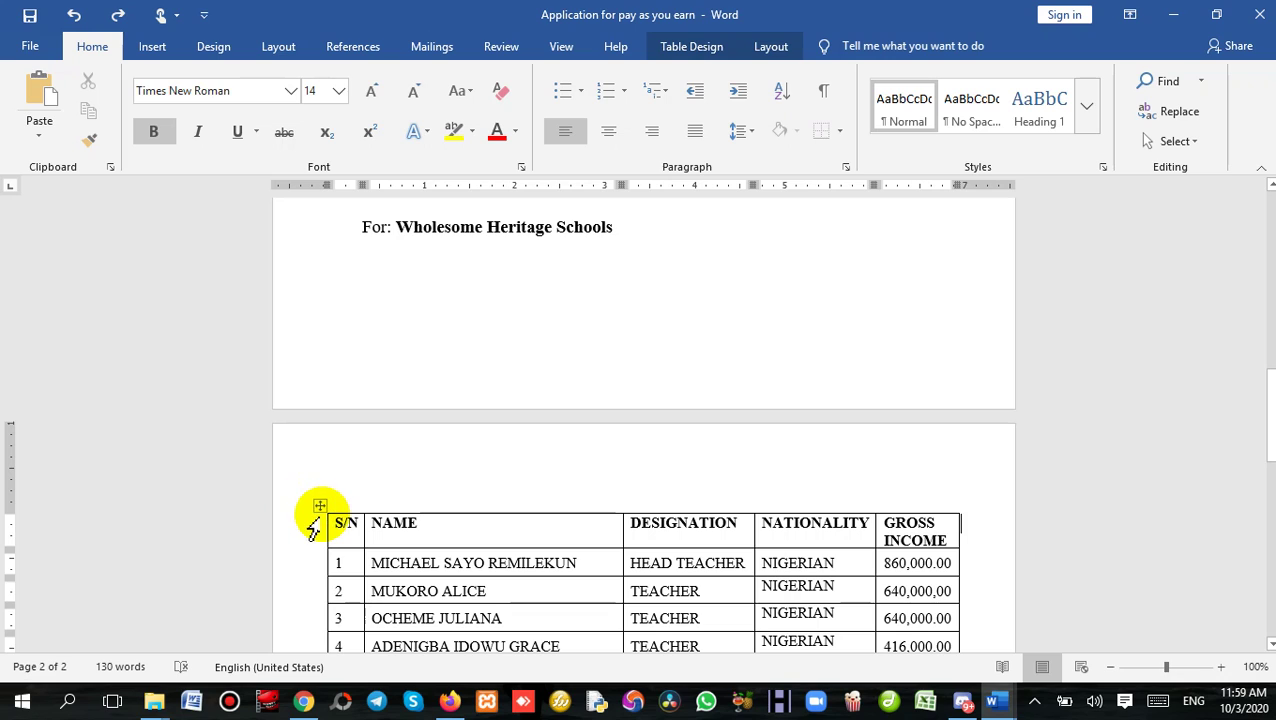
Move the whole staff table slightly down the second page to leave room for an empty line above it.
{"action": "mouse_move", "coordinate": [321, 530]}
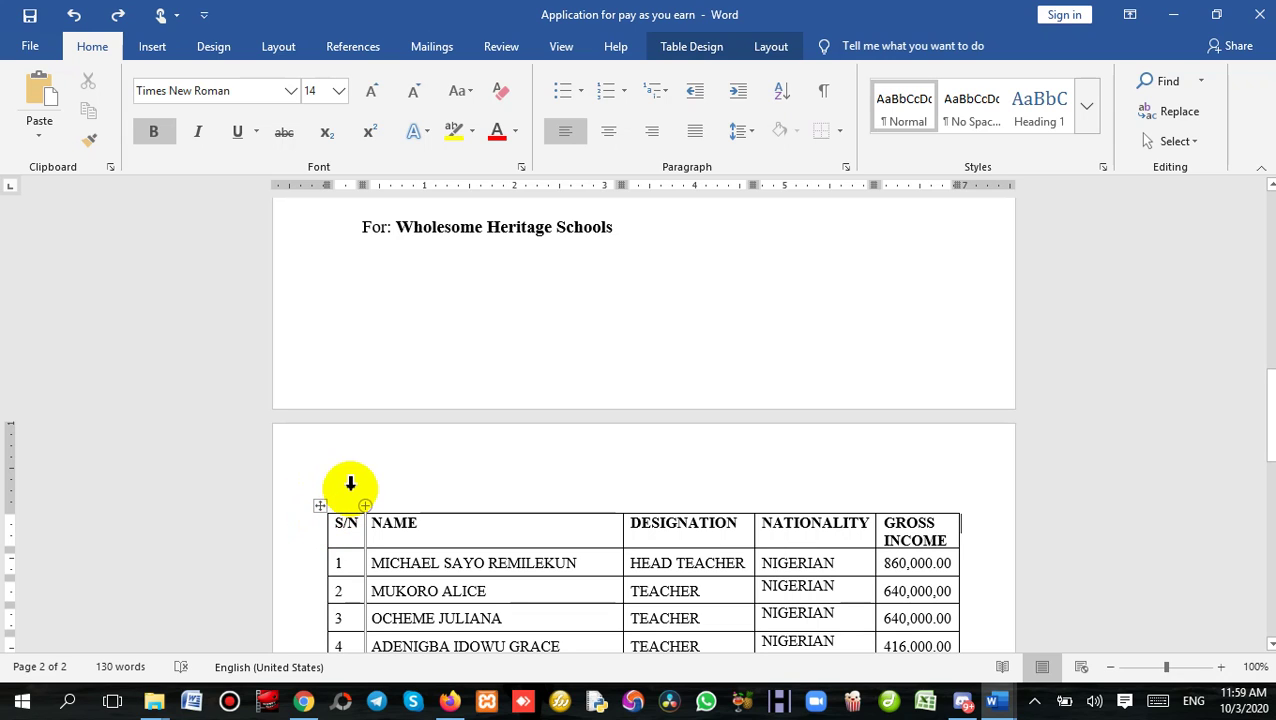
{"action": "left_click", "coordinate": [614, 358]}
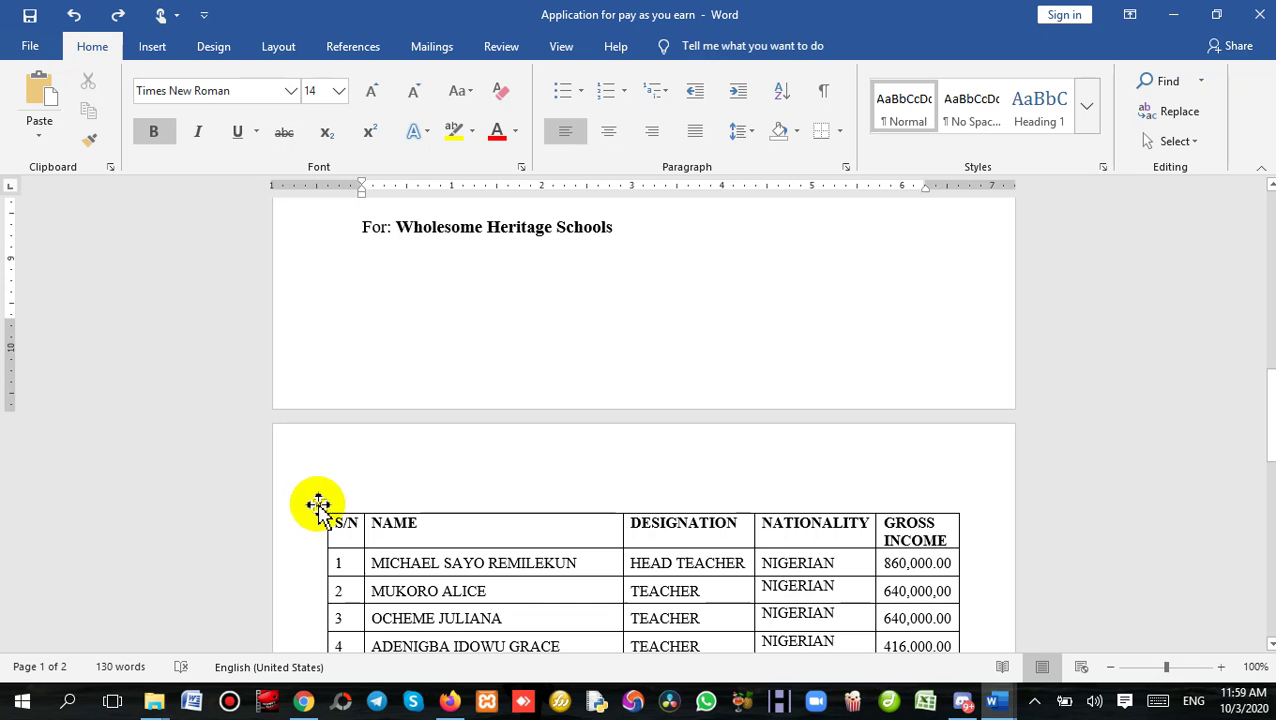
{"action": "left_click", "coordinate": [320, 506]}
{"action": "left_click_drag", "start_coordinate": [331, 538], "coordinate": [353, 562]}
{"action": "left_click", "coordinate": [364, 522]}
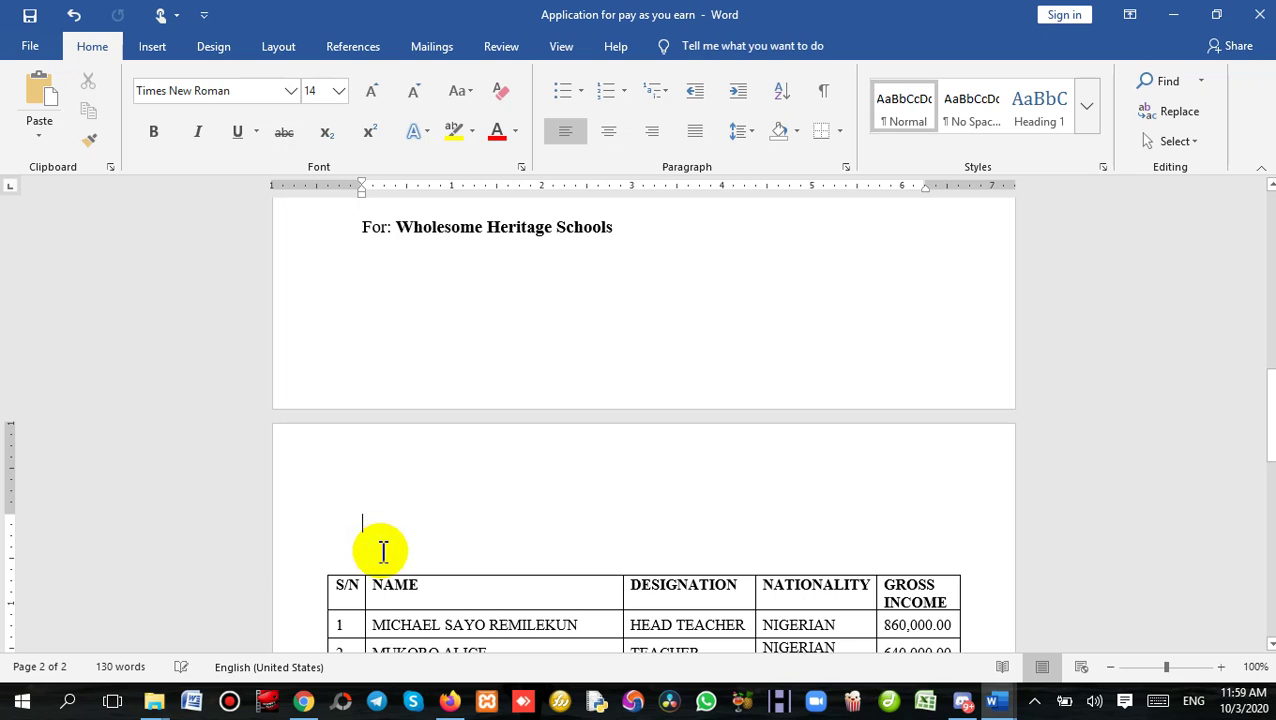
Enter the heading STAFF DETAILS on the empty line above the staff table.
{"action": "left_click", "coordinate": [344, 476]}
{"action": "left_click", "coordinate": [400, 500]}
{"action": "type", "text": "STAFF DETAILS"}
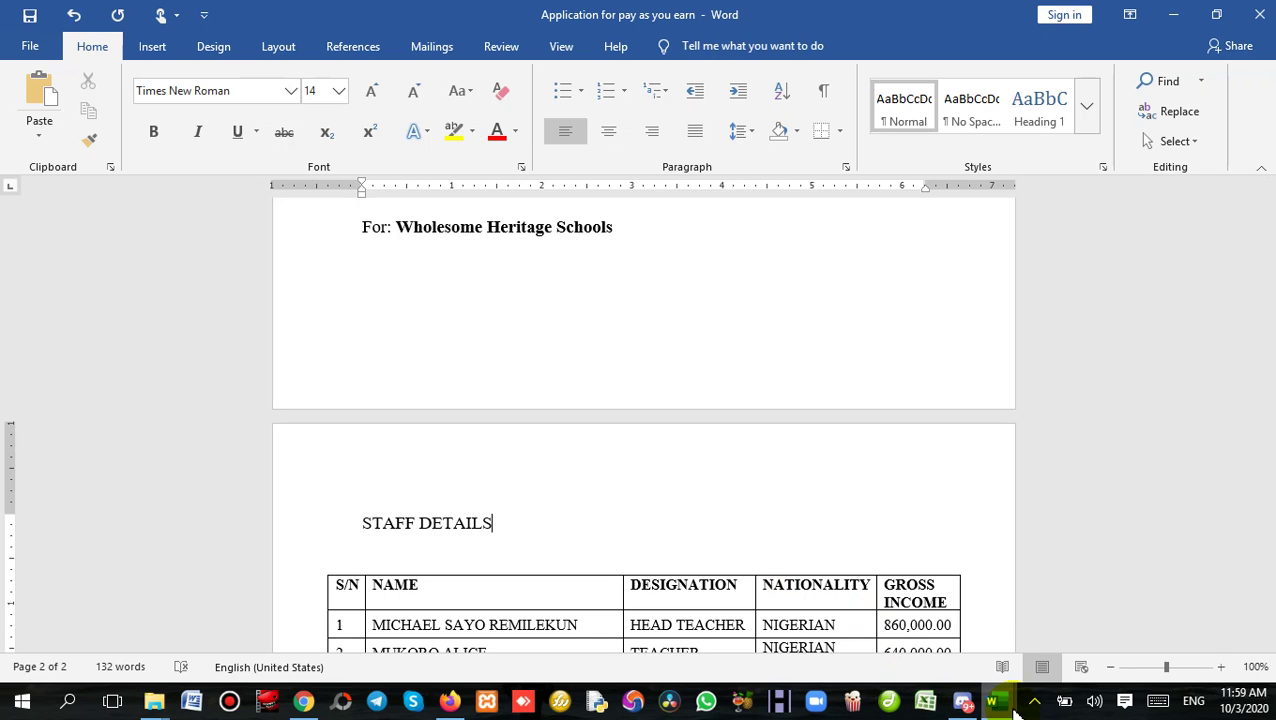
Check the formatting of the staff table's heading in the registration document, and return to the application letter.
{"action": "mouse_move", "coordinate": [994, 700]}
{"action": "left_click", "coordinate": [929, 645]}
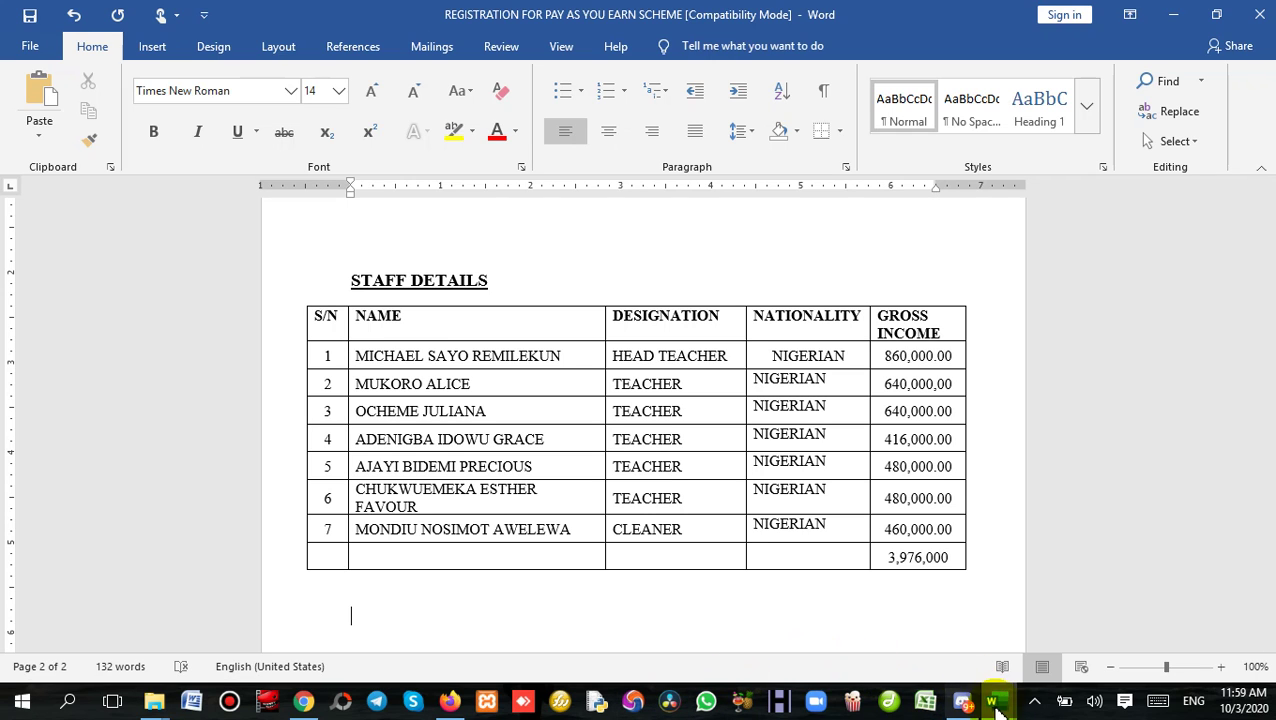
{"action": "mouse_move", "coordinate": [994, 700]}
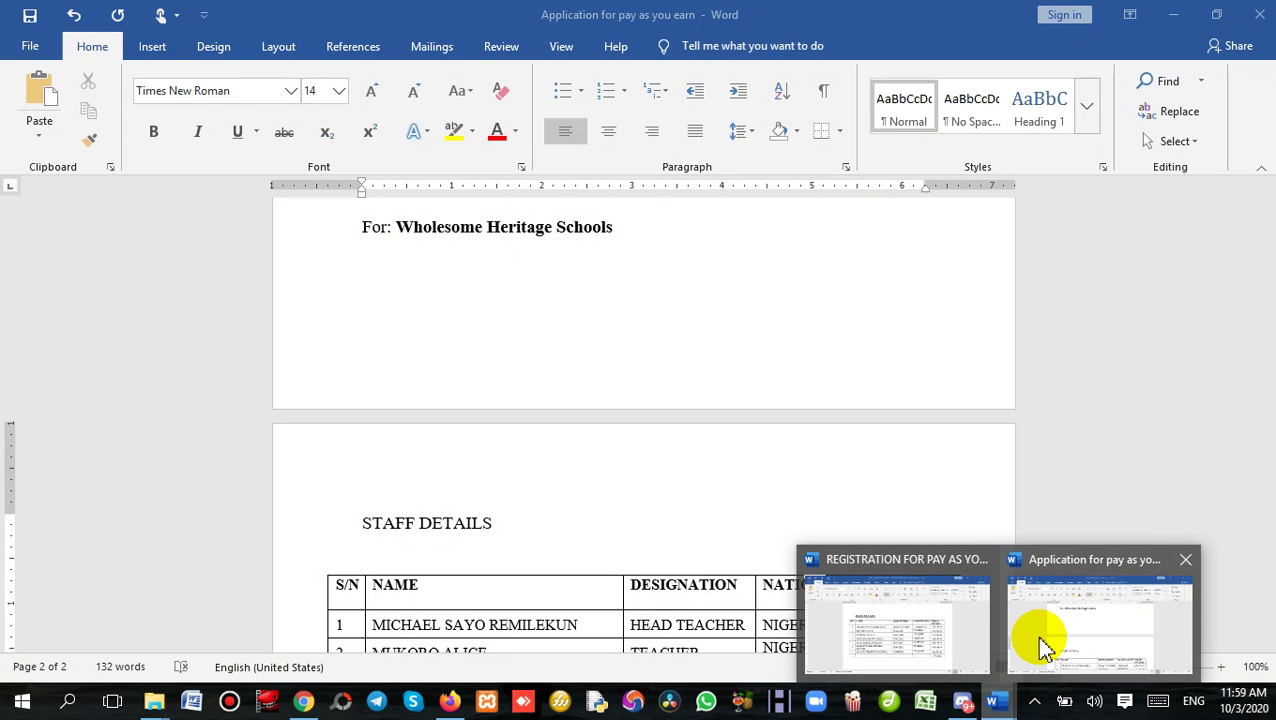
{"action": "left_click", "coordinate": [1040, 645]}
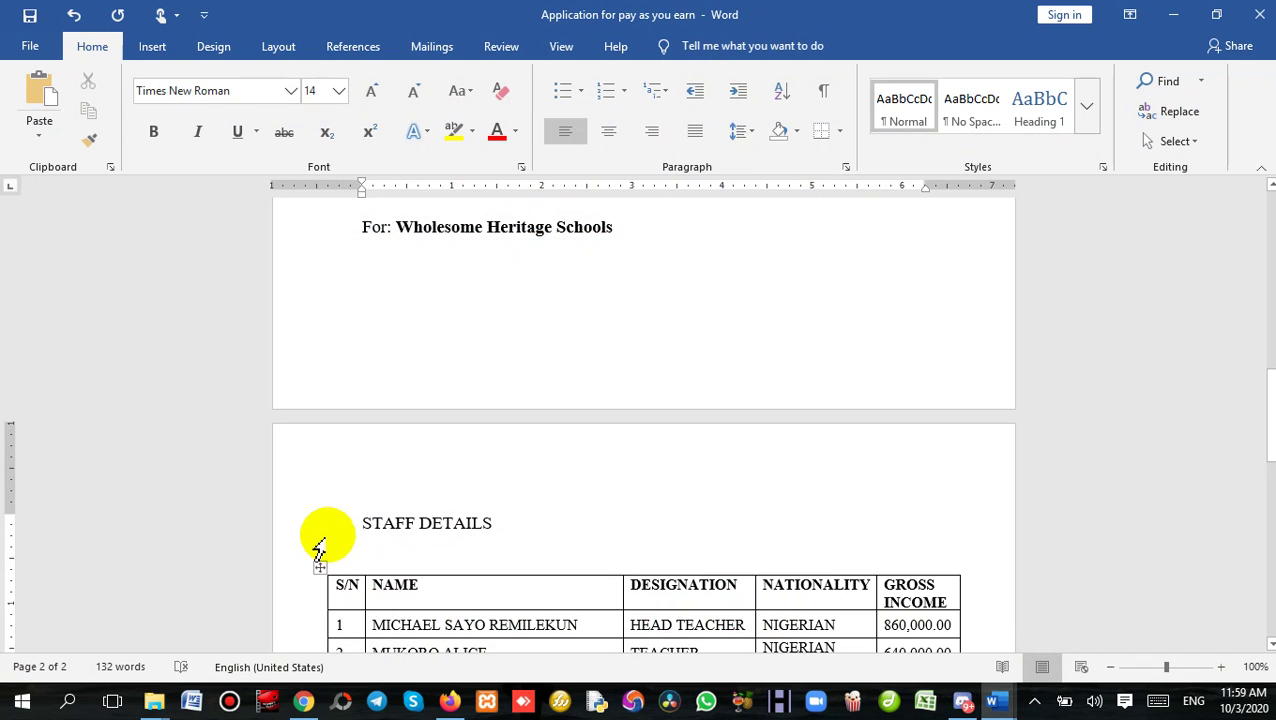
Make the STAFF DETAILS heading bold and underlined.
{"action": "left_click_drag", "start_coordinate": [357, 520], "coordinate": [497, 520]}
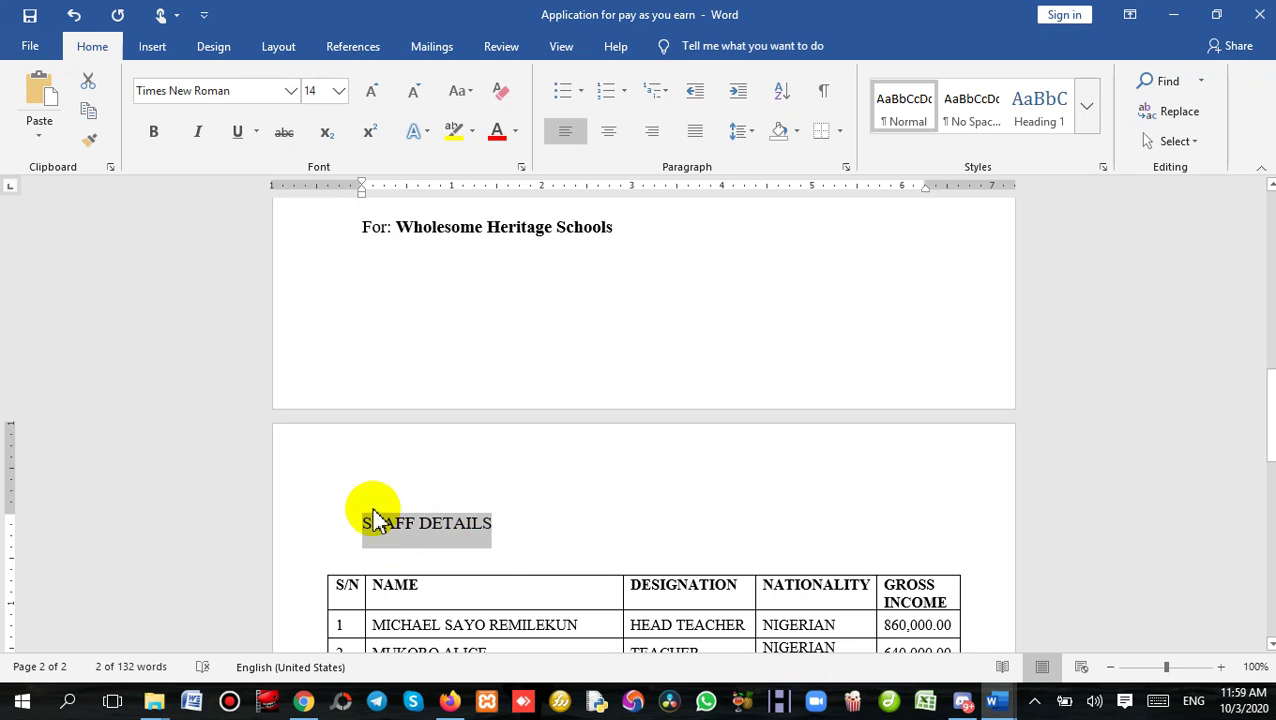
{"action": "left_click", "coordinate": [155, 137]}
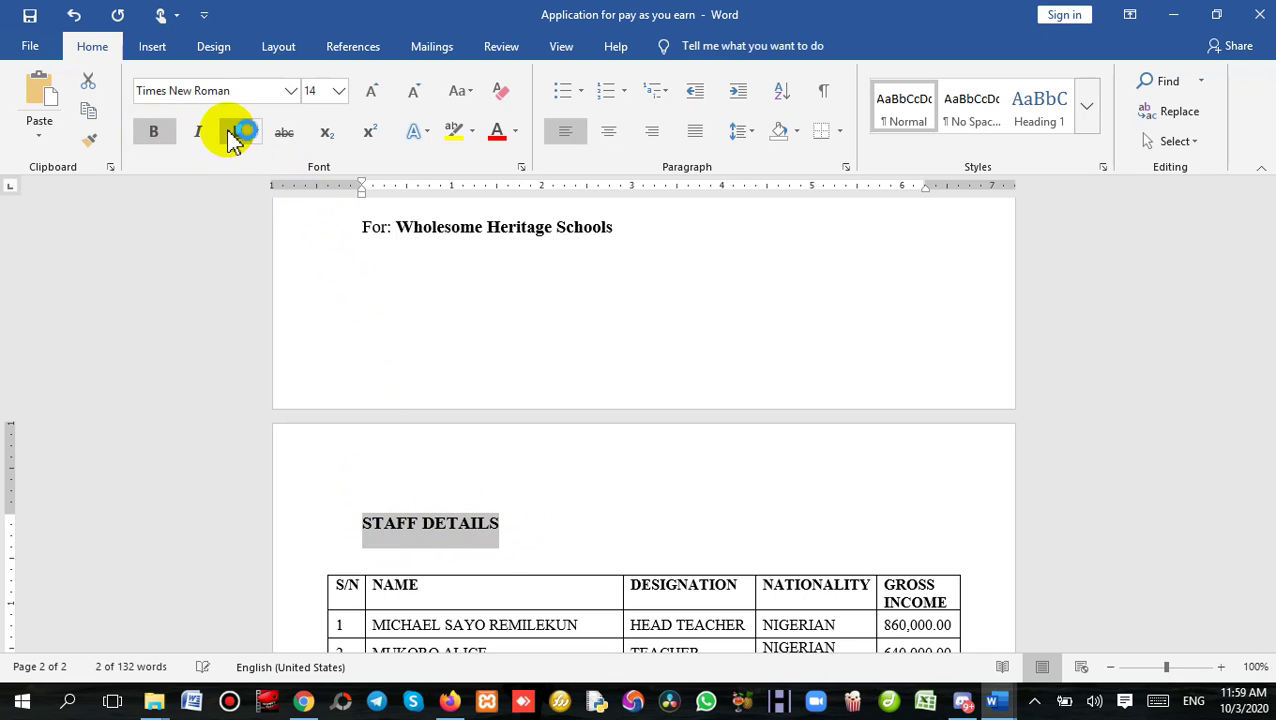
{"action": "left_click", "coordinate": [240, 131]}
{"action": "left_click", "coordinate": [528, 538]}
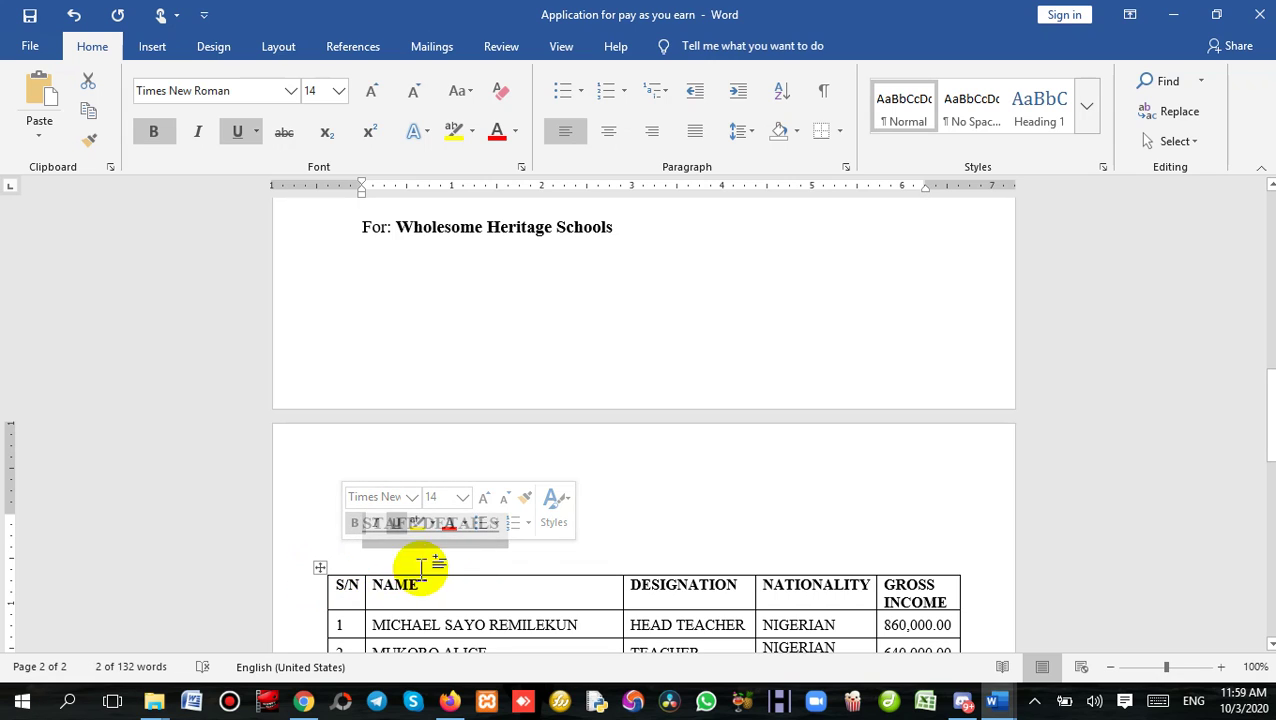
{"action": "left_click", "coordinate": [528, 555]}
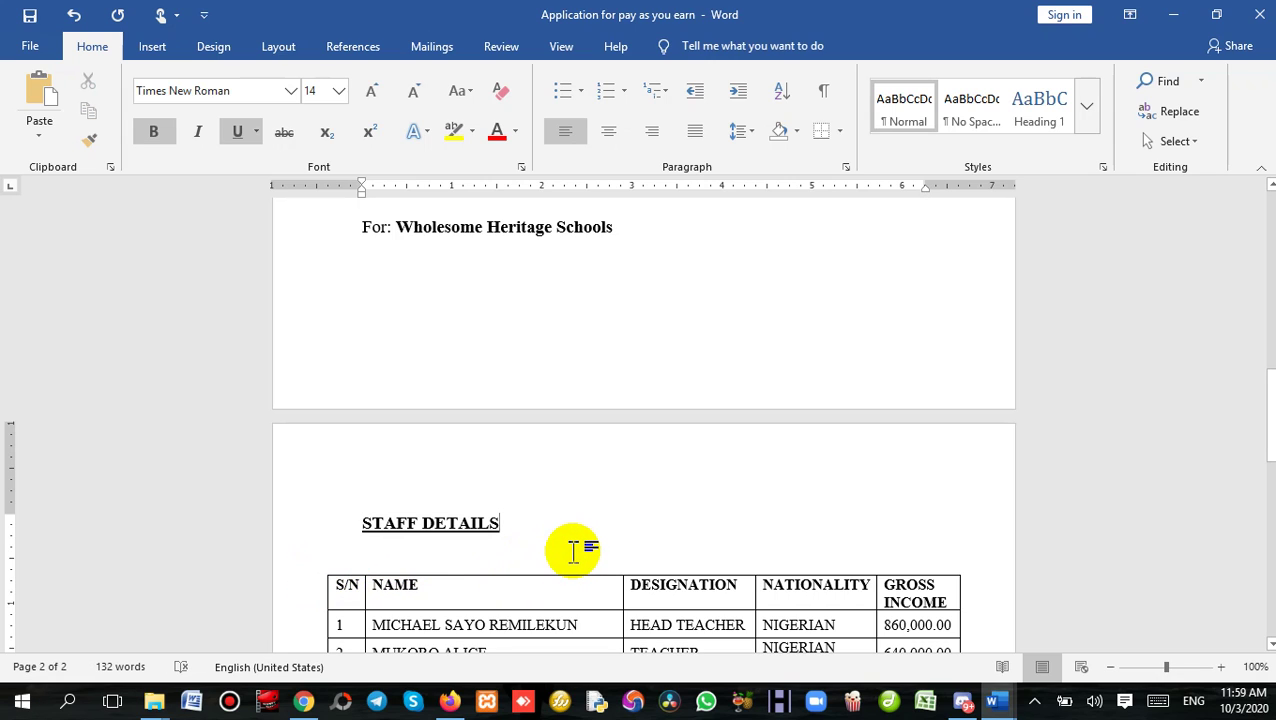
Move the staff table up so it sits directly beneath the STAFF DETAILS heading.
{"action": "key", "text": "Down"}
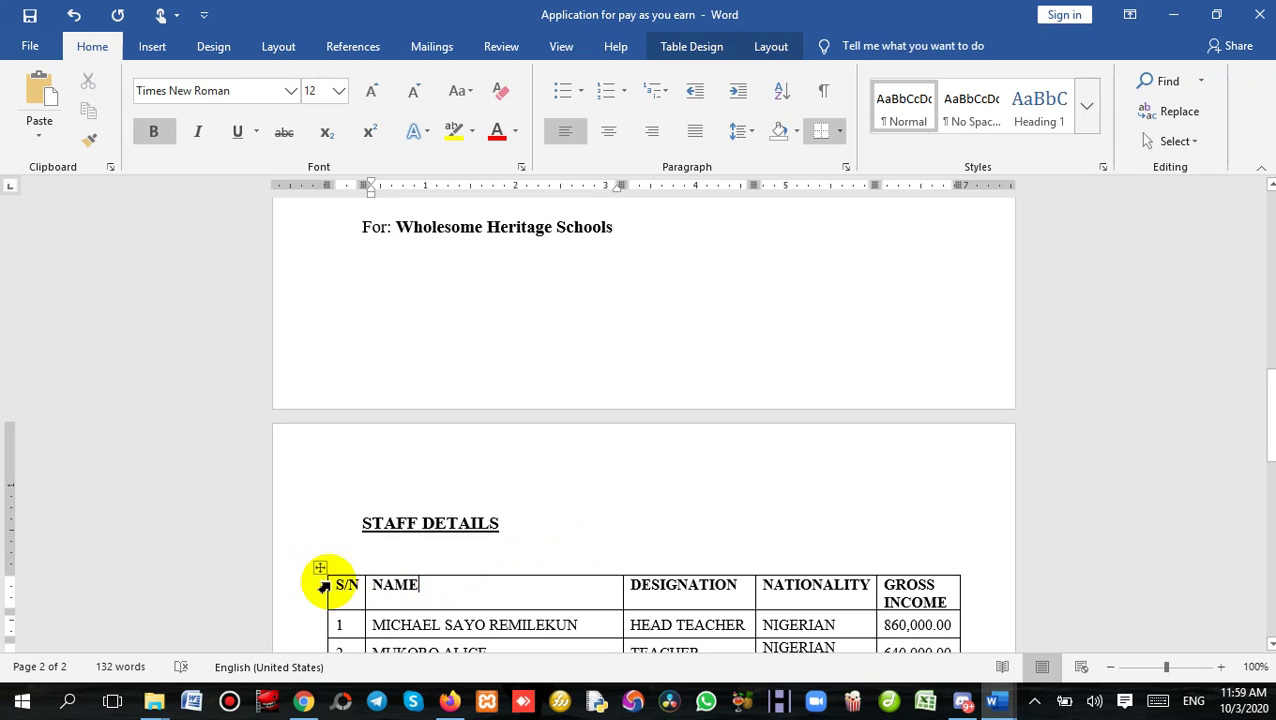
{"action": "left_click_drag", "start_coordinate": [323, 567], "coordinate": [323, 539]}
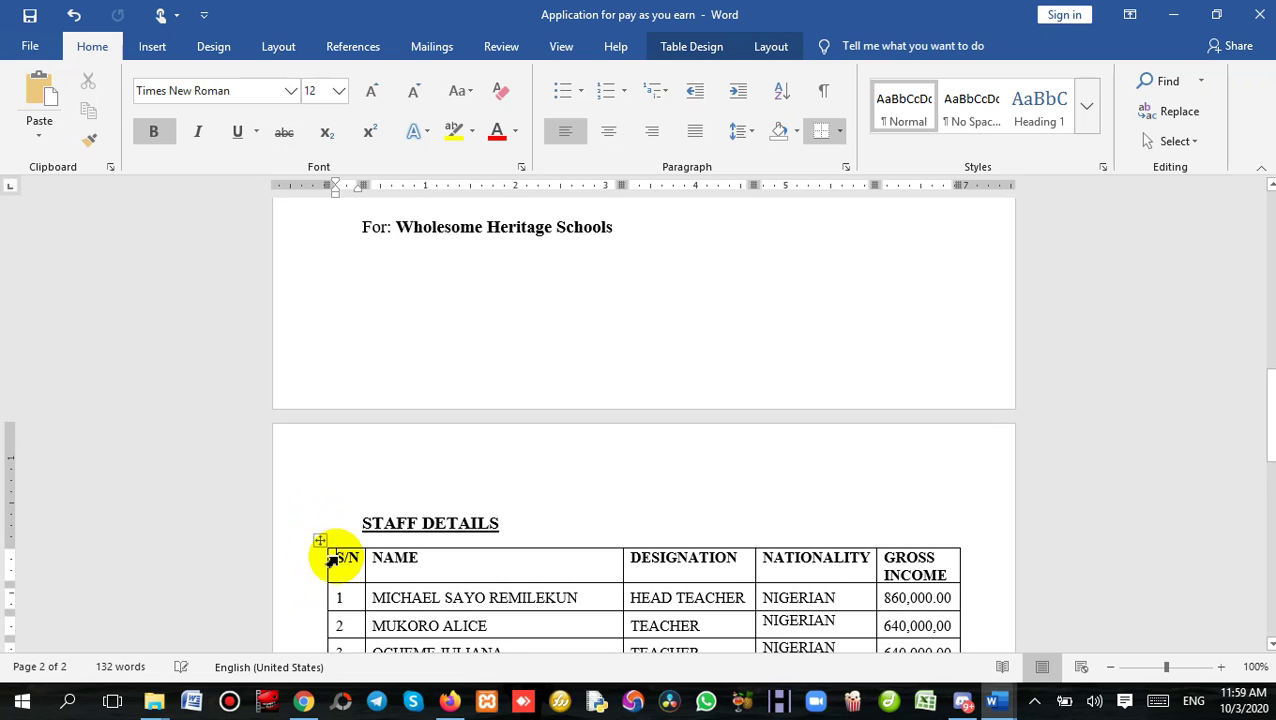
{"action": "left_click", "coordinate": [566, 486]}
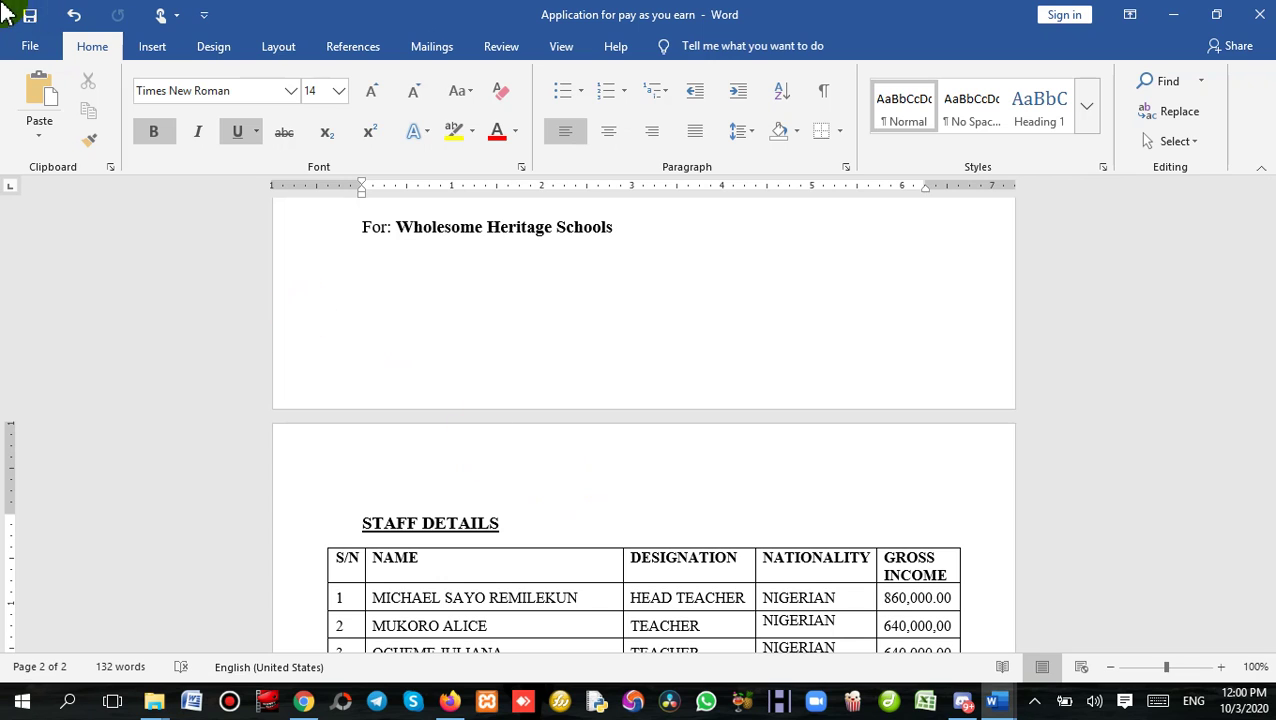
Save the application letter under its existing name and look over the staff table.
{"action": "left_click", "coordinate": [29, 47]}
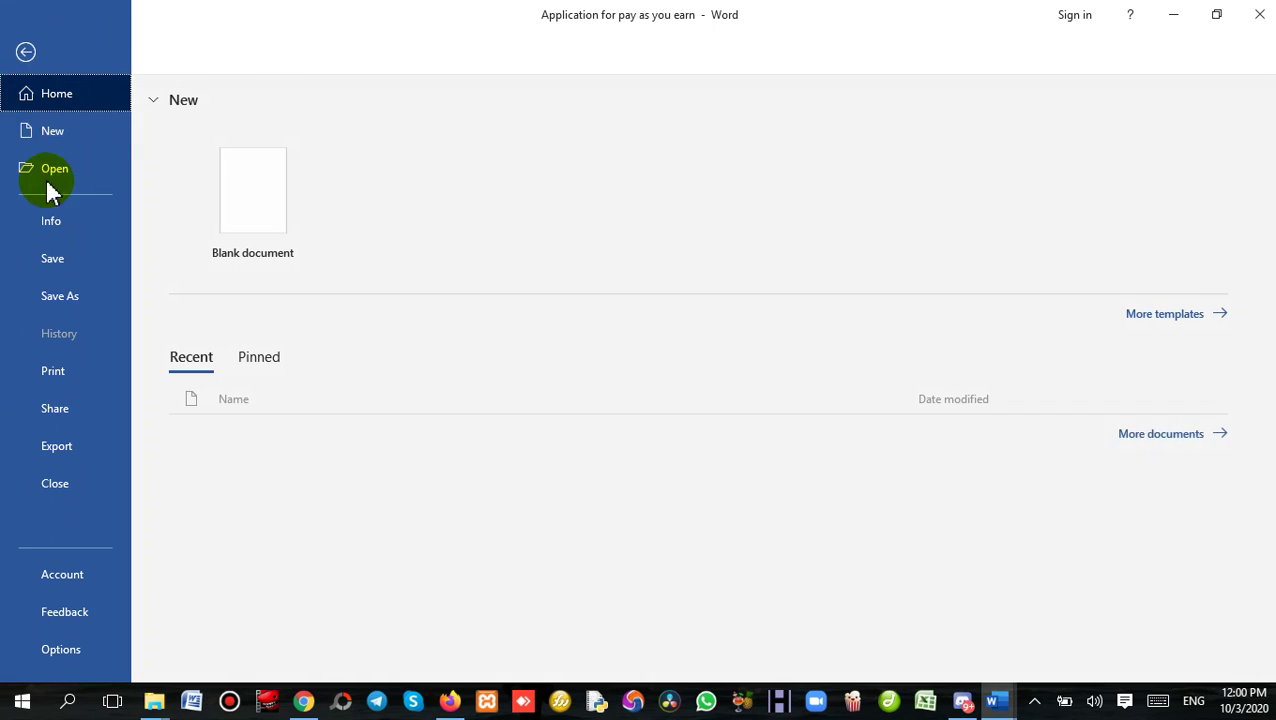
{"action": "left_click", "coordinate": [53, 262]}
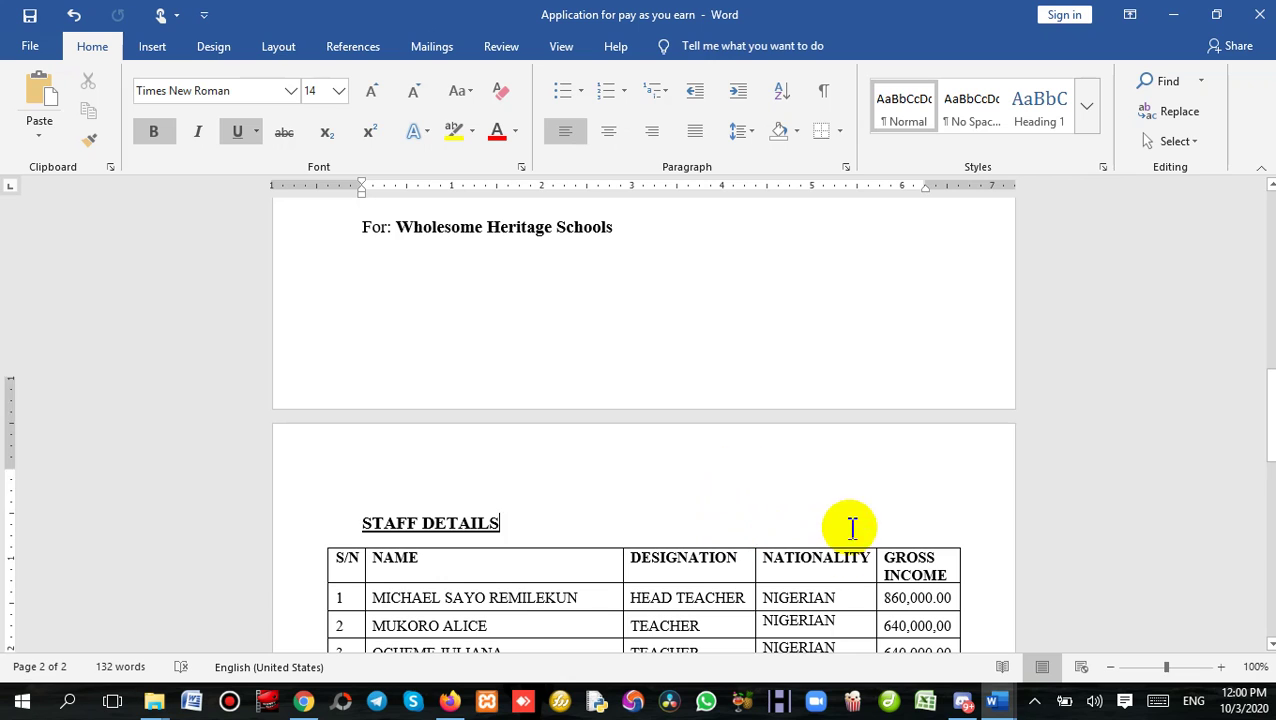
{"action": "scroll", "coordinate": [849, 520], "scroll_direction": "down", "scroll_amount": 5}
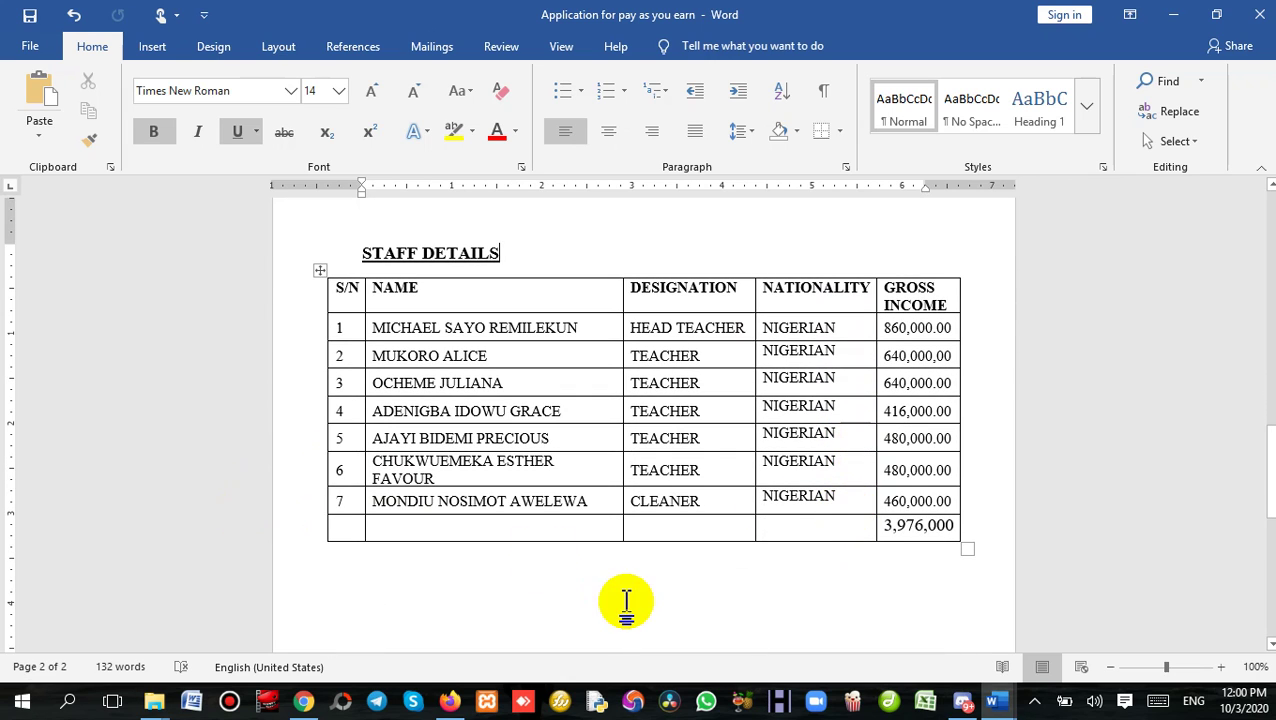